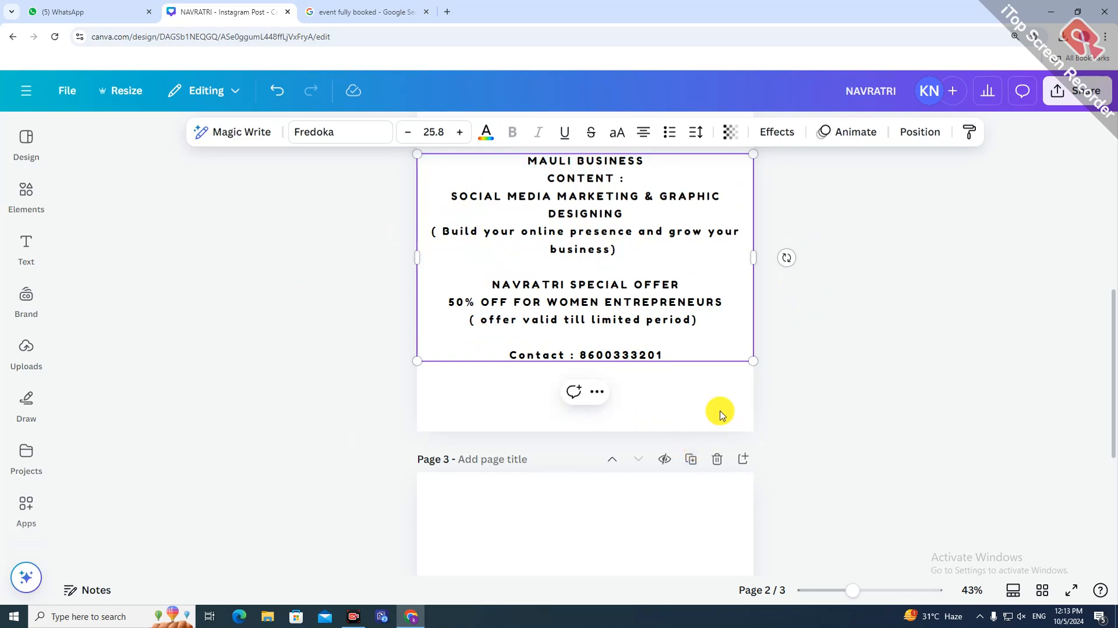
# Step: Copy "SOCIAL MEDIA MARKETING & GRAPHIC DESIGNING" from the page 2 text and paste it onto page 3
pyautogui.click(720, 409)
pyautogui.click(493, 204)
pyautogui.click(468, 198)
pyautogui.click(450, 196)
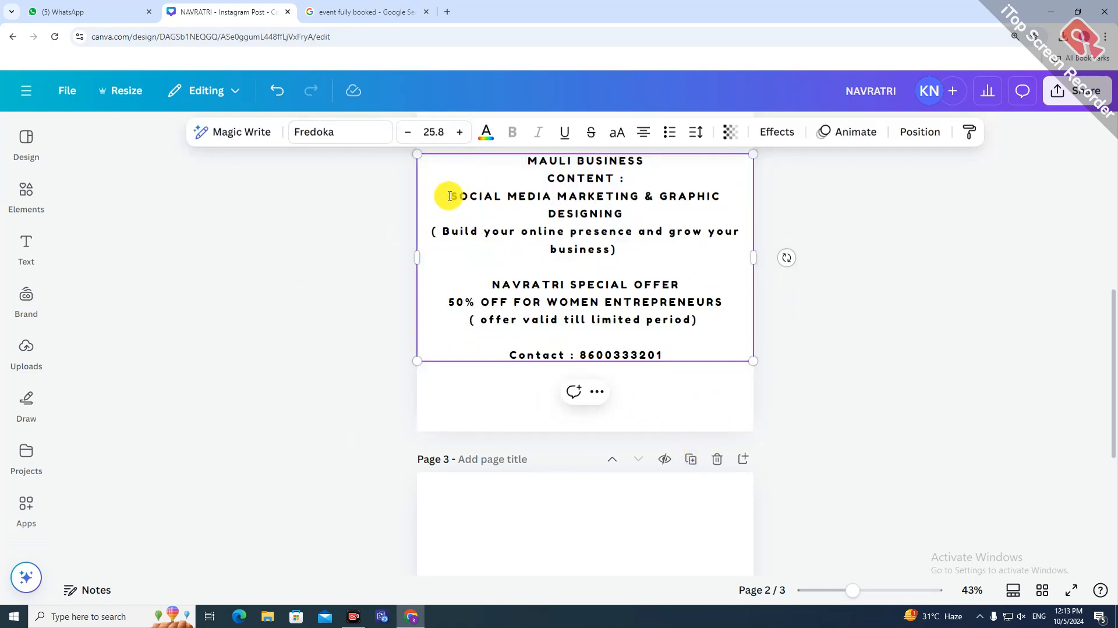
pyautogui.moveTo(483, 201); pyautogui.dragTo(681, 211)
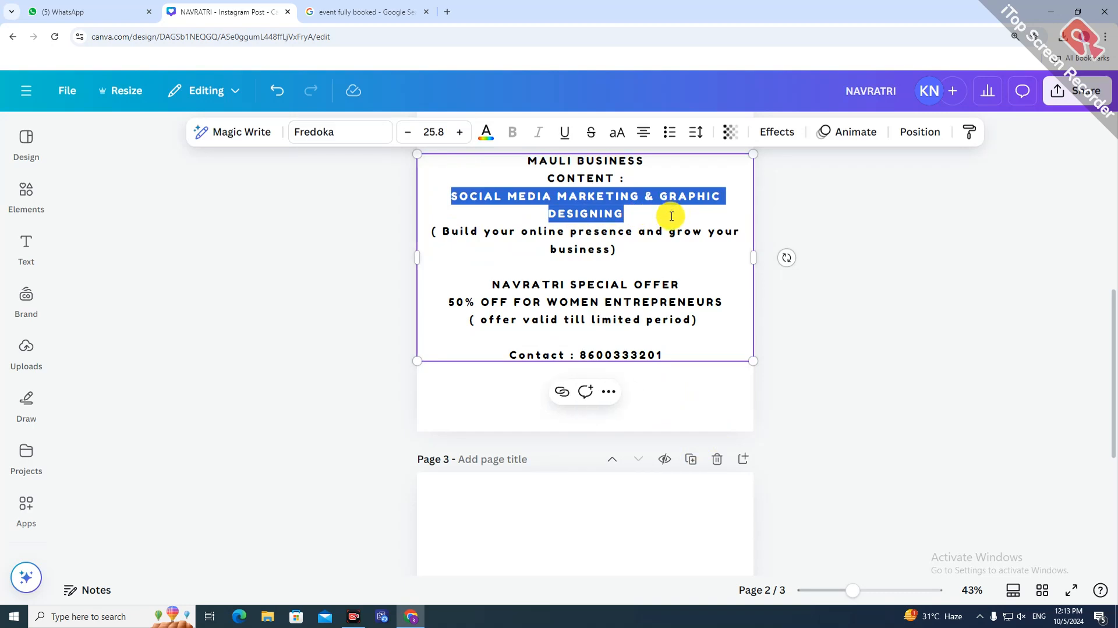
pyautogui.hotkey('ctrl', 'c')
pyautogui.scroll(-5, 562, 443)
pyautogui.click(552, 398)
pyautogui.hotkey('ctrl', 'v')
pyautogui.click(616, 370)
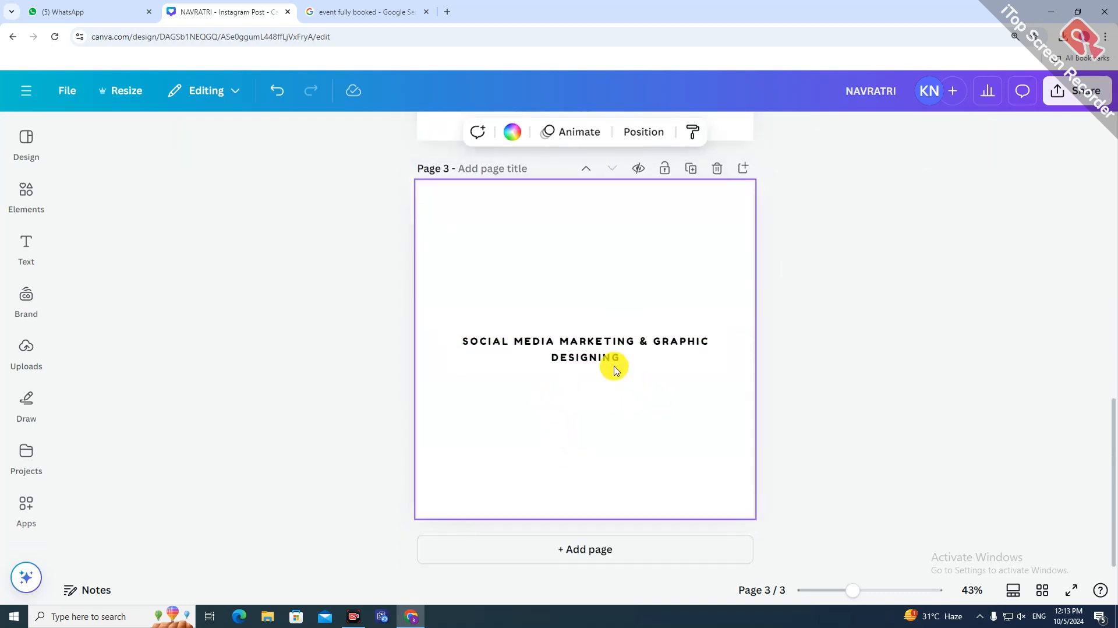
# Step: Move the pasted heading text to the upper-right area of page 3
pyautogui.moveTo(594, 354); pyautogui.dragTo(634, 269)
pyautogui.click(621, 290)
pyautogui.click(710, 392)
pyautogui.click(668, 241)
pyautogui.click(699, 273)
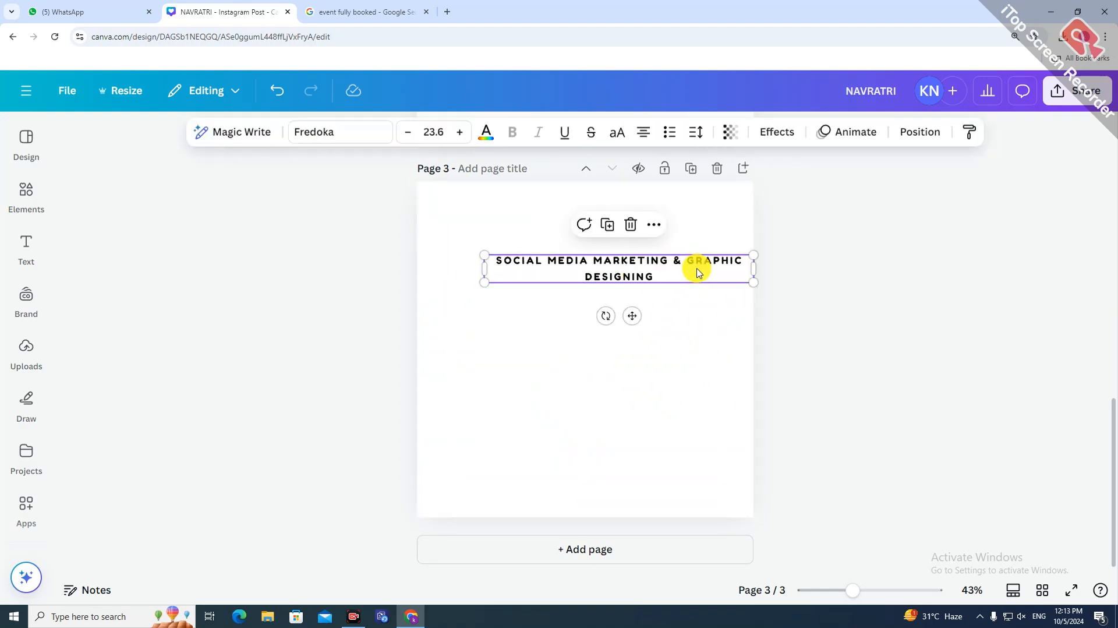
pyautogui.click(699, 374)
pyautogui.moveTo(681, 265); pyautogui.dragTo(676, 265)
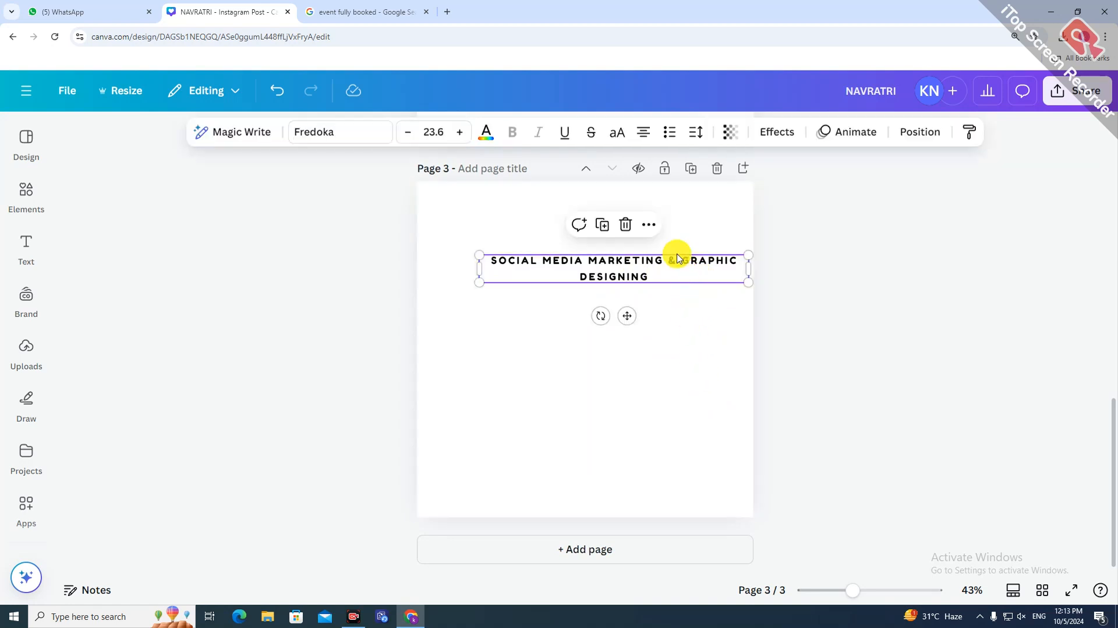
pyautogui.click(676, 245)
# Step: Split "MARKETING & GRAPHIC DESIGNING" off the heading into its own text box, leaving "SOCIAL MEDIA" in the original
pyautogui.click(602, 265)
pyautogui.click(589, 262)
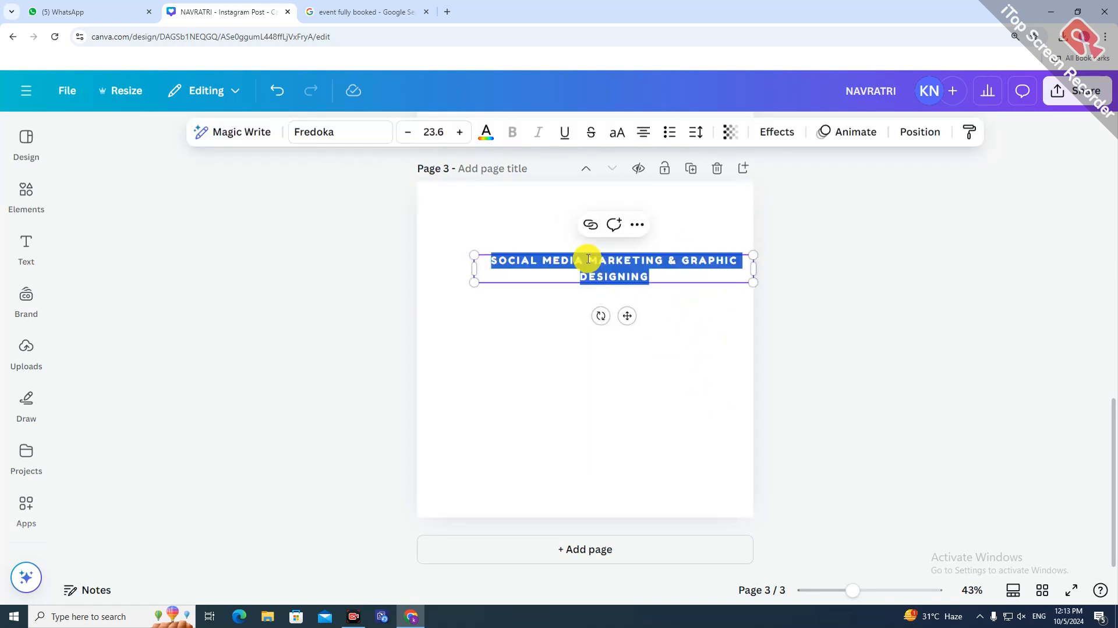
pyautogui.moveTo(589, 262); pyautogui.dragTo(619, 382)
pyautogui.click(557, 350)
pyautogui.moveTo(554, 349); pyautogui.dragTo(697, 348)
pyautogui.tripleClick(683, 348)
# Step: Split "& GRAPHIC DESIGNING" off the "MARKETING" text into a separate text box placed below it
pyautogui.click(583, 348)
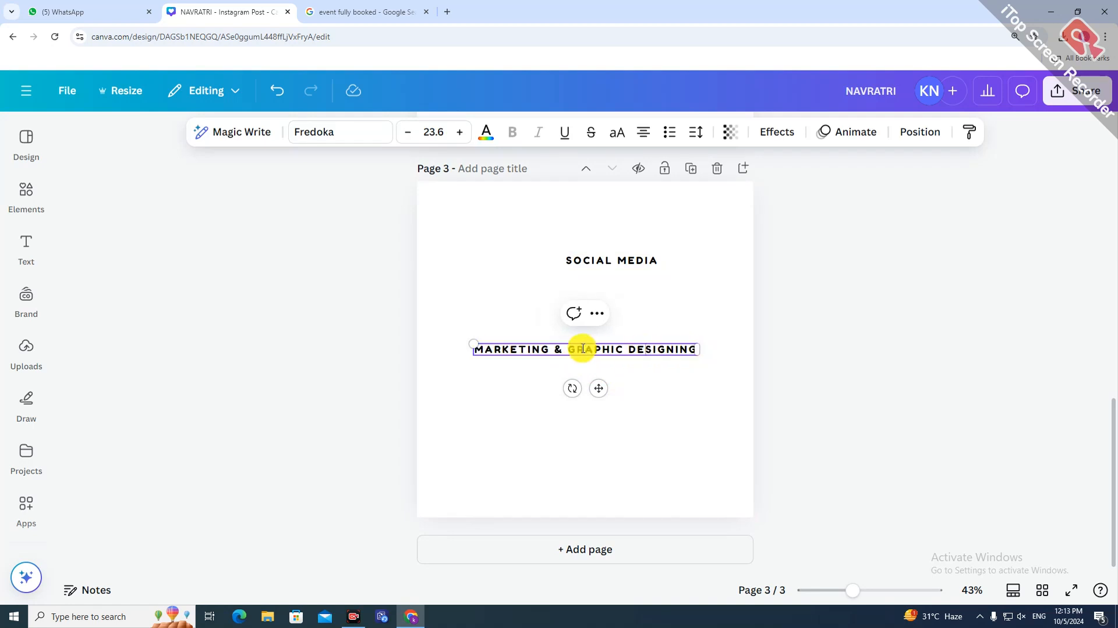
pyautogui.moveTo(558, 348); pyautogui.dragTo(697, 350)
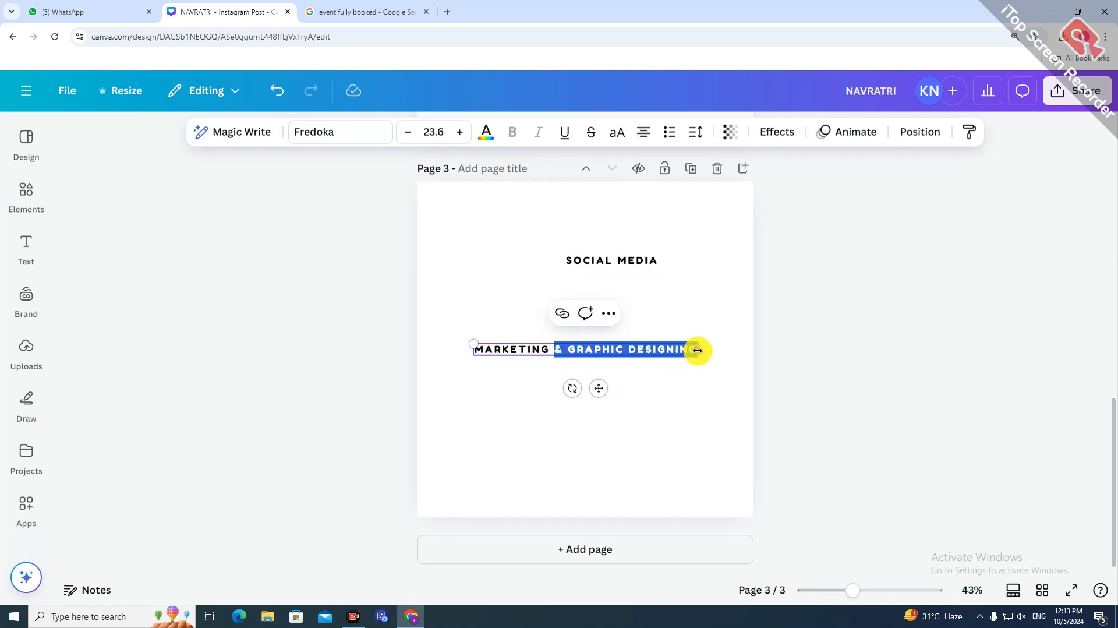
pyautogui.hotkey('ctrl', 'x')
pyautogui.hotkey('ctrl', 'v')
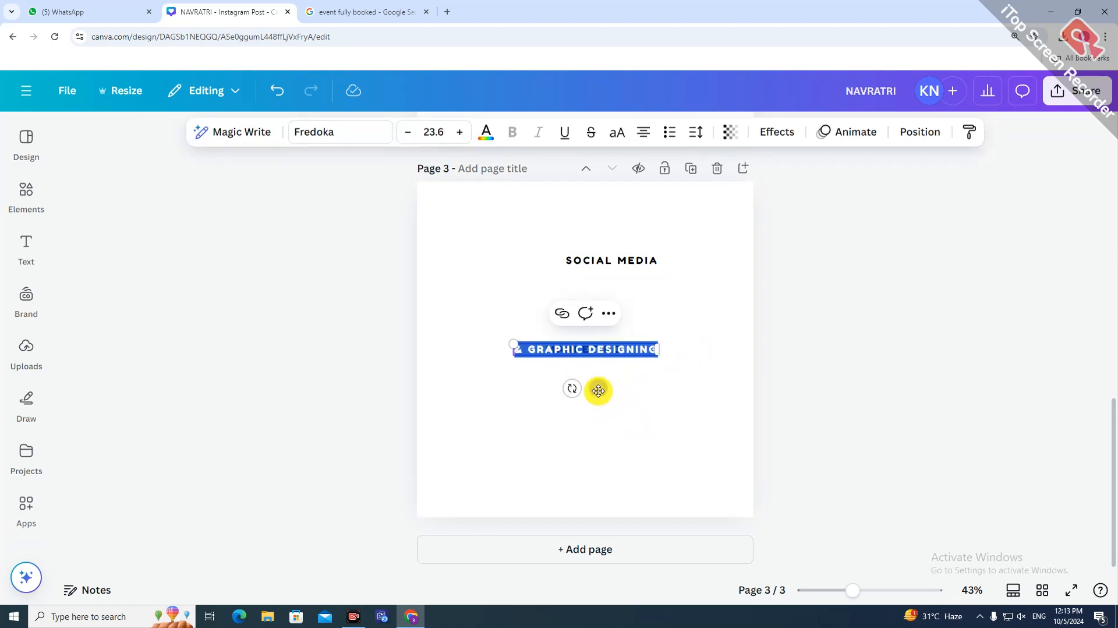
pyautogui.moveTo(599, 390); pyautogui.dragTo(604, 434)
# Step: Stack "SOCIAL MEDIA" and "MARKETING" directly above each other in the upper-right area of page 3
pyautogui.click(536, 347)
pyautogui.moveTo(645, 263); pyautogui.dragTo(703, 245)
pyautogui.moveTo(588, 349); pyautogui.dragTo(663, 261)
# Step: Remove the "&" from the "GRAPHIC DESIGNING" text and place it directly below "MARKETING"
pyautogui.click(527, 397)
pyautogui.click(528, 396)
pyautogui.click(531, 394)
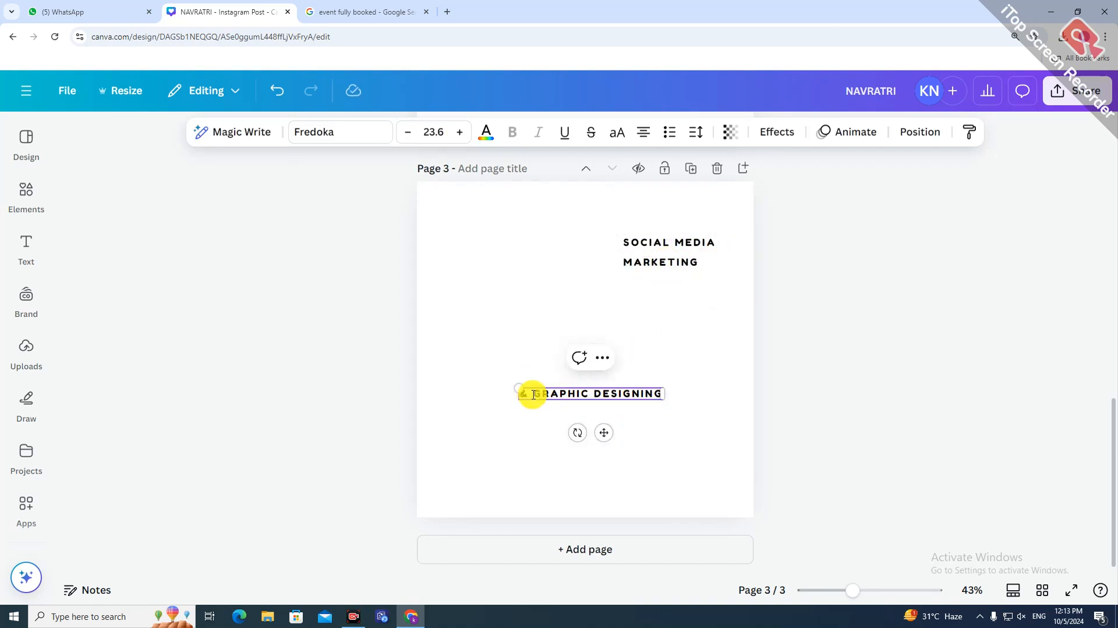
pyautogui.moveTo(531, 394); pyautogui.dragTo(493, 392)
pyautogui.click(532, 393)
pyautogui.press('BackSpace')
pyautogui.press('BackSpace')
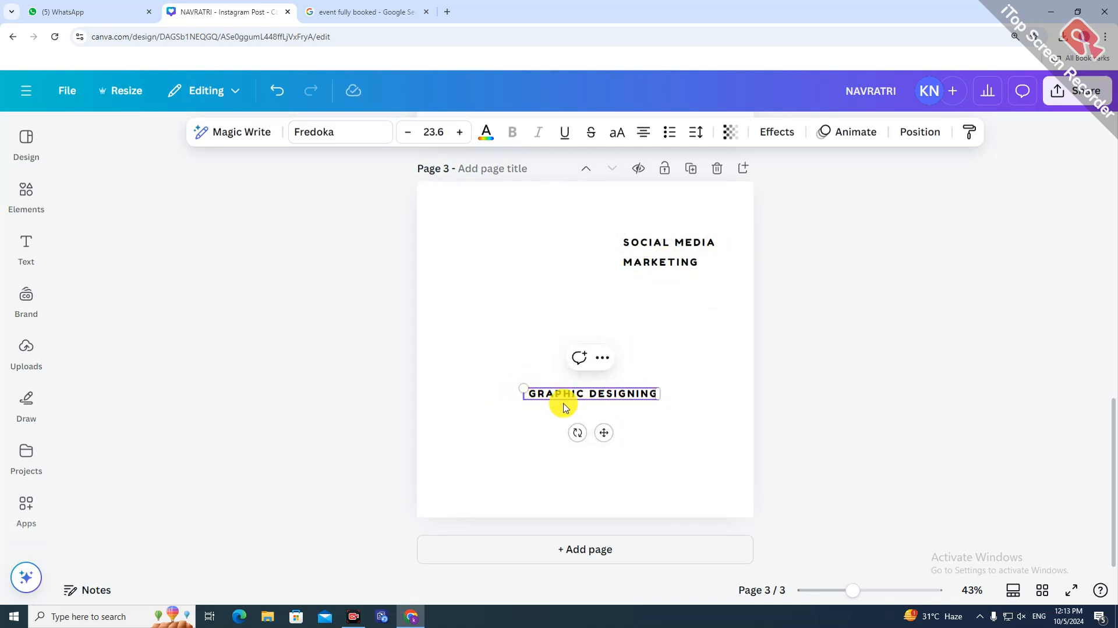
pyautogui.moveTo(619, 398); pyautogui.dragTo(692, 284)
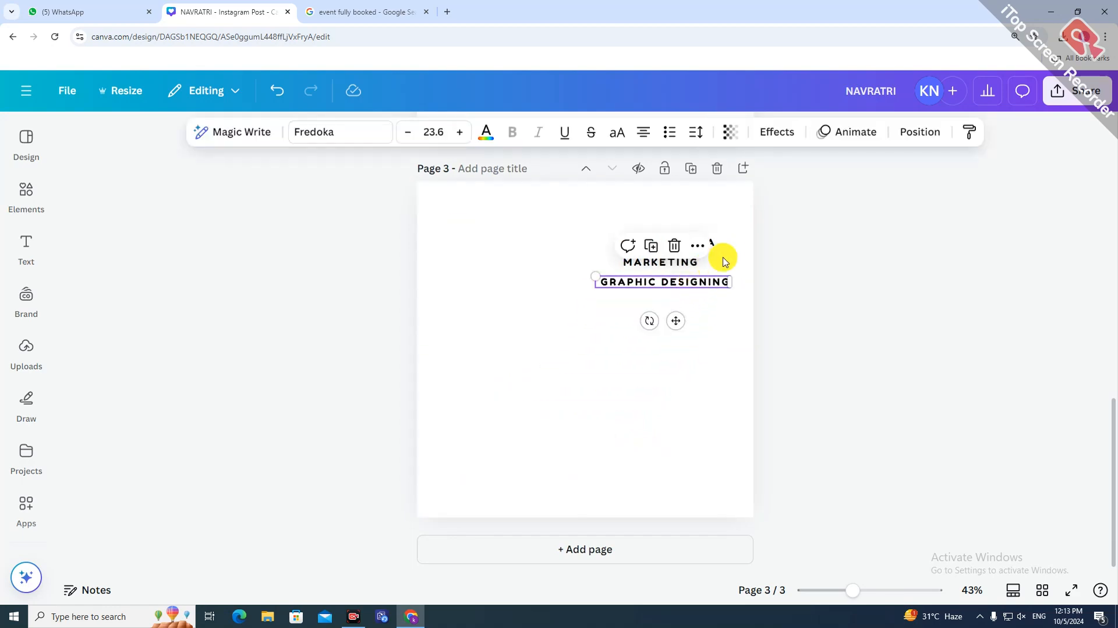
# Step: Change the font of the "SOCIAL MEDIA" text to Hussar Bold
pyautogui.click(713, 246)
pyautogui.click(372, 133)
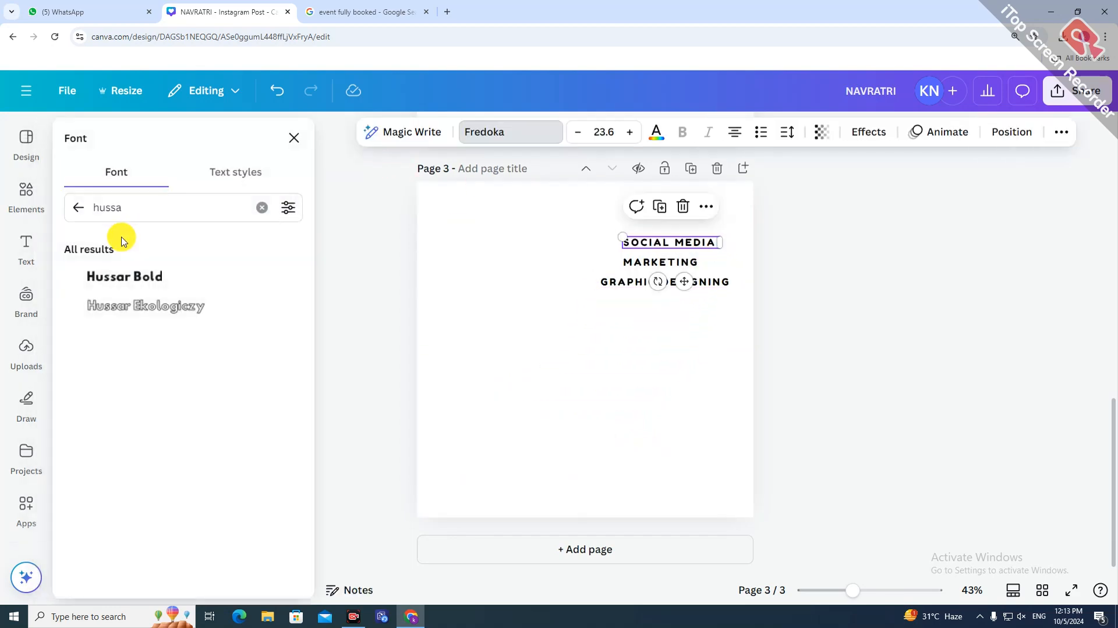
pyautogui.click(133, 279)
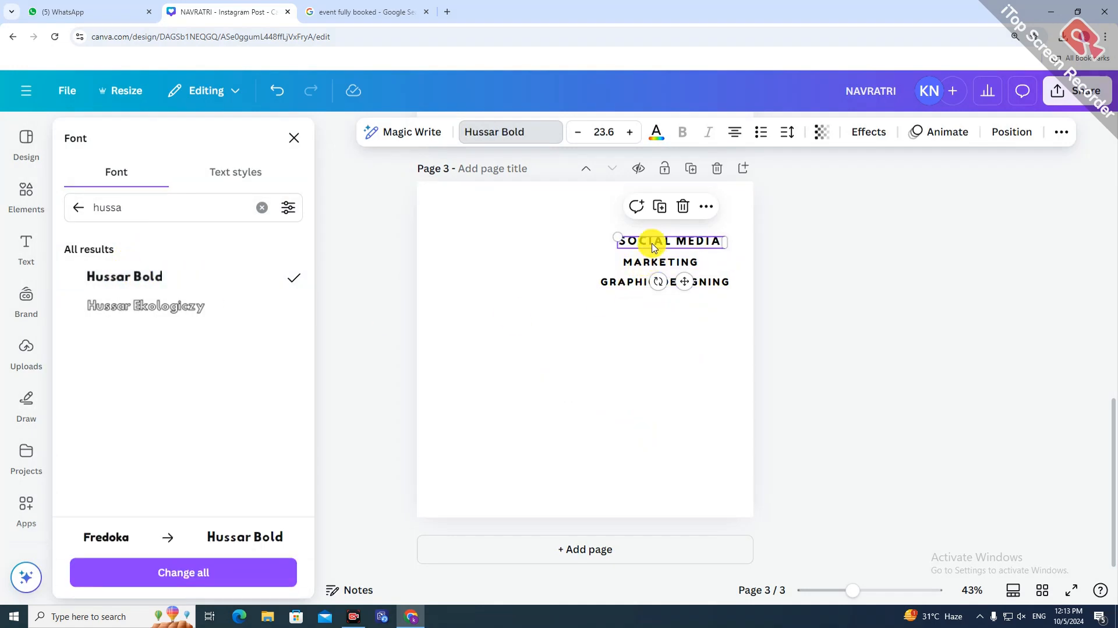
# Step: Copy the "SOCIAL MEDIA" text style onto the "MARKETING" and "GRAPHIC DESIGNING" lines
pyautogui.click(708, 220)
pyautogui.click(735, 269)
pyautogui.click(701, 262)
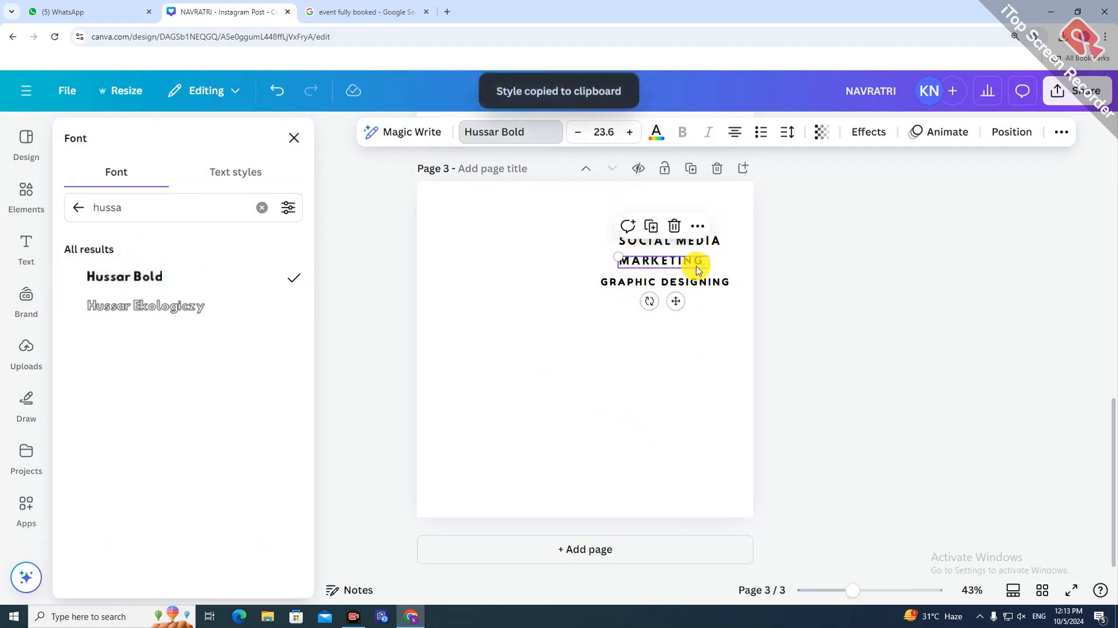
pyautogui.click(698, 227)
pyautogui.click(771, 291)
pyautogui.click(681, 282)
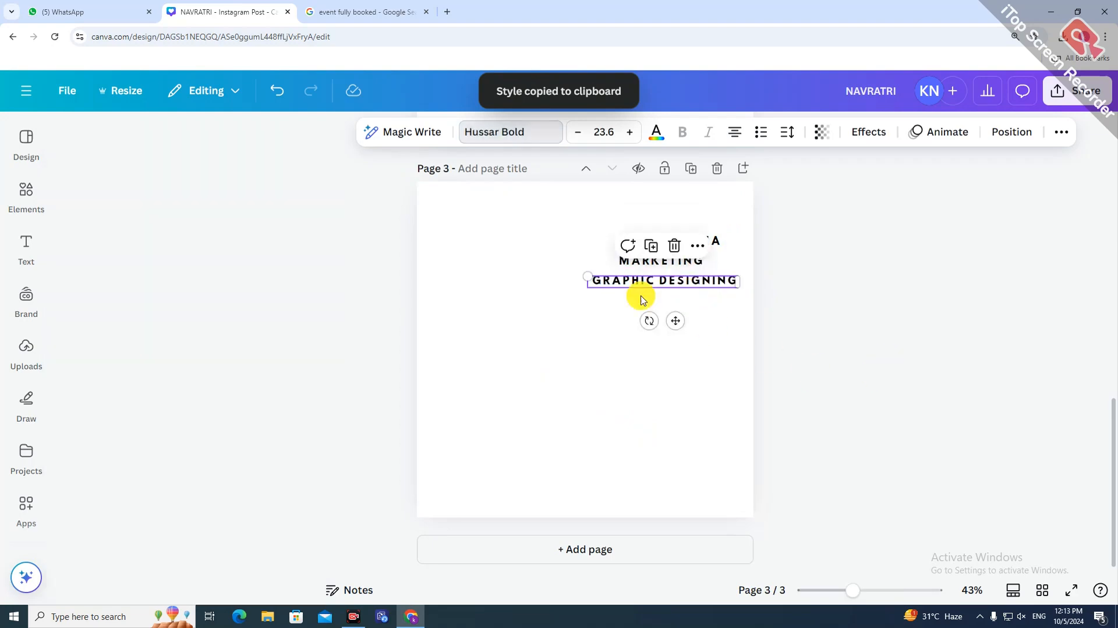
pyautogui.click(571, 300)
pyautogui.click(783, 308)
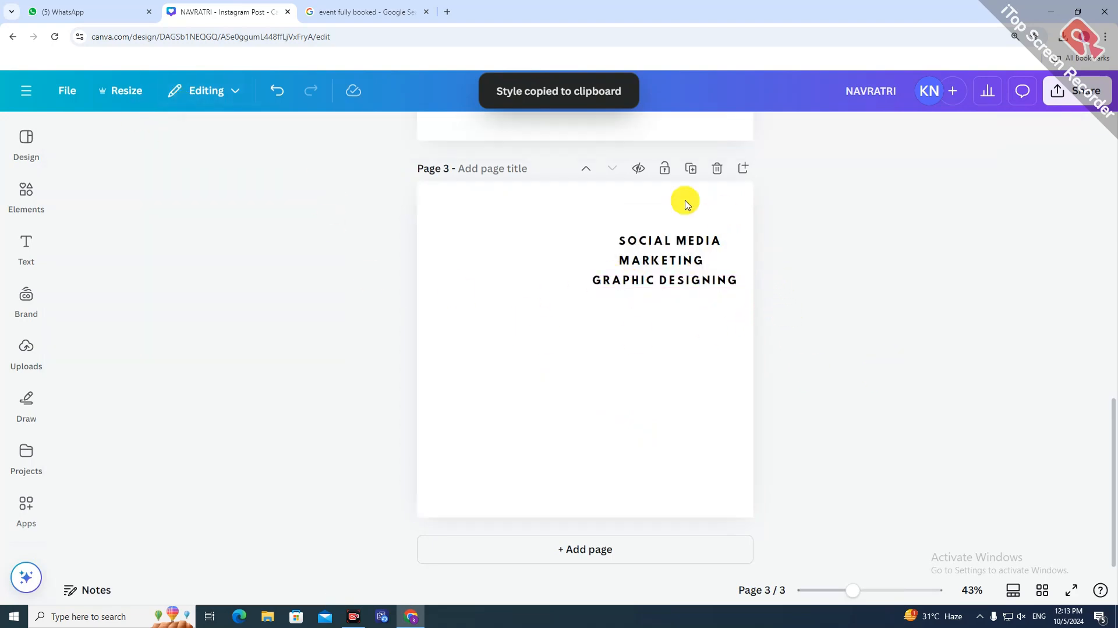
# Step: Enlarge "SOCIAL MEDIA" to font size 34.9 and "MARKETING" to 40.2
pyautogui.click(658, 244)
pyautogui.moveTo(616, 235); pyautogui.dragTo(569, 221)
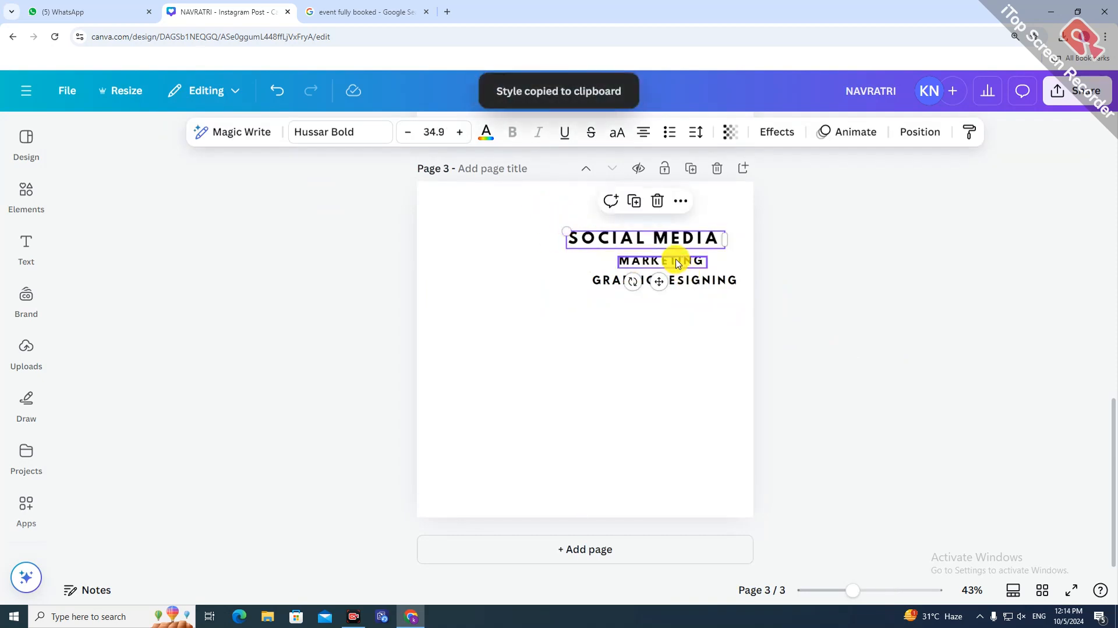
pyautogui.click(669, 260)
pyautogui.moveTo(618, 257); pyautogui.dragTo(558, 243)
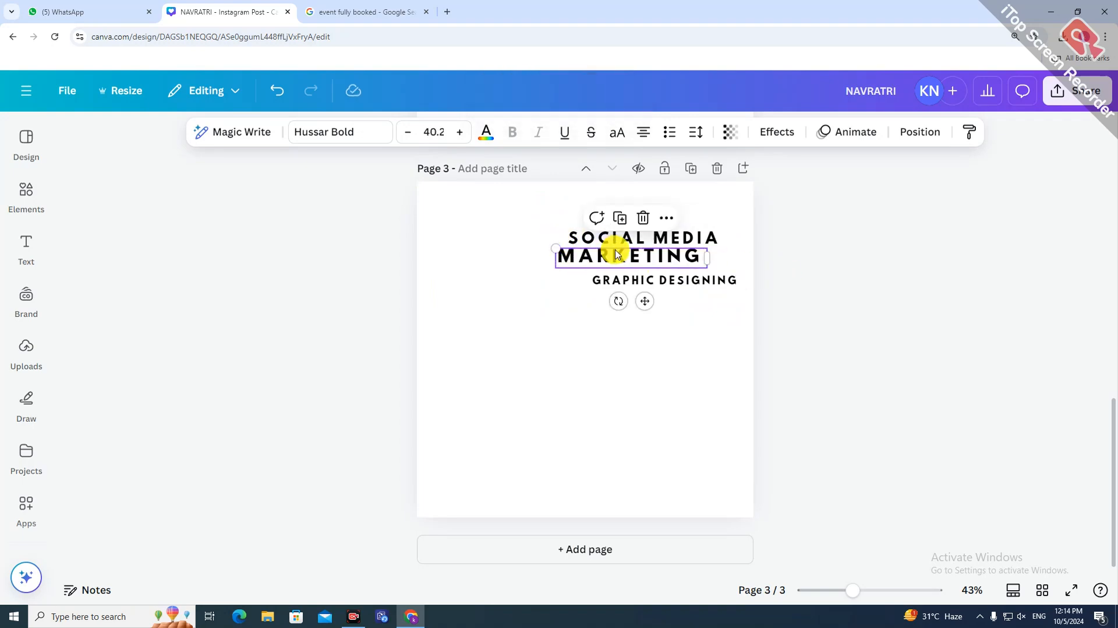
# Step: Resize and align "MARKETING" and "GRAPHIC DESIGNING" so all three heading lines have about the same width
pyautogui.moveTo(631, 257); pyautogui.dragTo(634, 258)
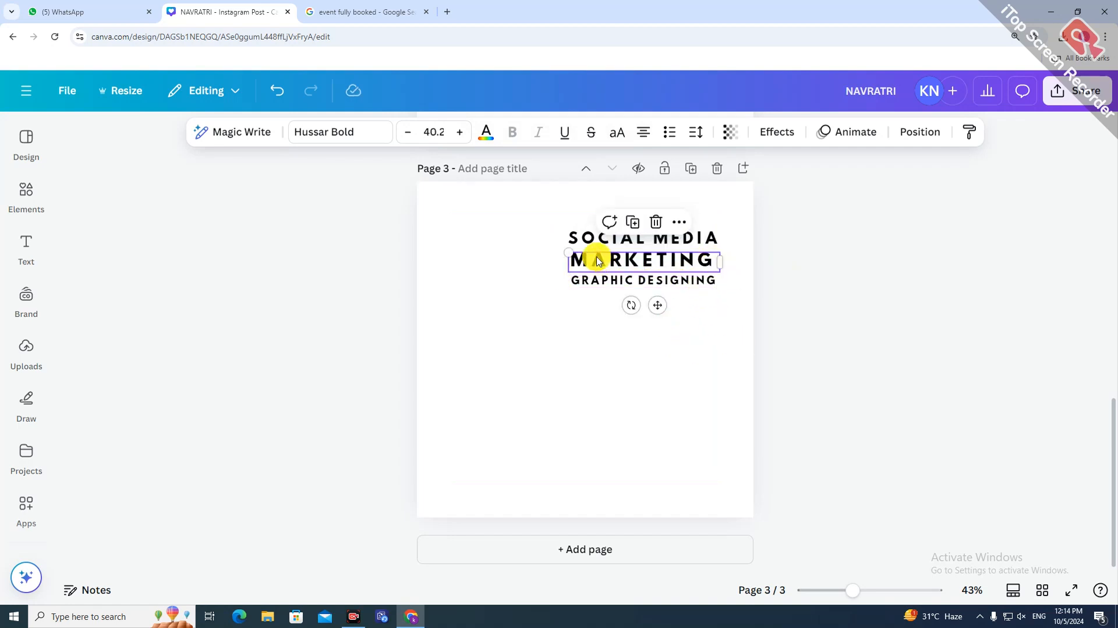
pyautogui.moveTo(555, 249); pyautogui.dragTo(556, 251)
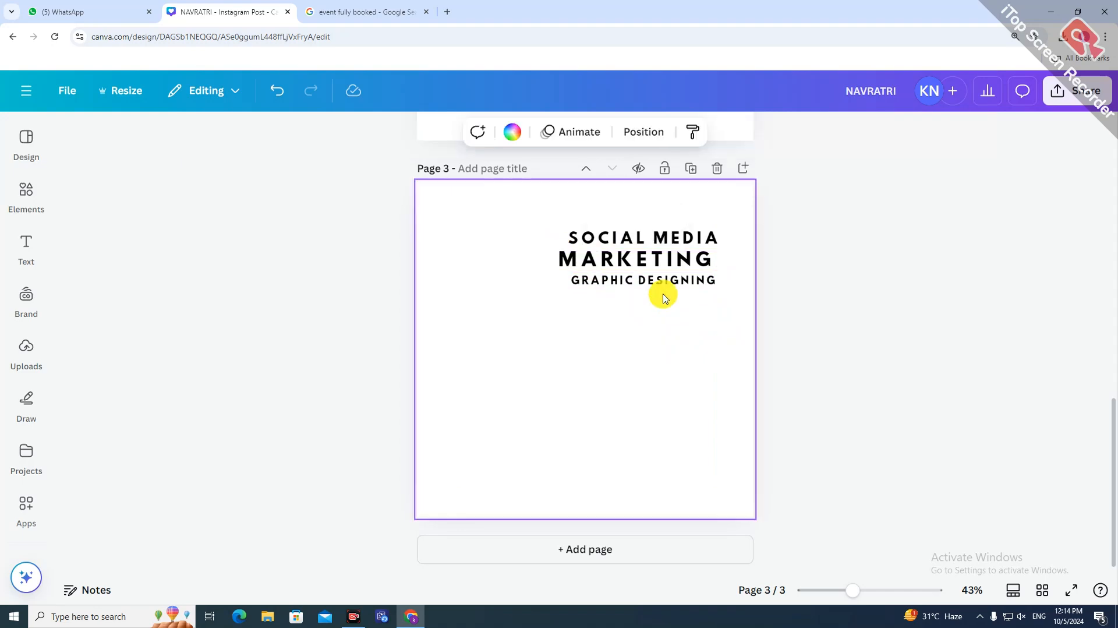
pyautogui.moveTo(646, 255); pyautogui.dragTo(651, 277)
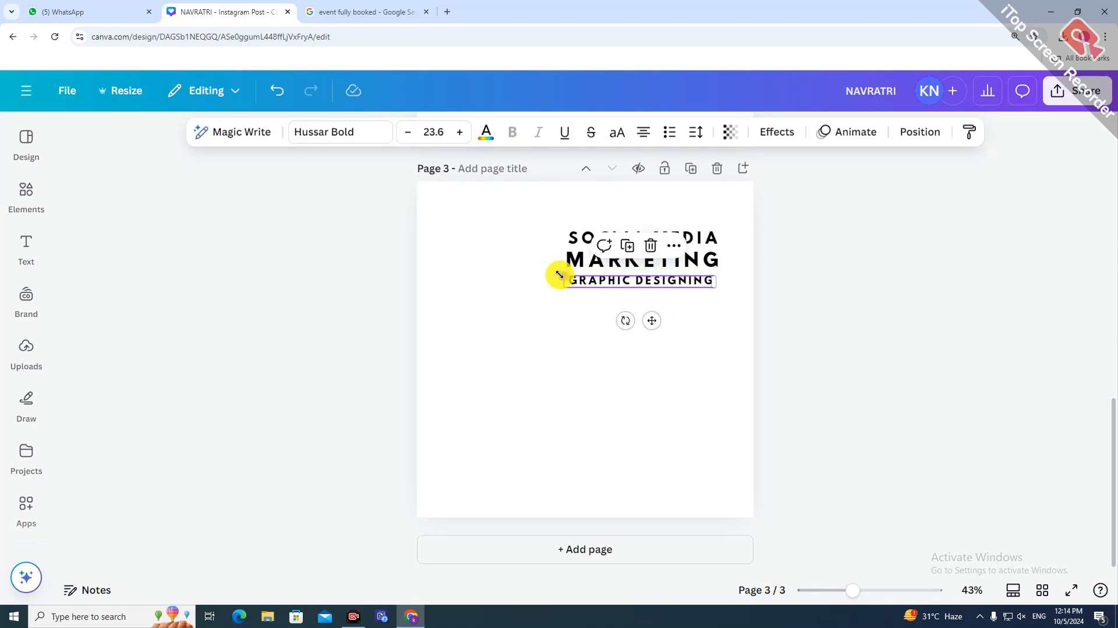
pyautogui.moveTo(661, 284); pyautogui.dragTo(668, 285)
pyautogui.click(723, 331)
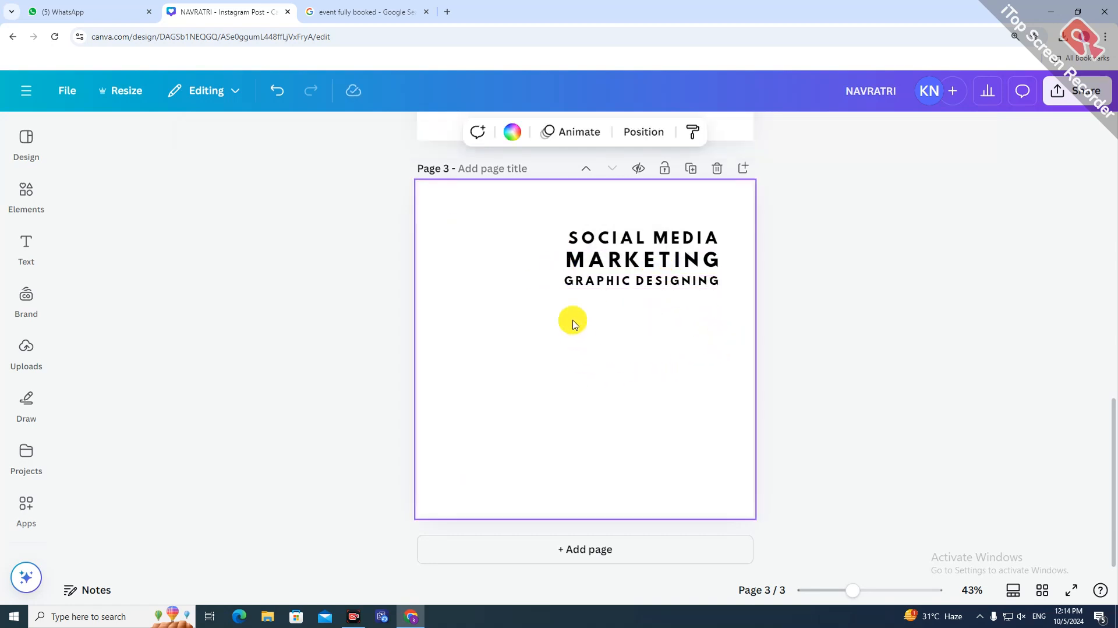
# Step: Enlarge the three heading lines together, bringing them to font sizes 37.1, 46.3 and 26.9
pyautogui.moveTo(552, 220); pyautogui.dragTo(731, 319)
pyautogui.click(918, 365)
pyautogui.click(693, 282)
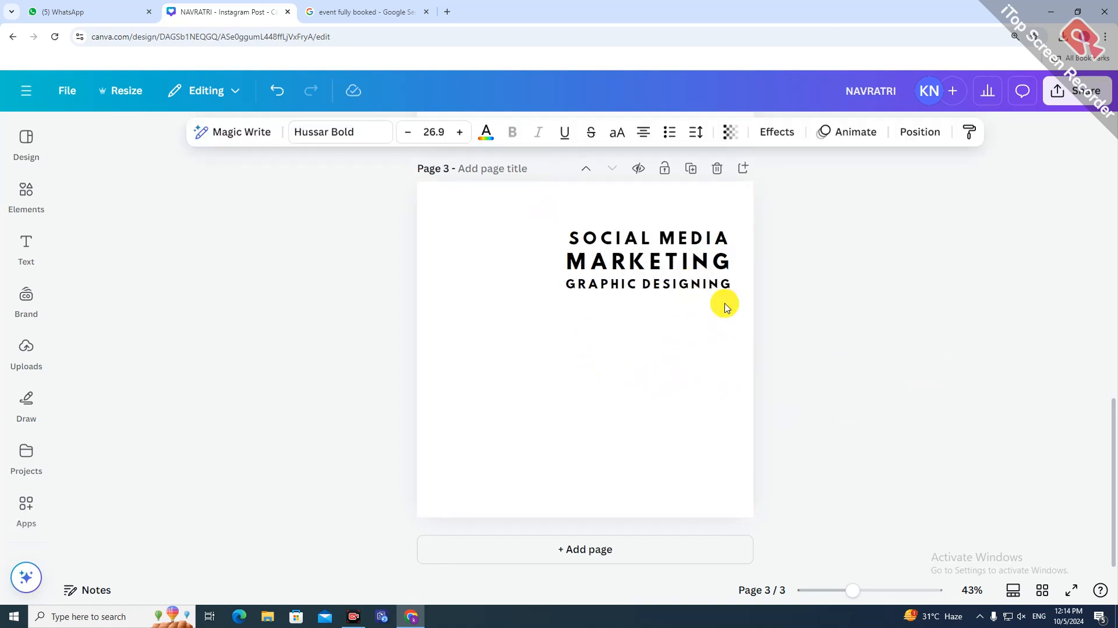
# Step: Colour "SOCIAL MEDIA" and "GRAPHIC DESIGNING" dark brown and "MARKETING" red, using the document colours
pyautogui.click(703, 256)
pyautogui.click(488, 141)
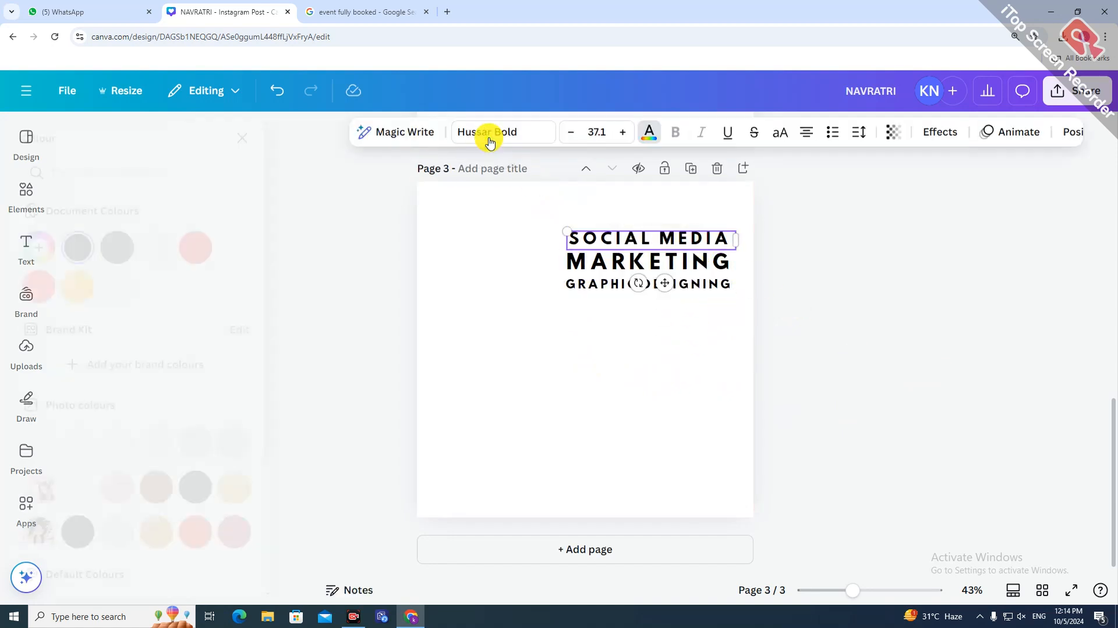
pyautogui.click(158, 250)
pyautogui.click(716, 259)
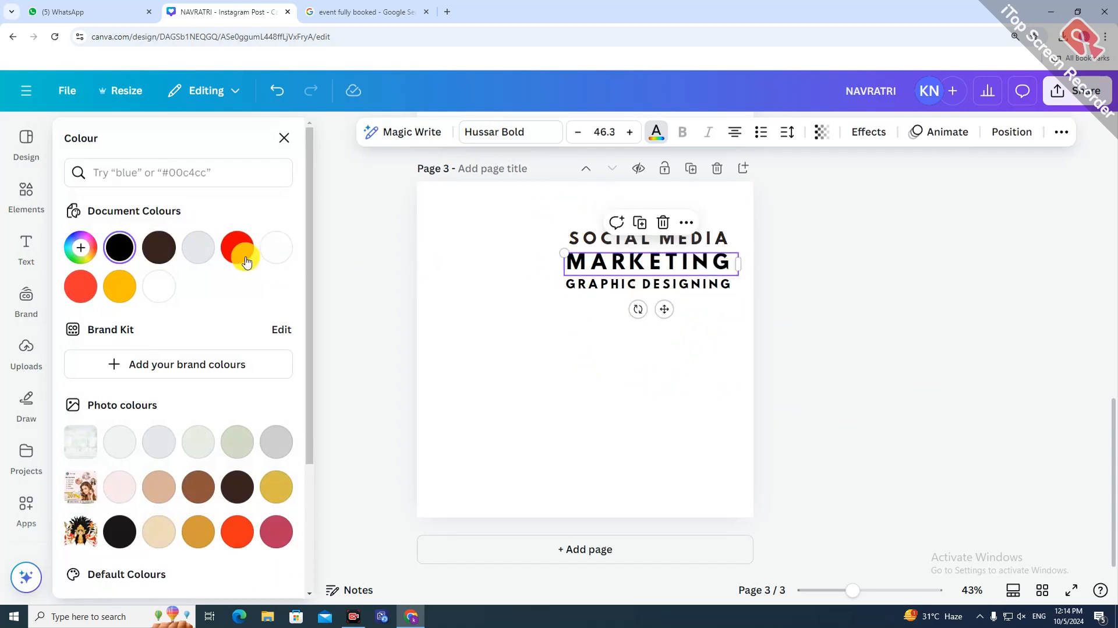
pyautogui.click(239, 249)
pyautogui.click(708, 282)
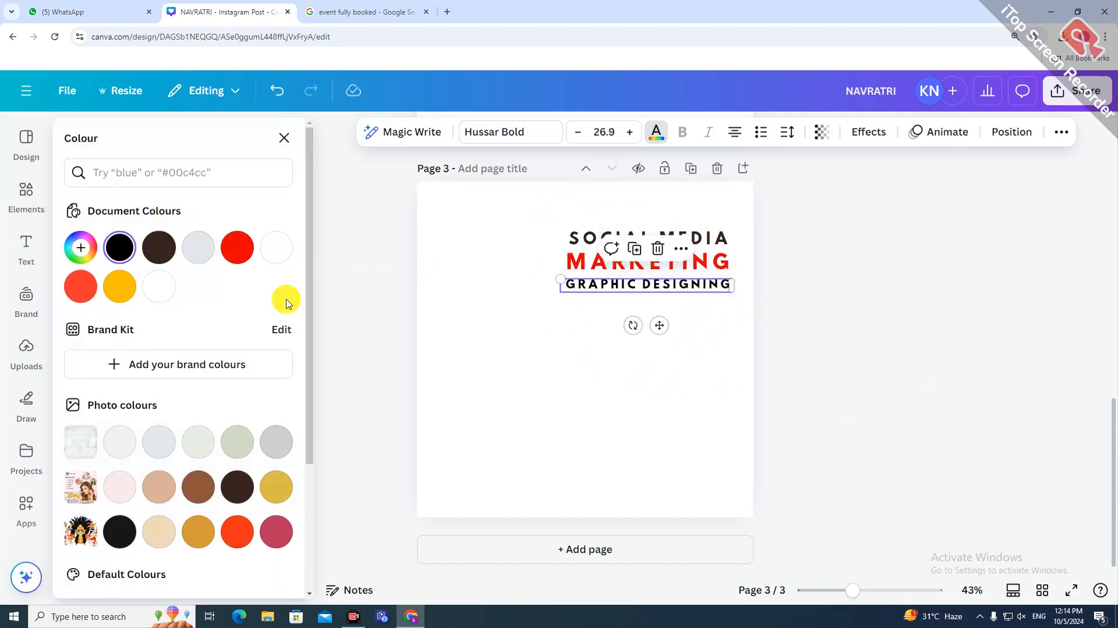
pyautogui.click(168, 251)
pyautogui.click(541, 393)
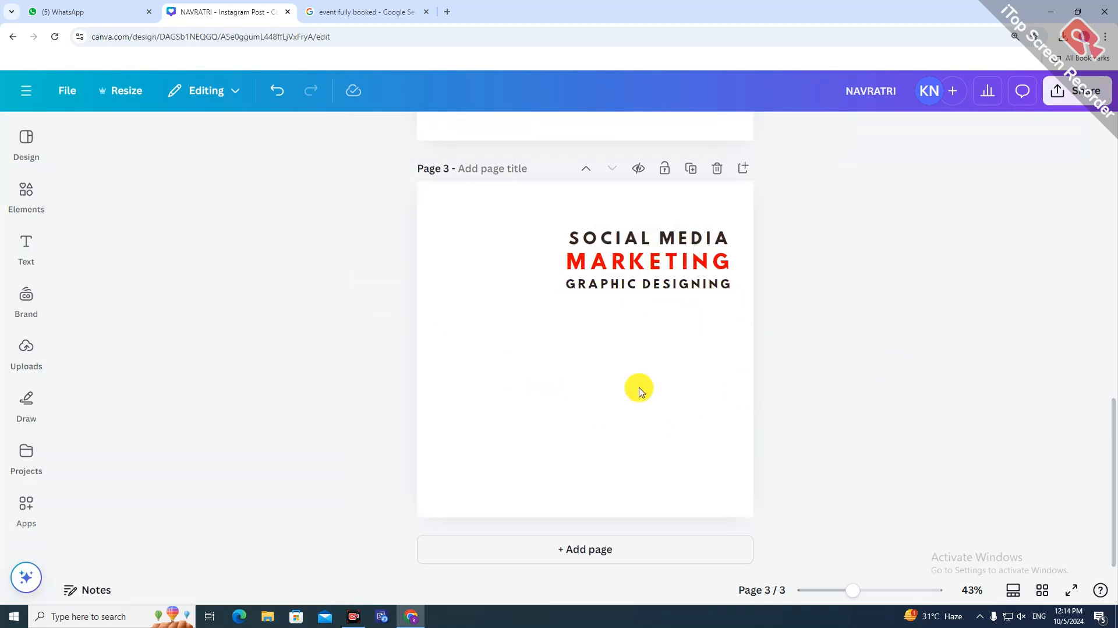
pyautogui.click(540, 420)
pyautogui.click(944, 343)
# Step: Copy "Build your online presence and grow your business" from the page 2 text and paste it onto page 3
pyautogui.scroll(5, 589, 332)
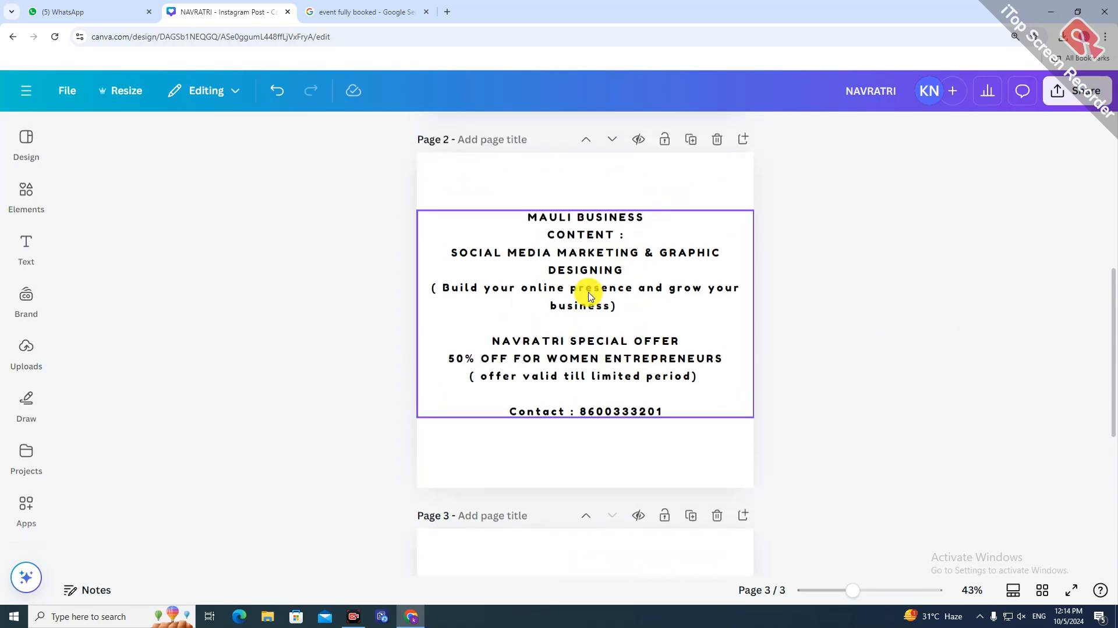
pyautogui.click(493, 287)
pyautogui.doubleClick(494, 286)
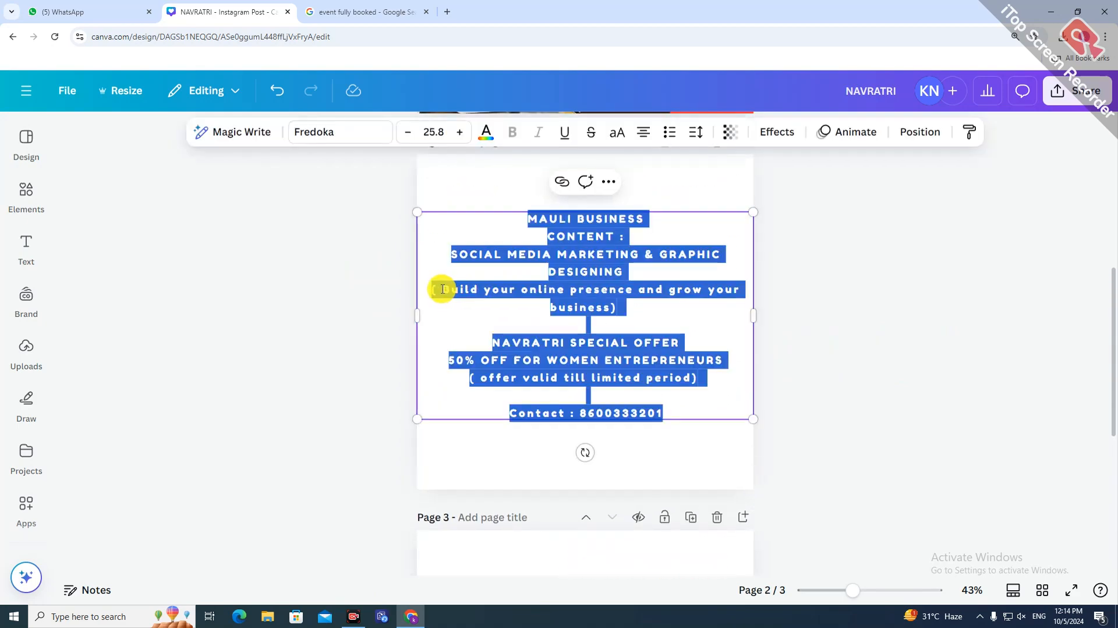
pyautogui.click(440, 288)
pyautogui.moveTo(445, 290); pyautogui.dragTo(617, 309)
pyautogui.hotkey('ctrl', 'c')
pyautogui.scroll(-5, 641, 395)
pyautogui.click(637, 429)
pyautogui.hotkey('ctrl', 'v')
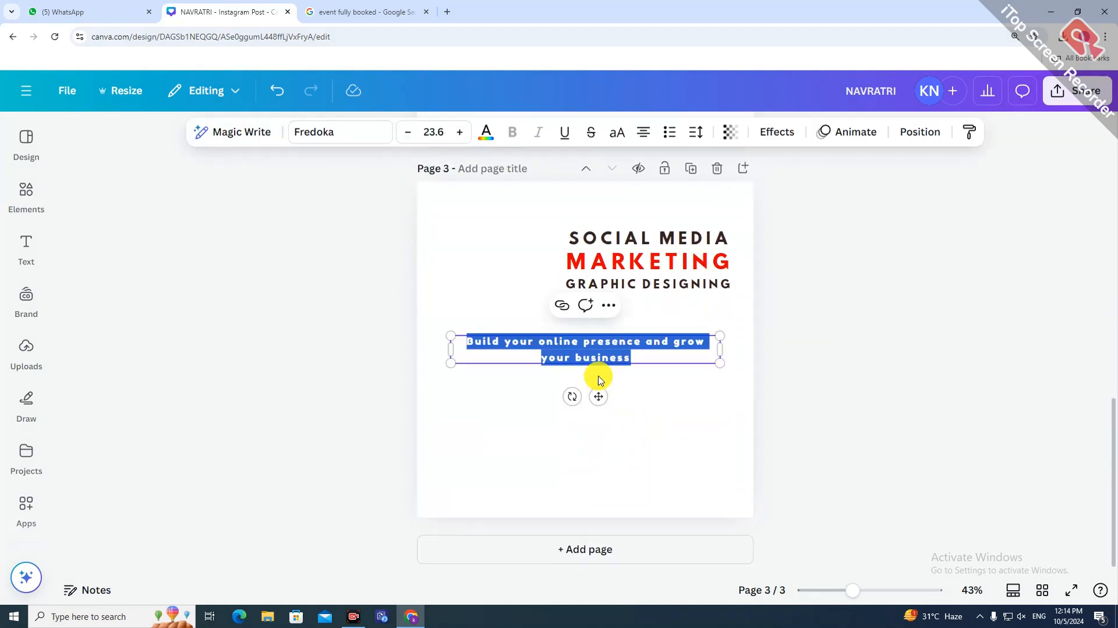
# Step: Narrow and shrink the tagline text to three small lines and place it below "GRAPHIC DESIGNING"
pyautogui.moveTo(717, 352); pyautogui.dragTo(634, 340)
pyautogui.press('Escape')
pyautogui.doubleClick(590, 330)
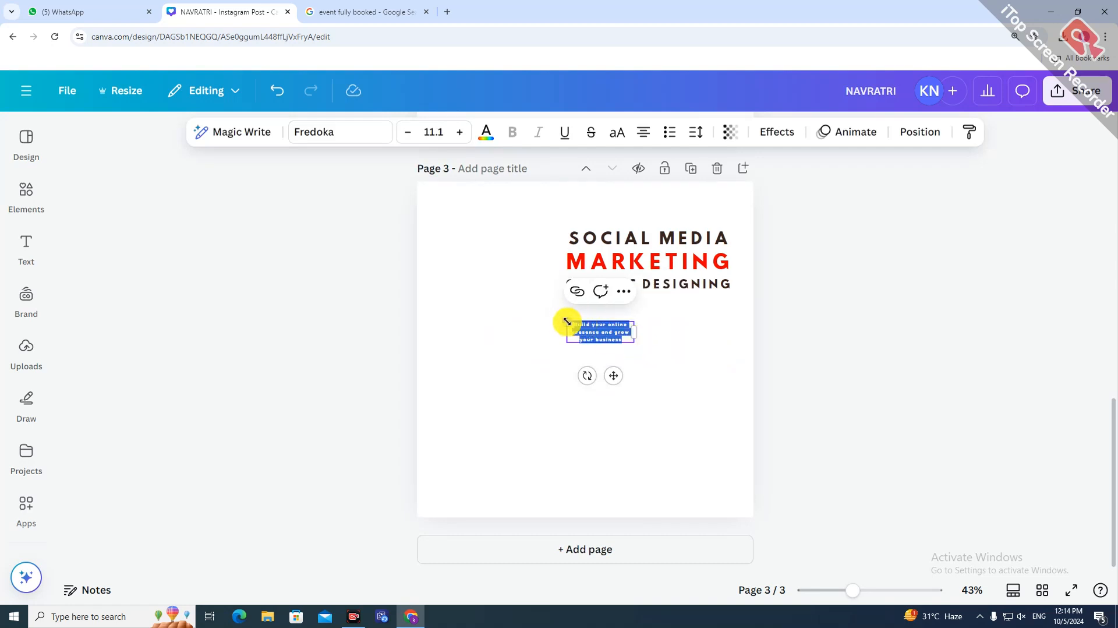
pyautogui.moveTo(566, 321); pyautogui.dragTo(621, 328)
pyautogui.click(505, 480)
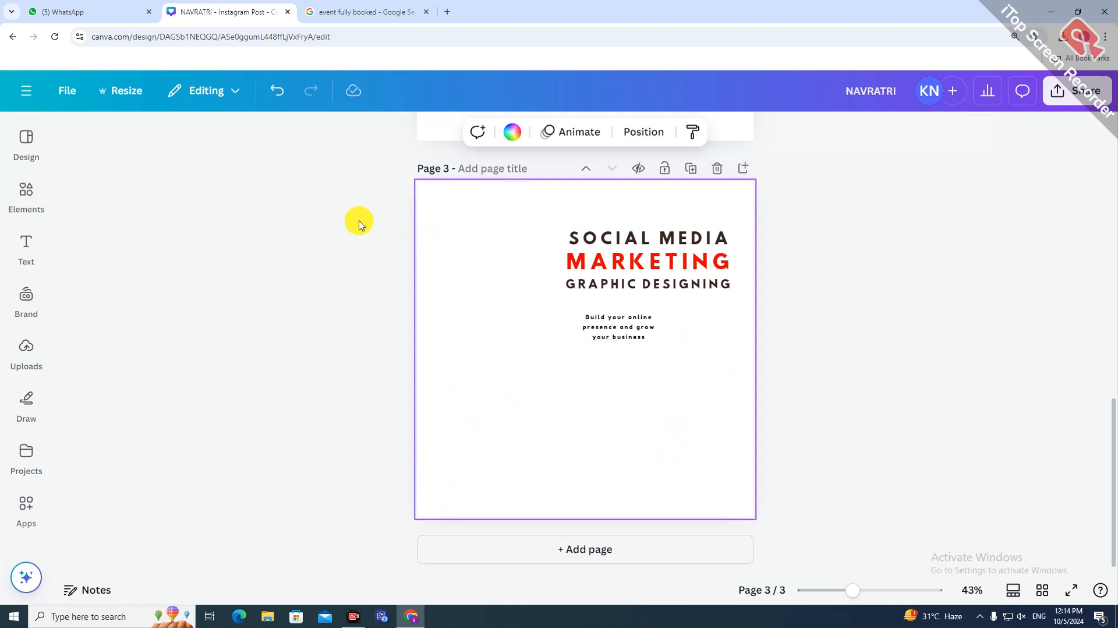
# Step: Search the elements library for "woman on laptop" and show all the photo results
pyautogui.click(16, 192)
pyautogui.click(629, 435)
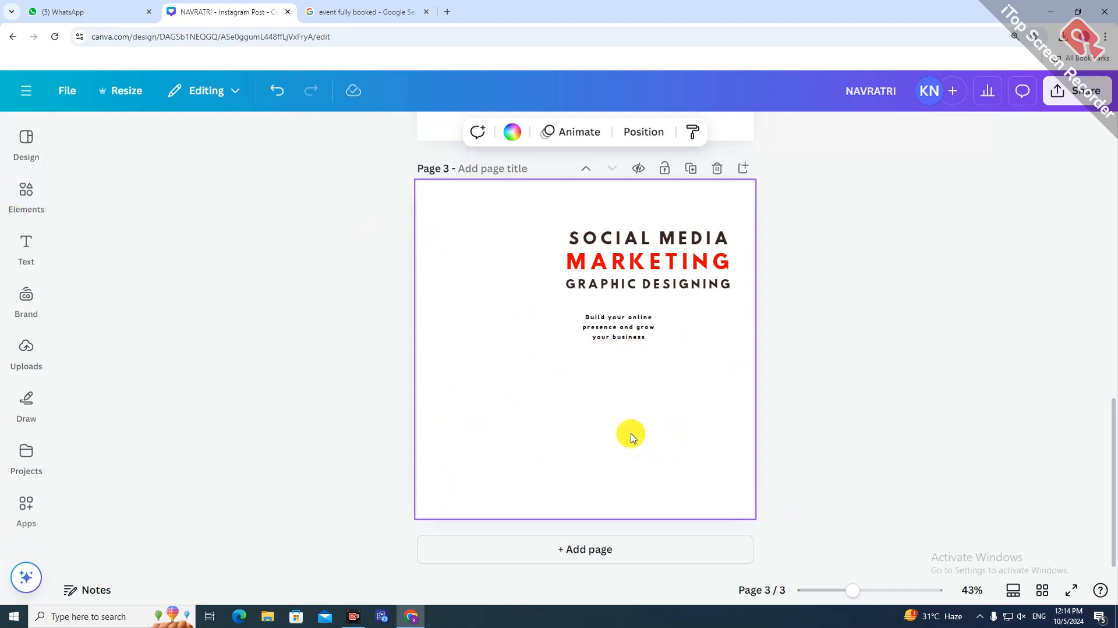
pyautogui.click(15, 192)
pyautogui.click(160, 134)
pyautogui.write('woman ')
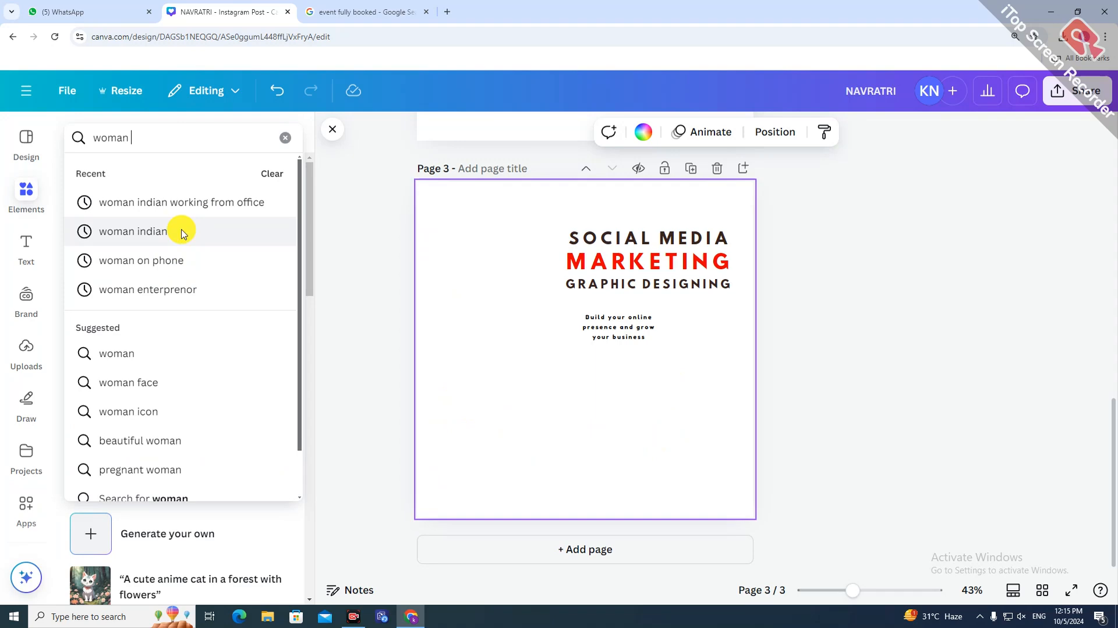
pyautogui.write('on lapto')
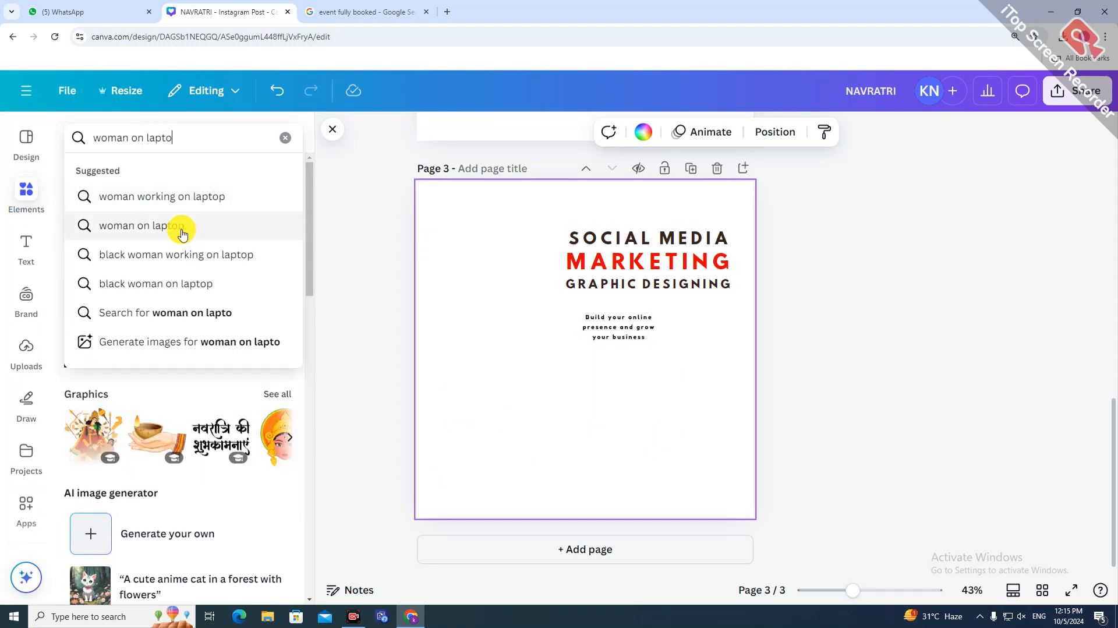
pyautogui.click(183, 233)
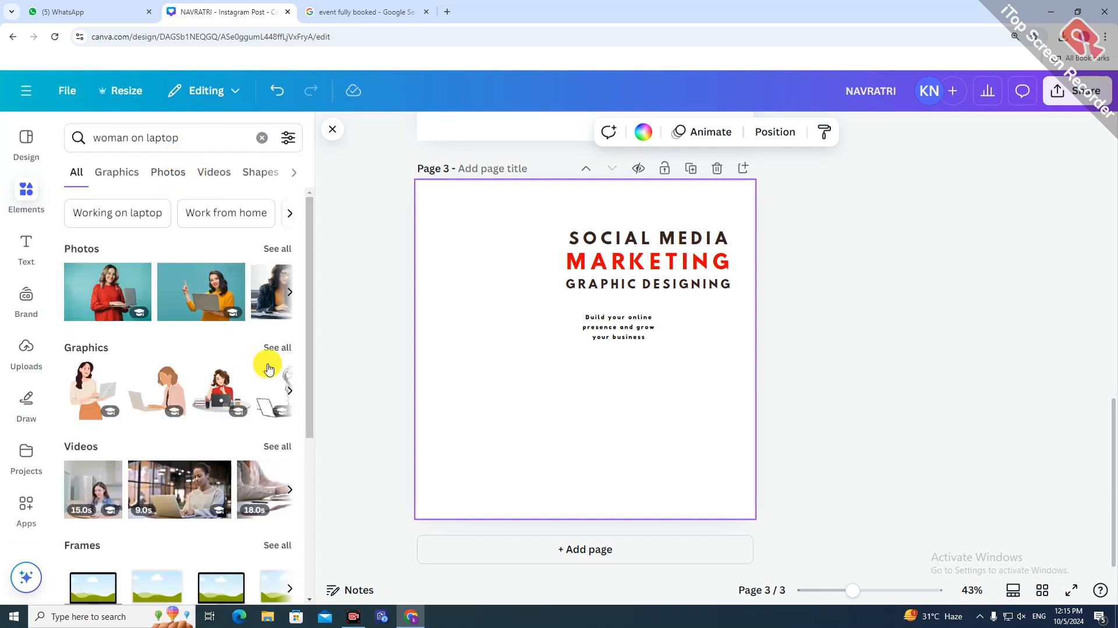
pyautogui.click(269, 252)
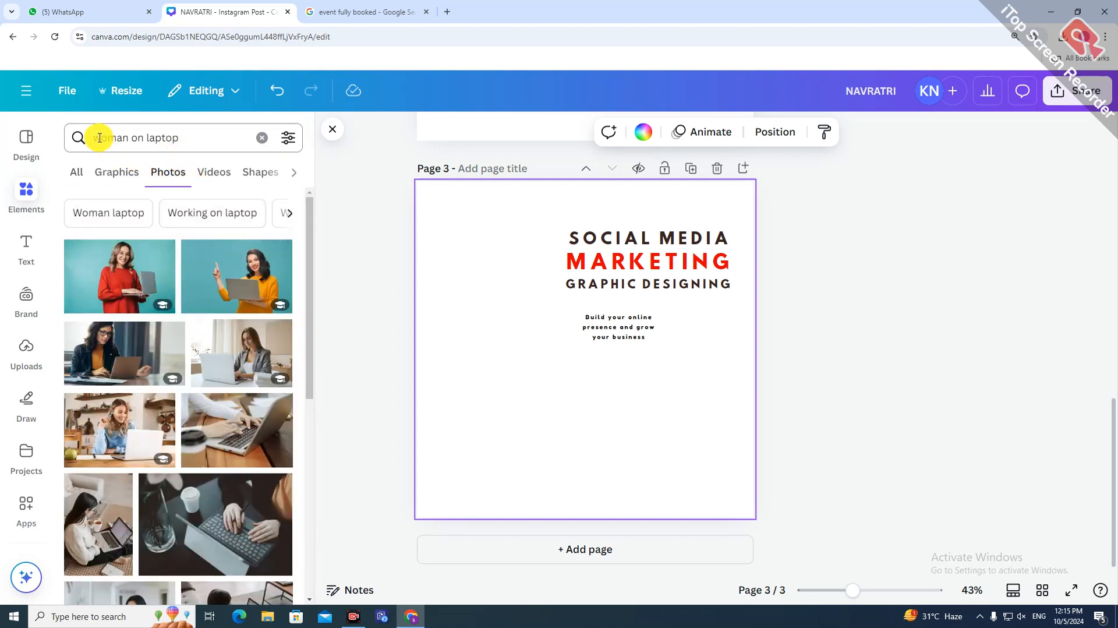
# Step: Refine the photo search to "indian woman on laptop" and browse the results for a suitable picture
pyautogui.click(96, 137)
pyautogui.write('indian')
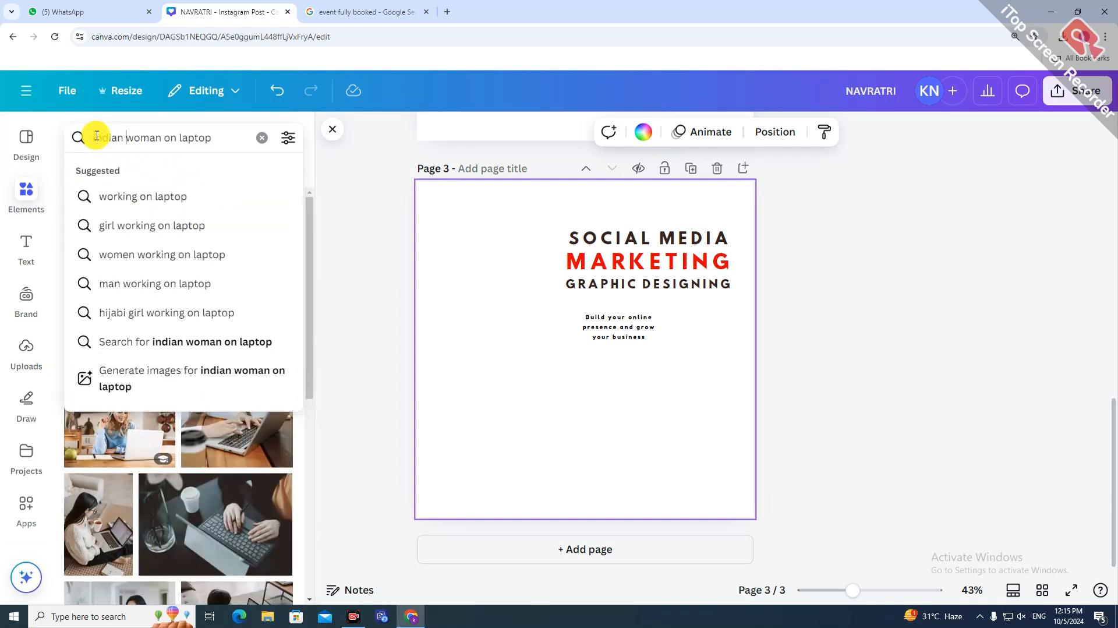
pyautogui.press('Return')
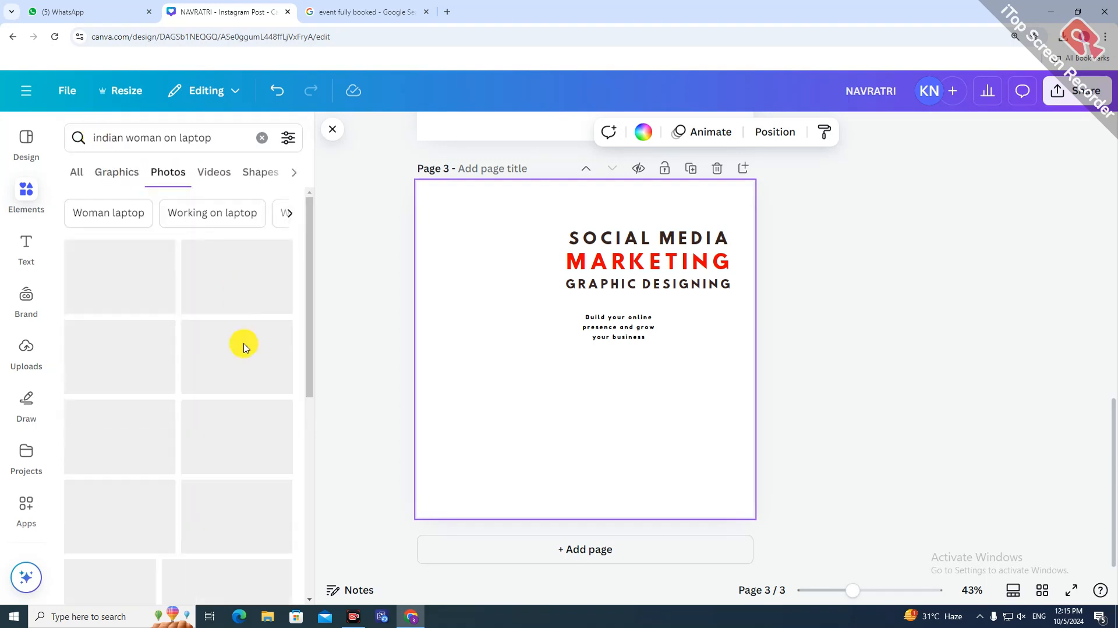
pyautogui.scroll(-10, 289, 480)
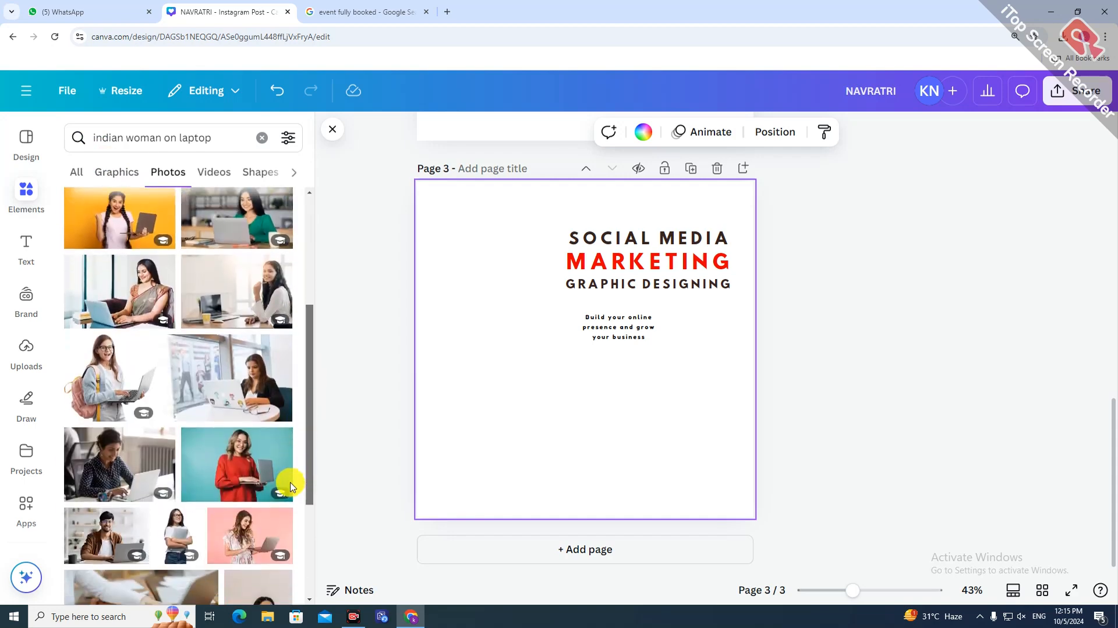
pyautogui.scroll(-5, 228, 494)
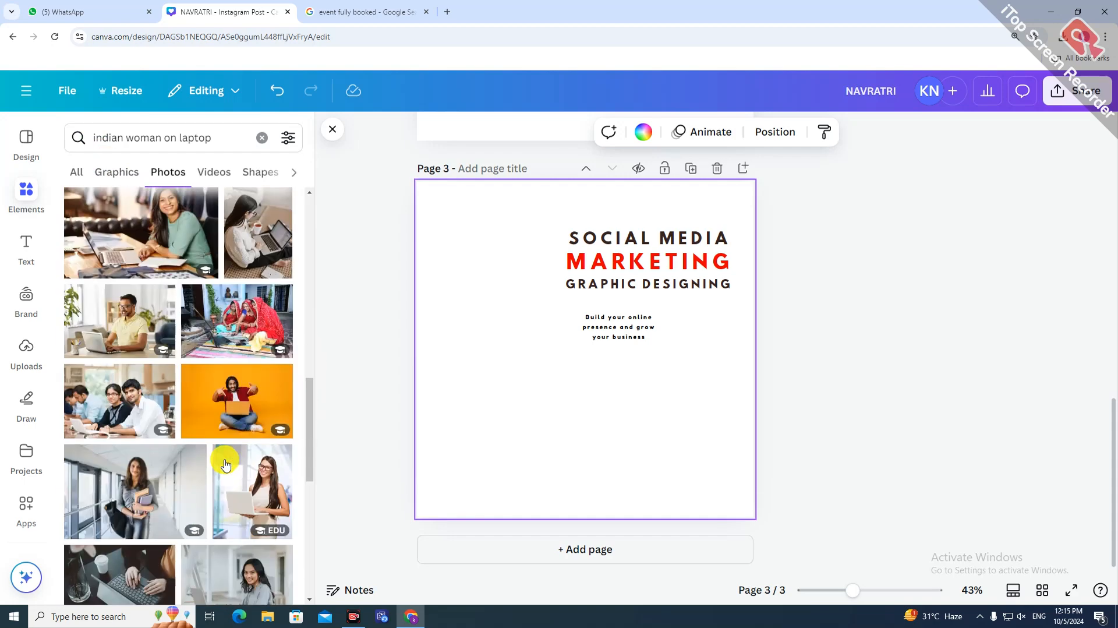
pyautogui.scroll(-6, 309, 496)
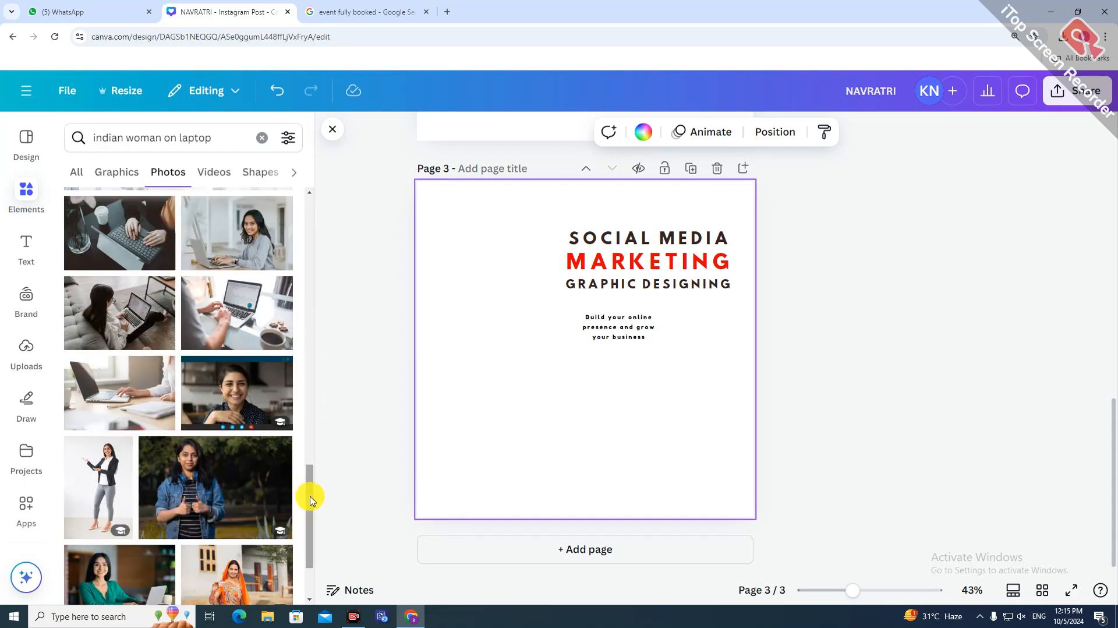
pyautogui.scroll(-6, 247, 474)
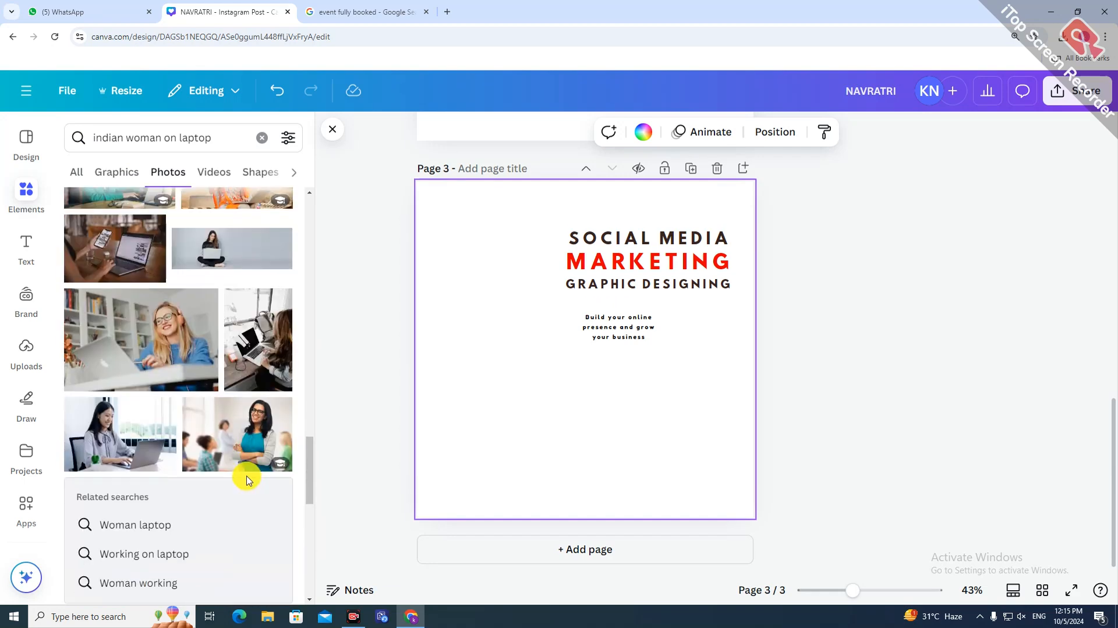
# Step: Browse the related "Working on laptop" photos, then change the search to "indian woman Working on laptop"
pyautogui.click(226, 445)
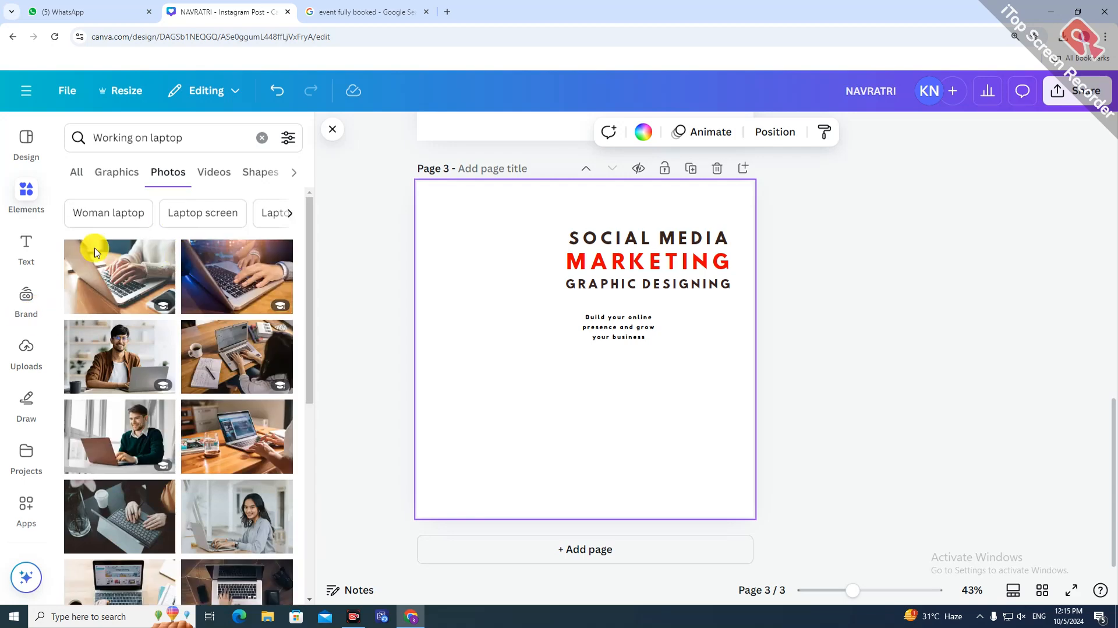
pyautogui.scroll(-3, 256, 449)
pyautogui.scroll(-1, 270, 460)
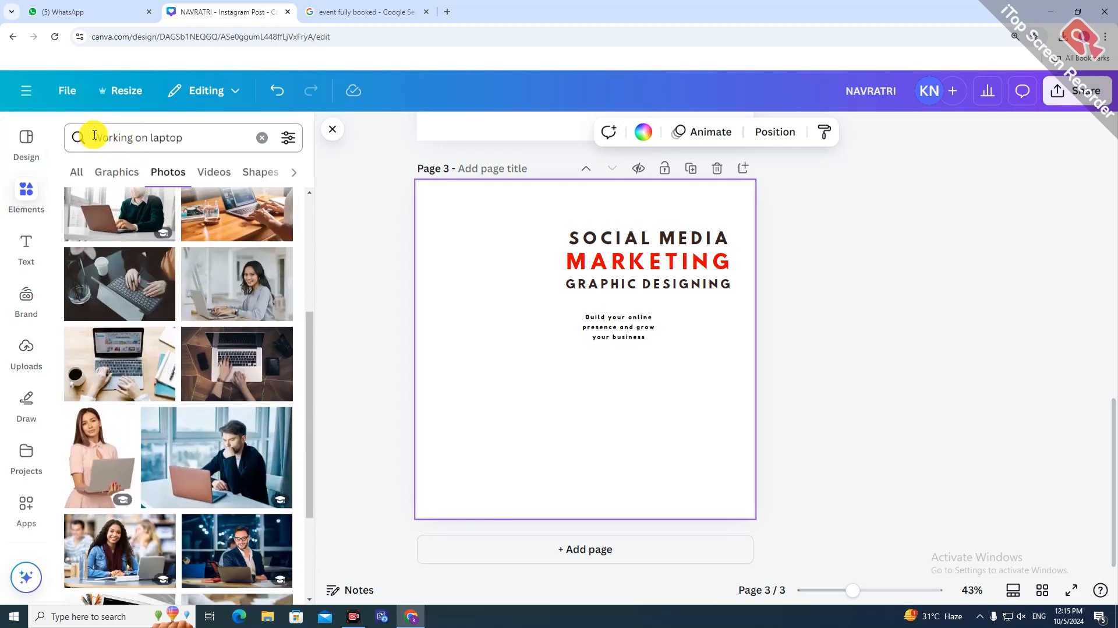
pyautogui.click(95, 135)
pyautogui.write('indian ')
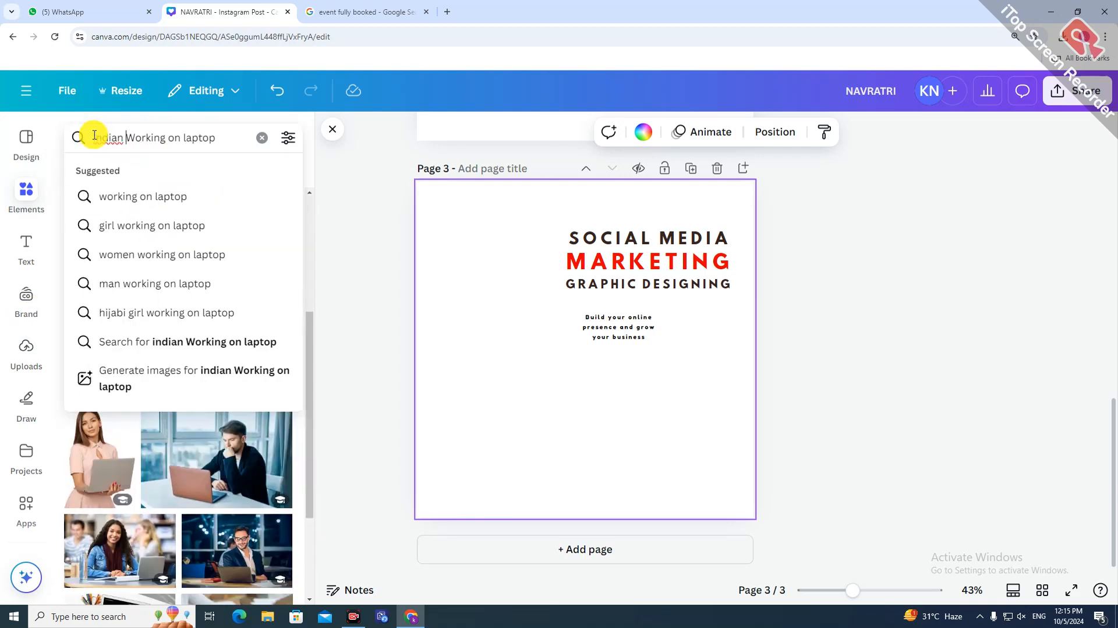
pyautogui.write('woman')
pyautogui.press('Return')
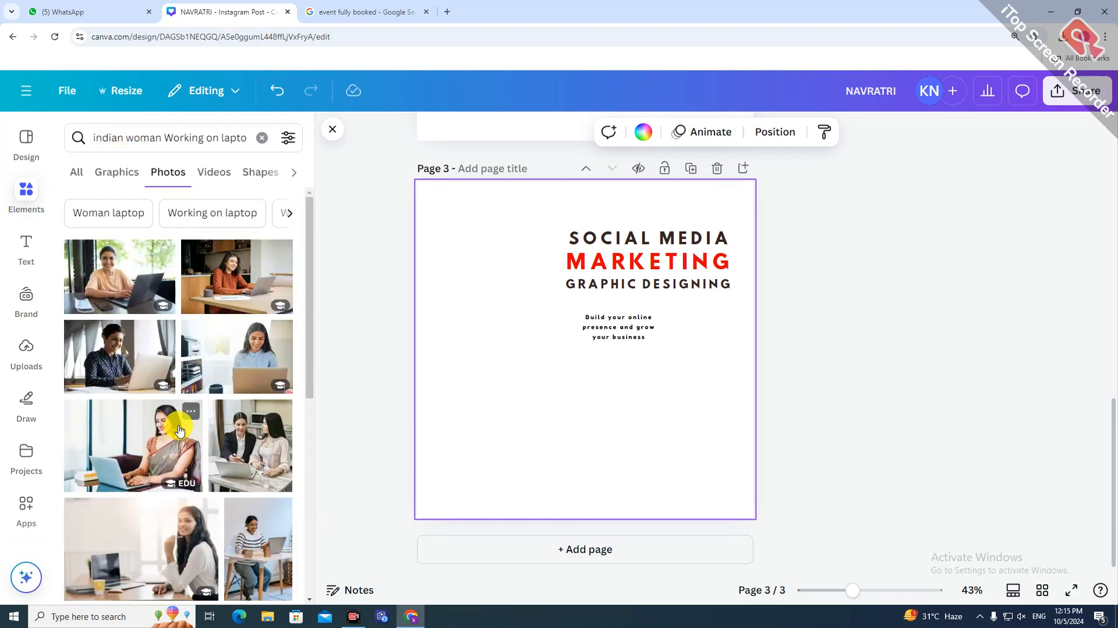
# Step: Insert the photo of the woman in a sari typing on a laptop beside a stack of books
pyautogui.scroll(-5, 175, 425)
pyautogui.scroll(3, 136, 338)
pyautogui.click(135, 333)
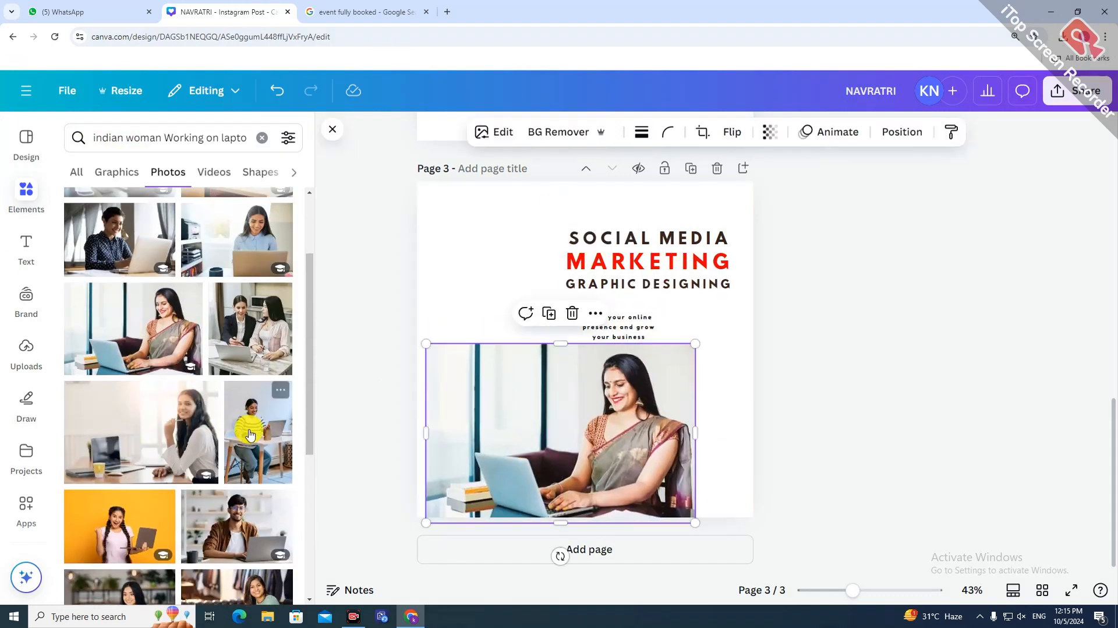
# Step: Insert the photo of the seated woman in a sari with a white laptop on her lap and delete the earlier photo
pyautogui.scroll(-5, 256, 448)
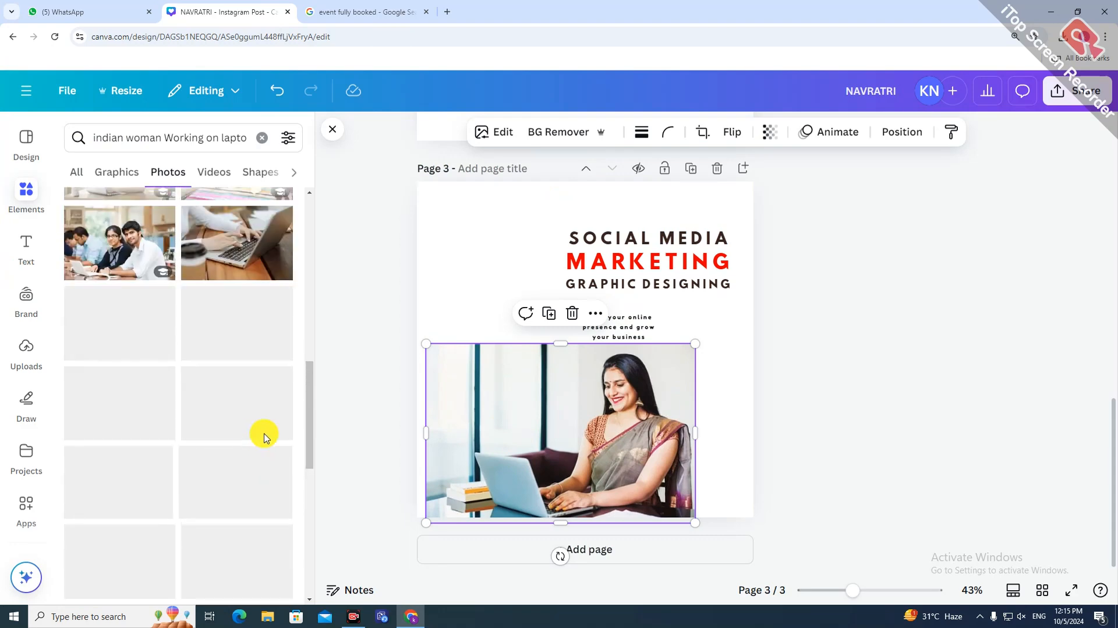
pyautogui.moveTo(309, 389); pyautogui.dragTo(309, 432)
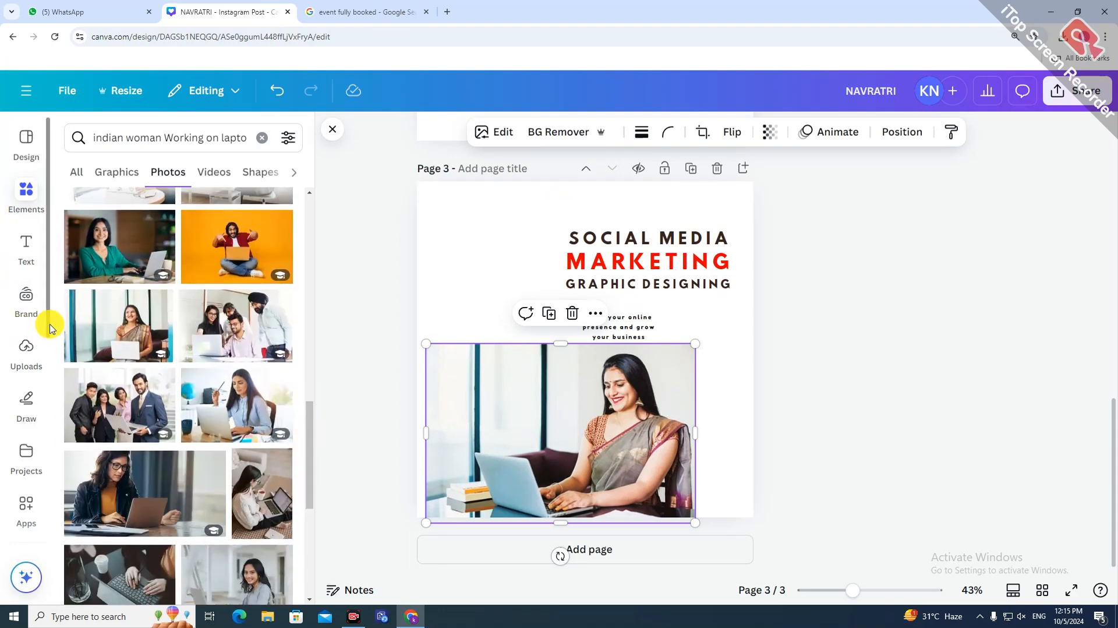
pyautogui.click(165, 349)
pyautogui.click(579, 483)
pyautogui.press('Delete')
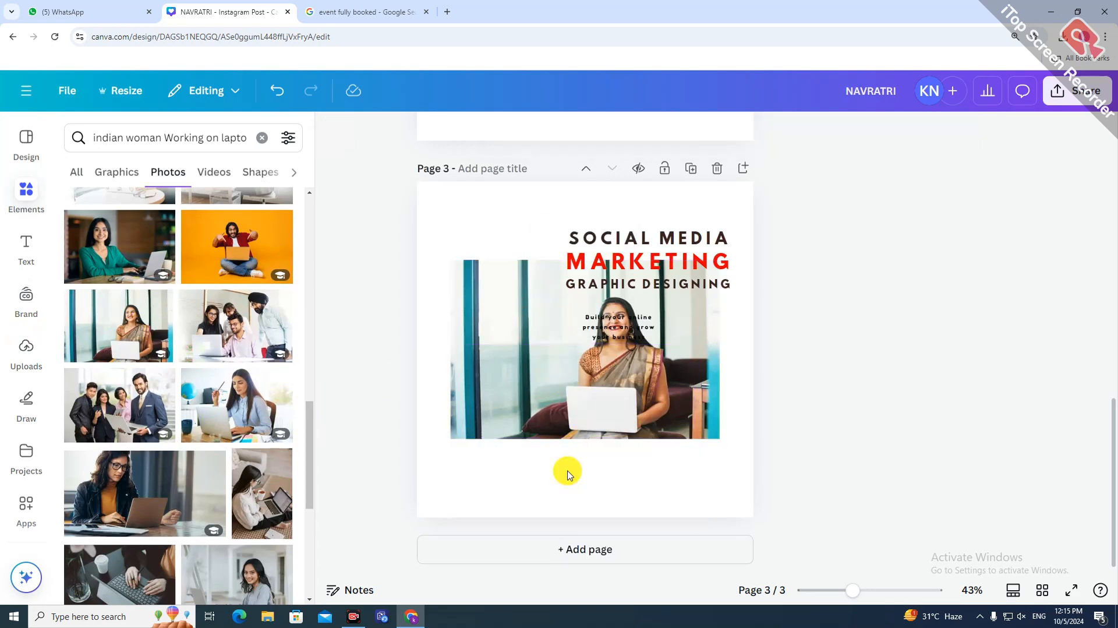
# Step: Flip the woman's photo horizontally and place it in the lower part of page 3
pyautogui.moveTo(562, 382); pyautogui.dragTo(509, 460)
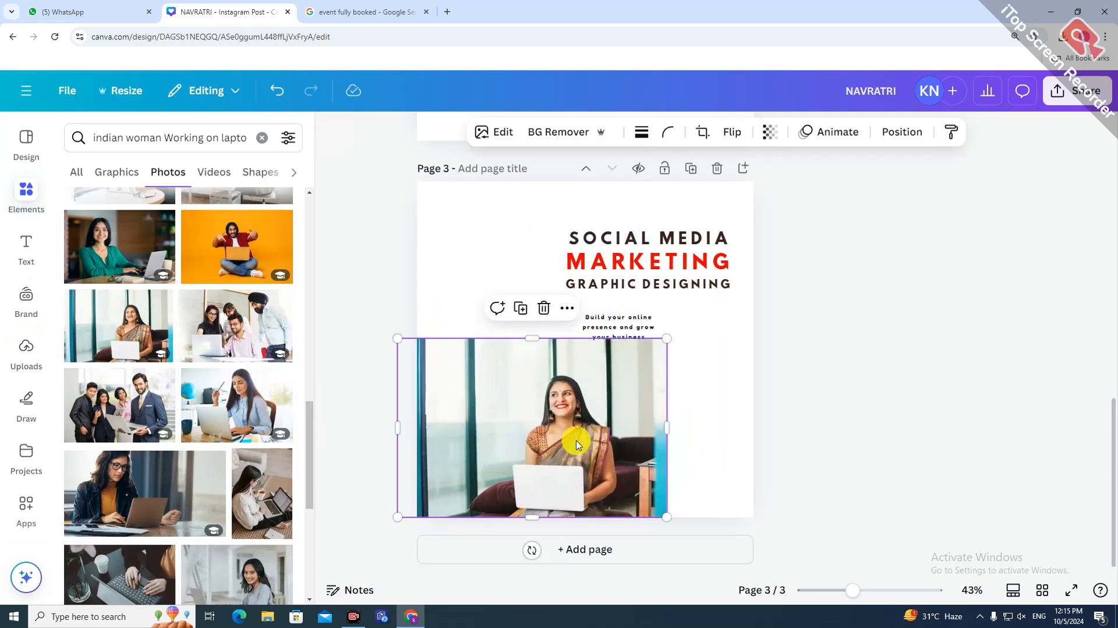
pyautogui.click(745, 138)
pyautogui.click(735, 168)
pyautogui.moveTo(491, 417); pyautogui.dragTo(530, 421)
# Step: Remove the photo's background and enlarge the cut-out woman at the lower left of the page design
pyautogui.click(578, 133)
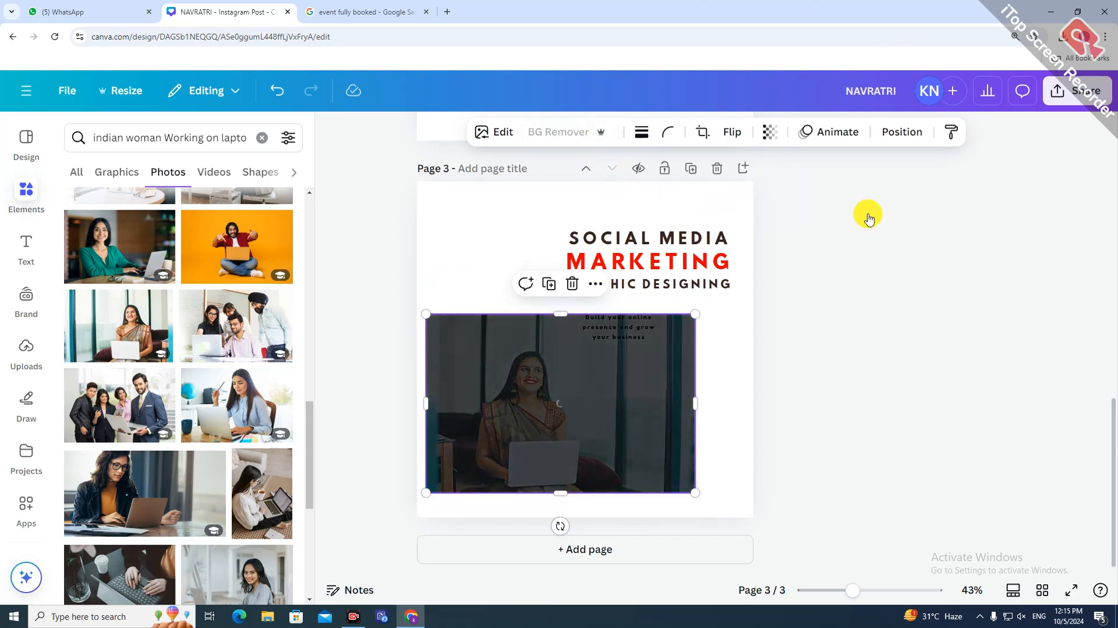
pyautogui.moveTo(692, 316); pyautogui.dragTo(786, 252)
pyautogui.moveTo(512, 474); pyautogui.dragTo(456, 483)
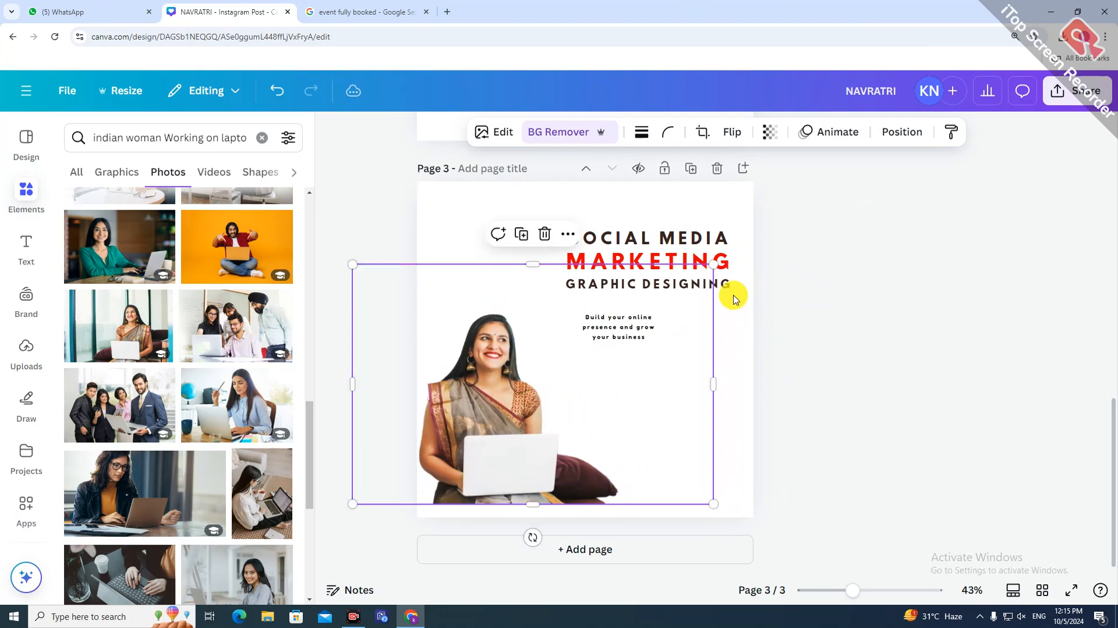
pyautogui.moveTo(714, 266); pyautogui.dragTo(750, 231)
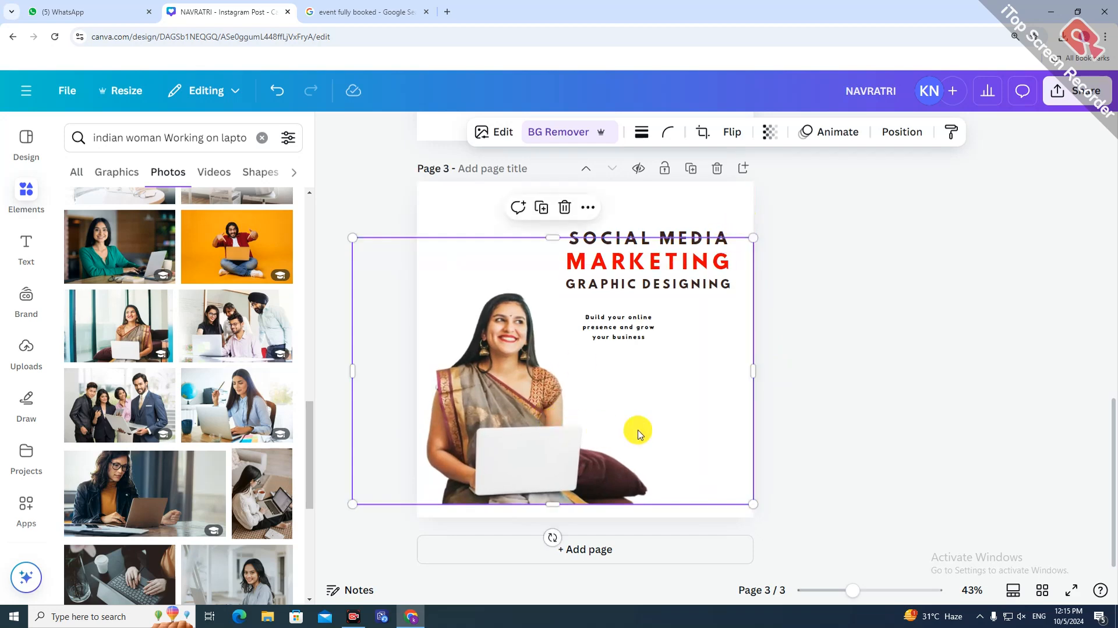
pyautogui.click(840, 423)
pyautogui.click(619, 326)
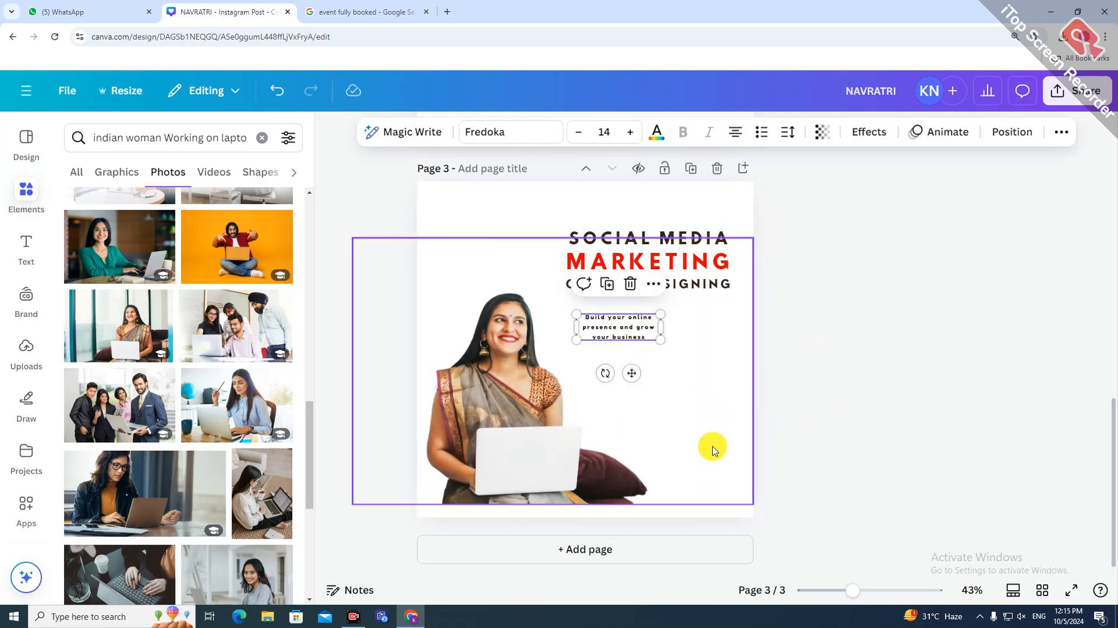
pyautogui.click(716, 457)
pyautogui.click(888, 437)
pyautogui.click(508, 218)
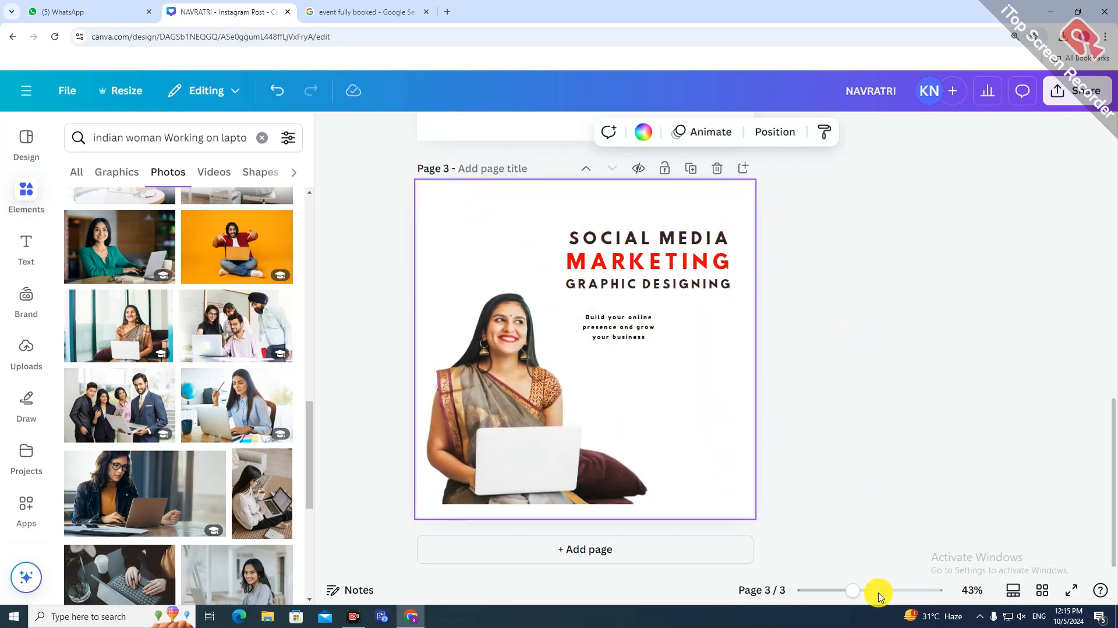
# Step: Search the elements library for "home background" and show all the photo results
pyautogui.scroll(1, 872, 593)
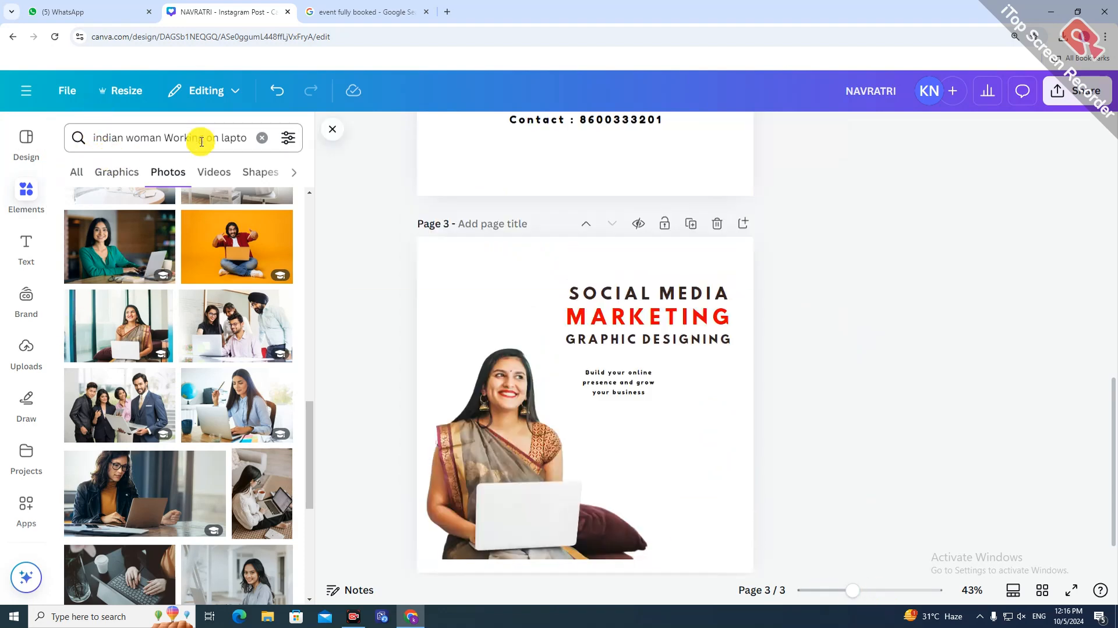
pyautogui.click(260, 140)
pyautogui.click(170, 132)
pyautogui.write('home')
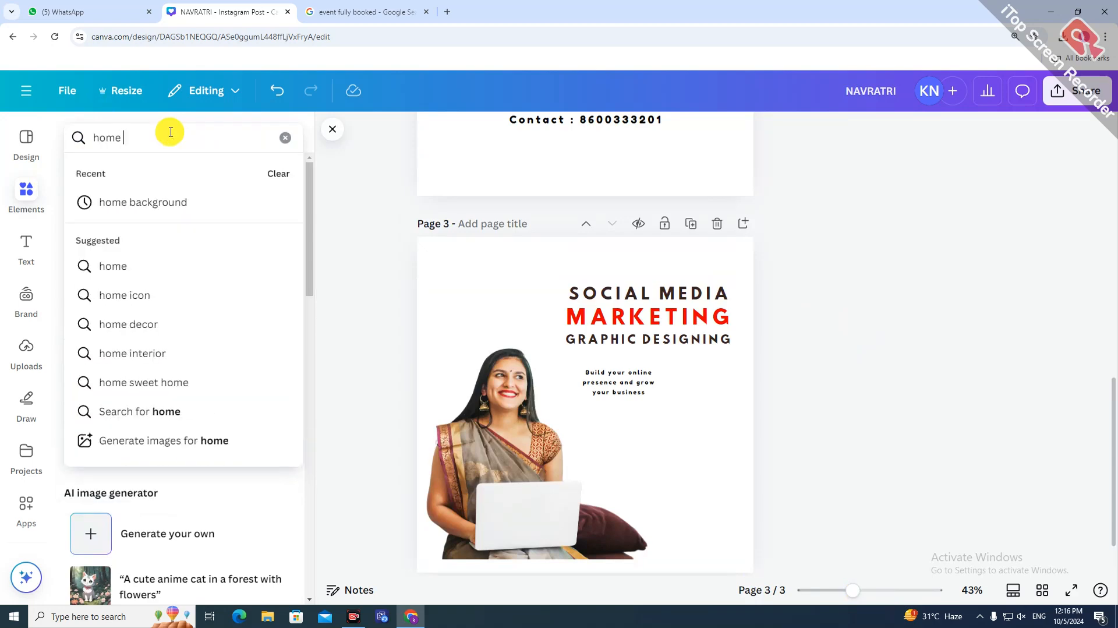
pyautogui.click(219, 207)
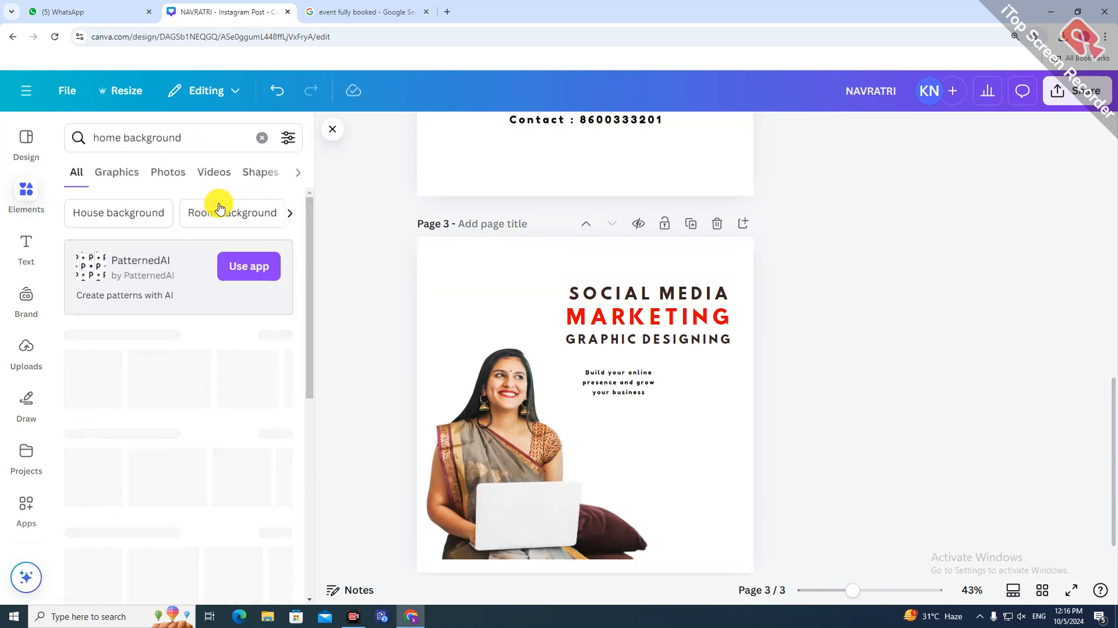
pyautogui.click(277, 336)
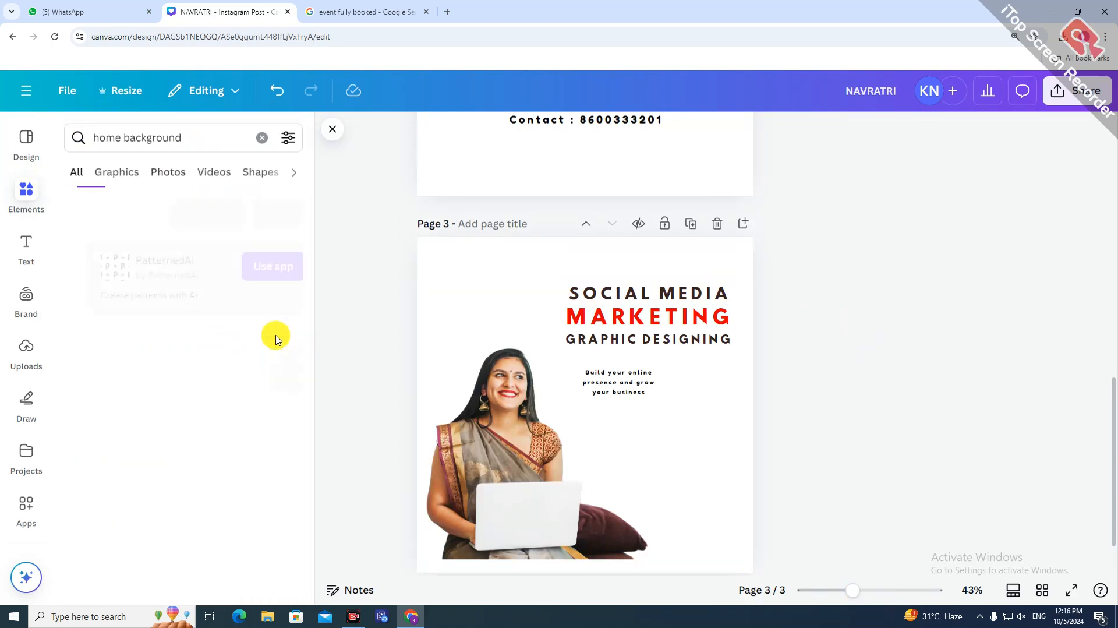
# Step: Insert the blurred white window photo with a wooden tabletop and set it as the page 3 background
pyautogui.scroll(-5, 189, 448)
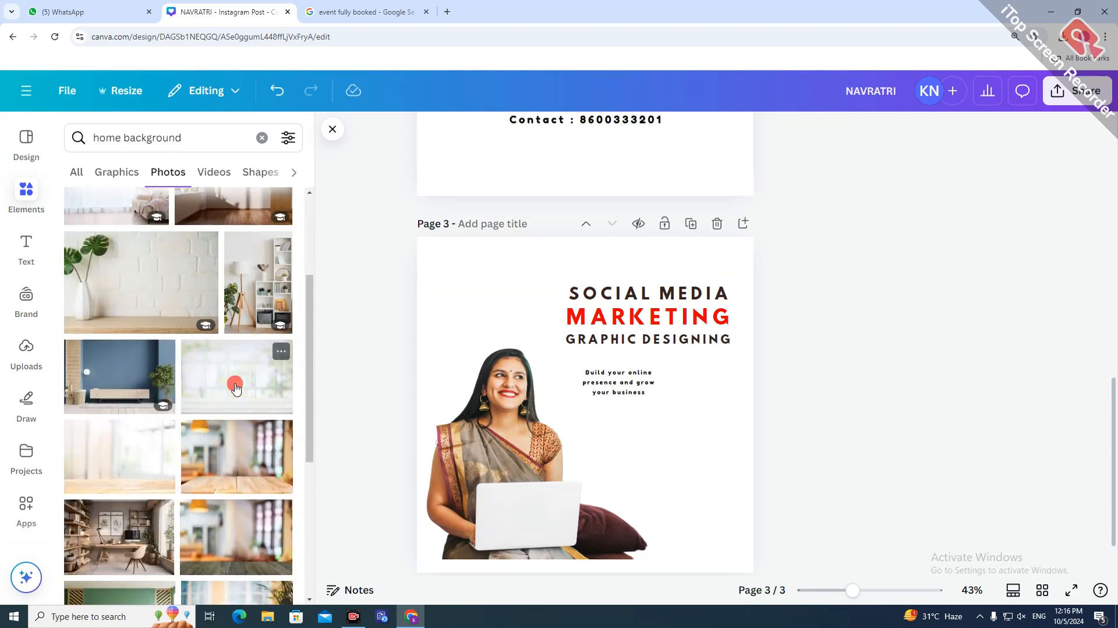
pyautogui.click(236, 387)
pyautogui.click(332, 129)
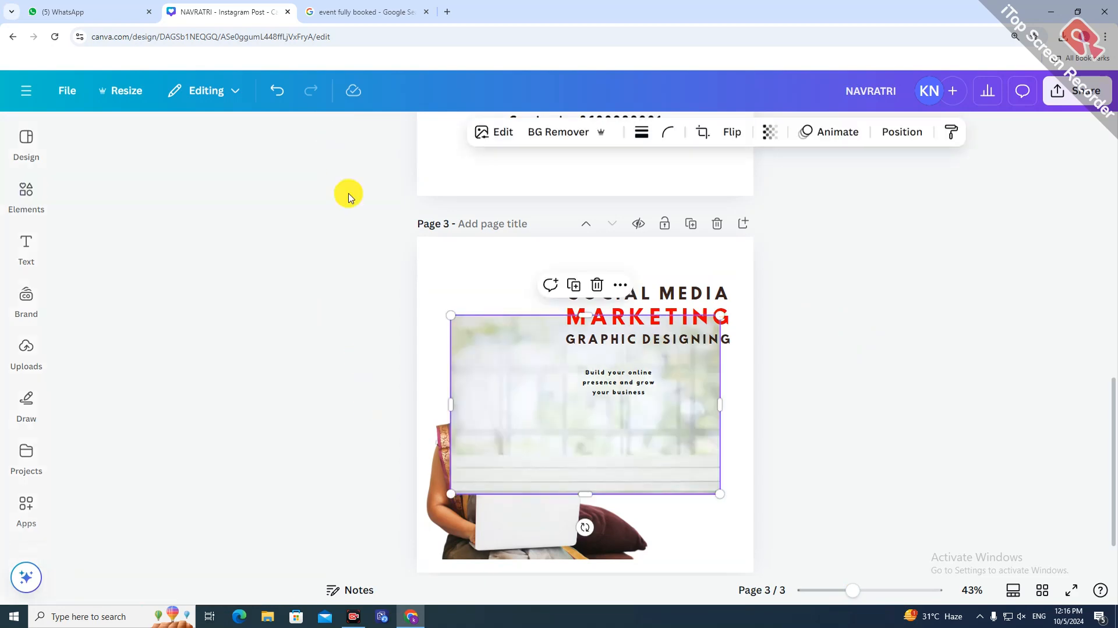
pyautogui.rightClick(552, 427)
pyautogui.click(638, 520)
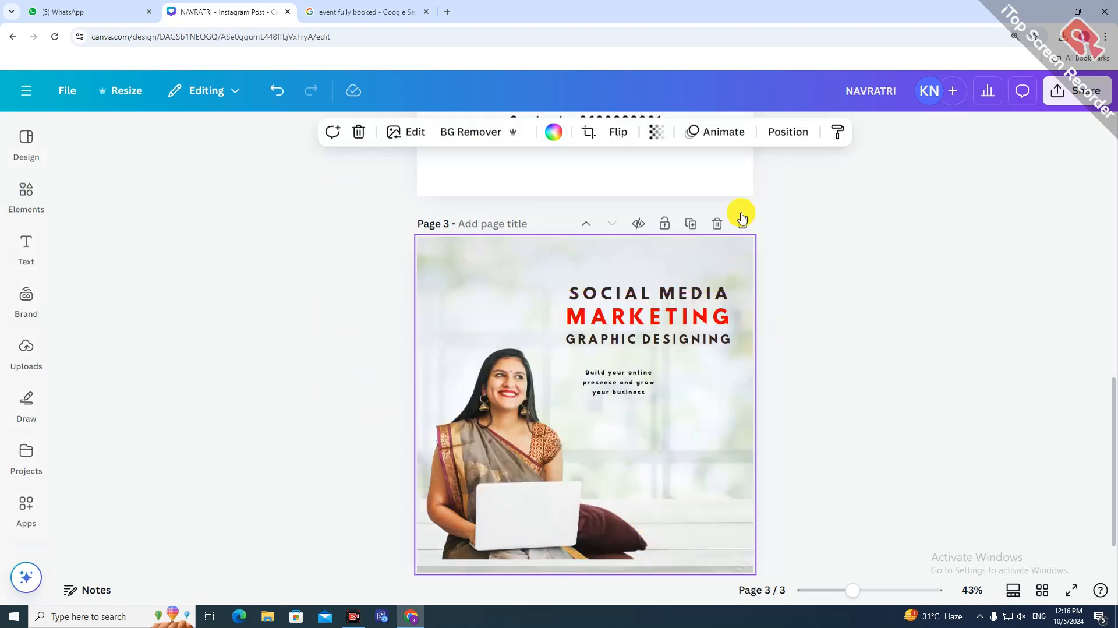
# Step: Set the background photo's transparency to 40 and the colour behind it to light grey from the document colours
pyautogui.click(656, 131)
pyautogui.moveTo(688, 191); pyautogui.dragTo(626, 193)
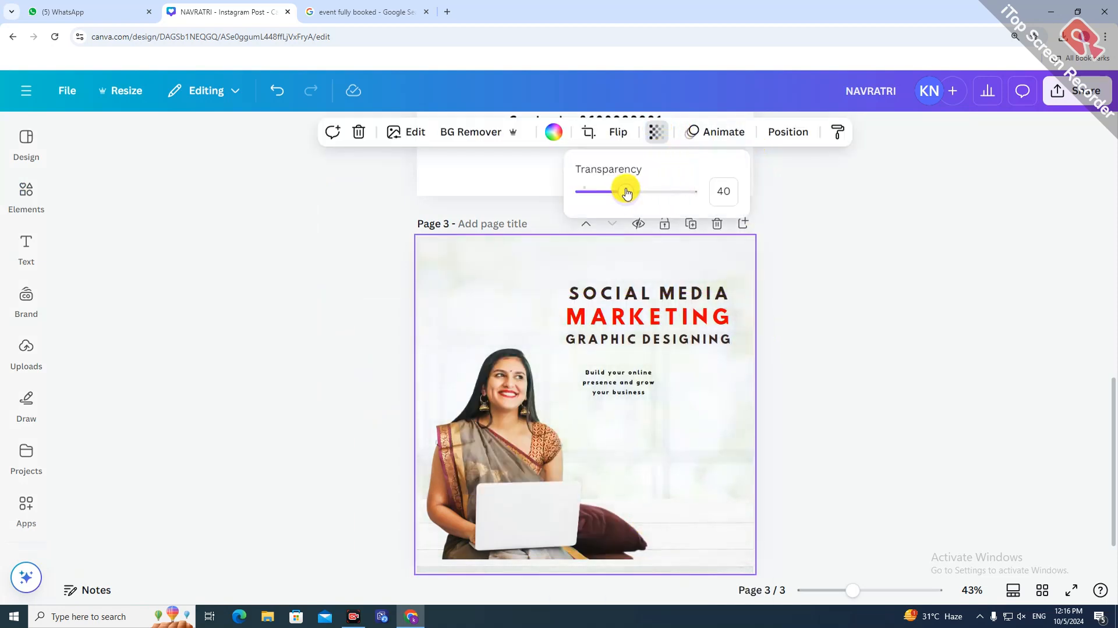
pyautogui.click(554, 130)
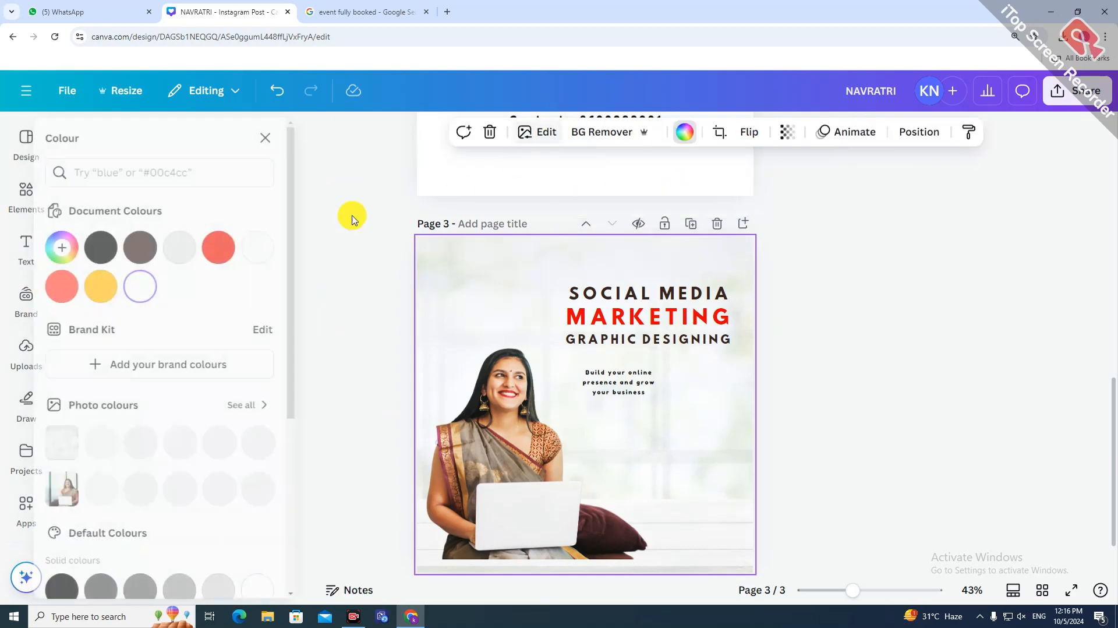
pyautogui.click(216, 253)
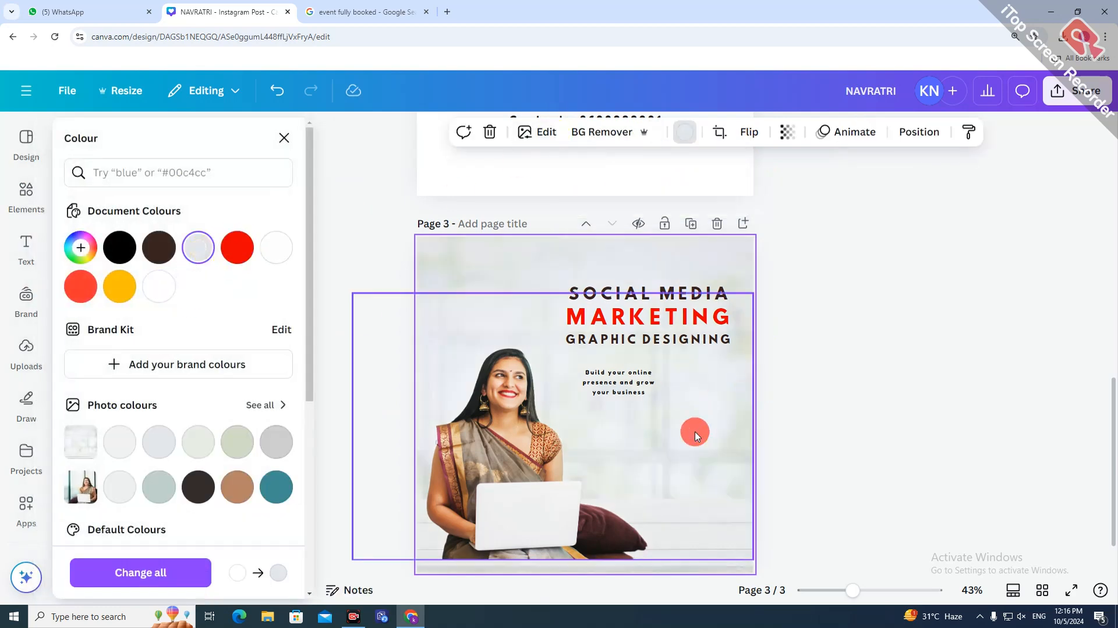
# Step: Enlarge the cut-out woman slightly and move her to the left edge of the page 3 design
pyautogui.click(851, 353)
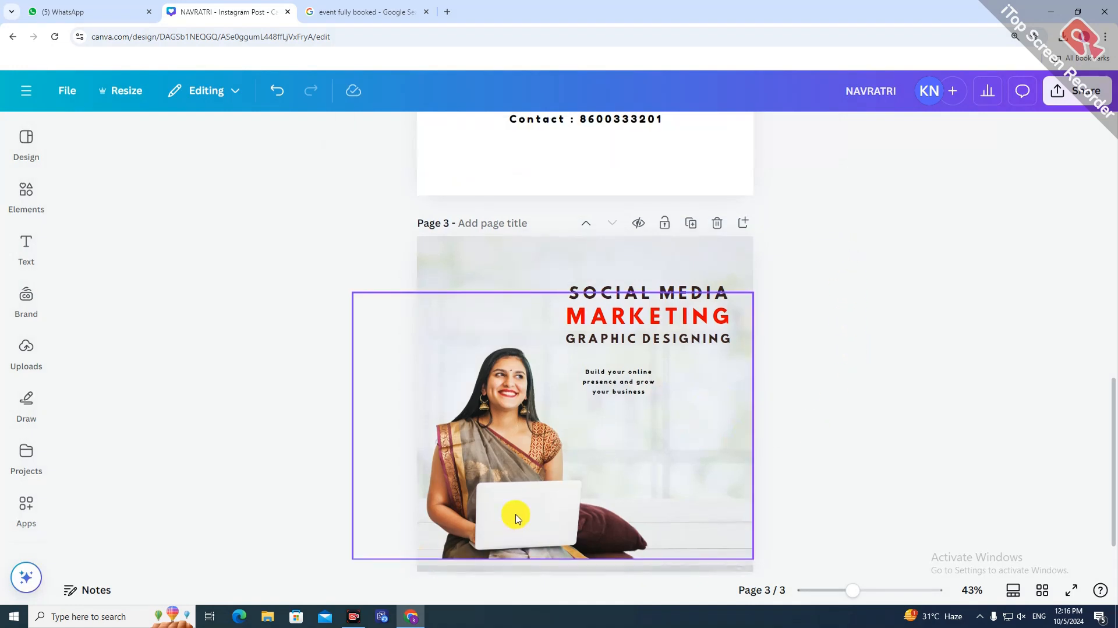
pyautogui.scroll(-1, 512, 516)
pyautogui.click(488, 255)
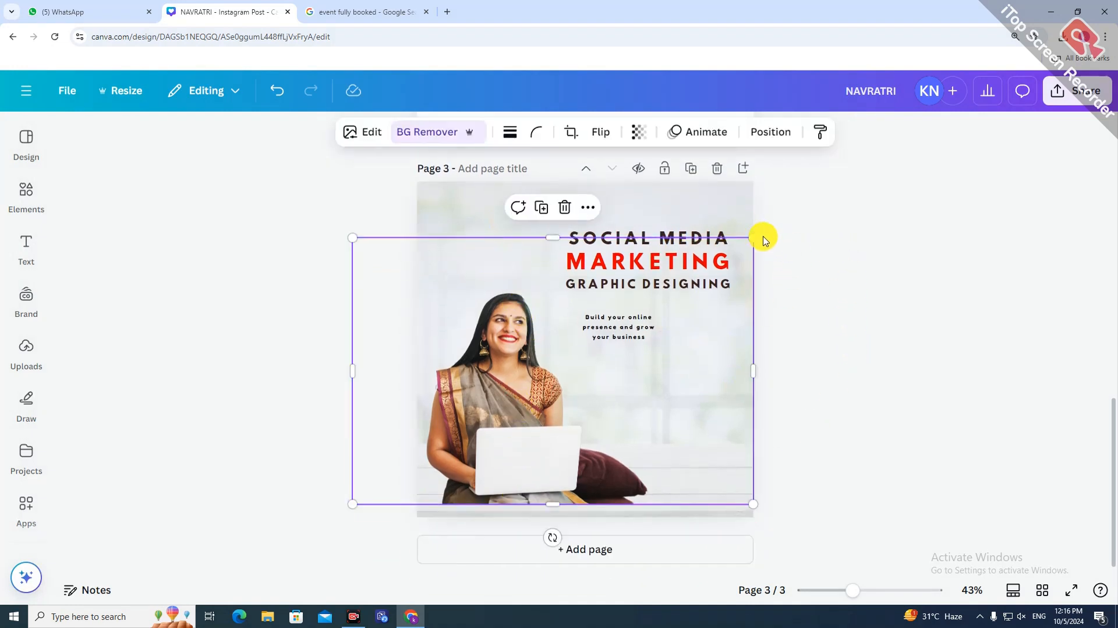
pyautogui.moveTo(760, 213); pyautogui.dragTo(778, 200)
pyautogui.moveTo(493, 454); pyautogui.dragTo(468, 455)
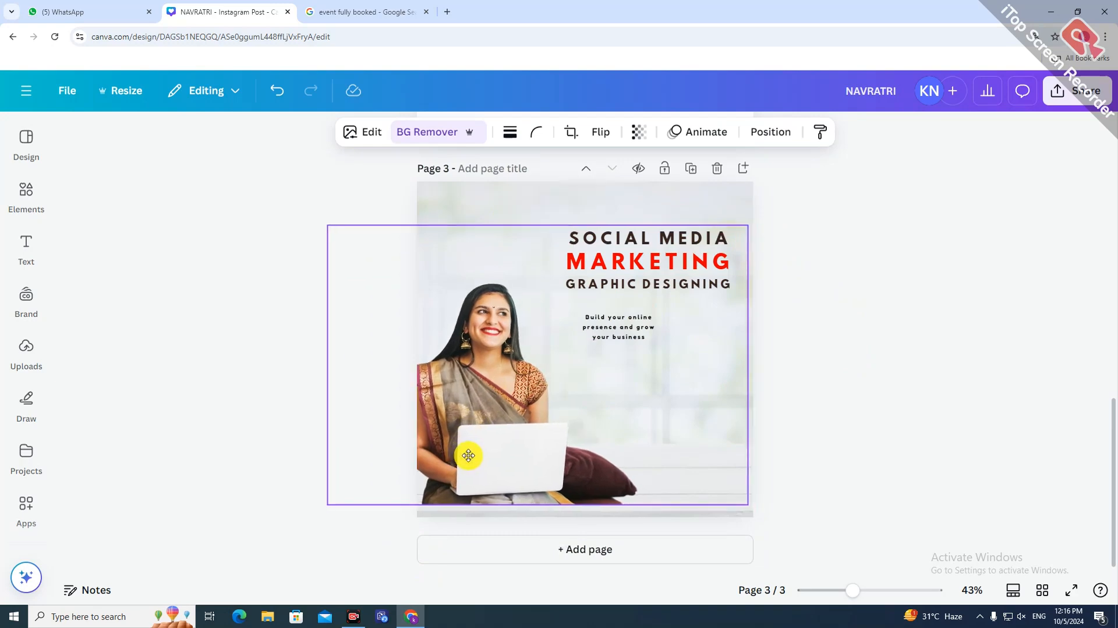
pyautogui.click(781, 458)
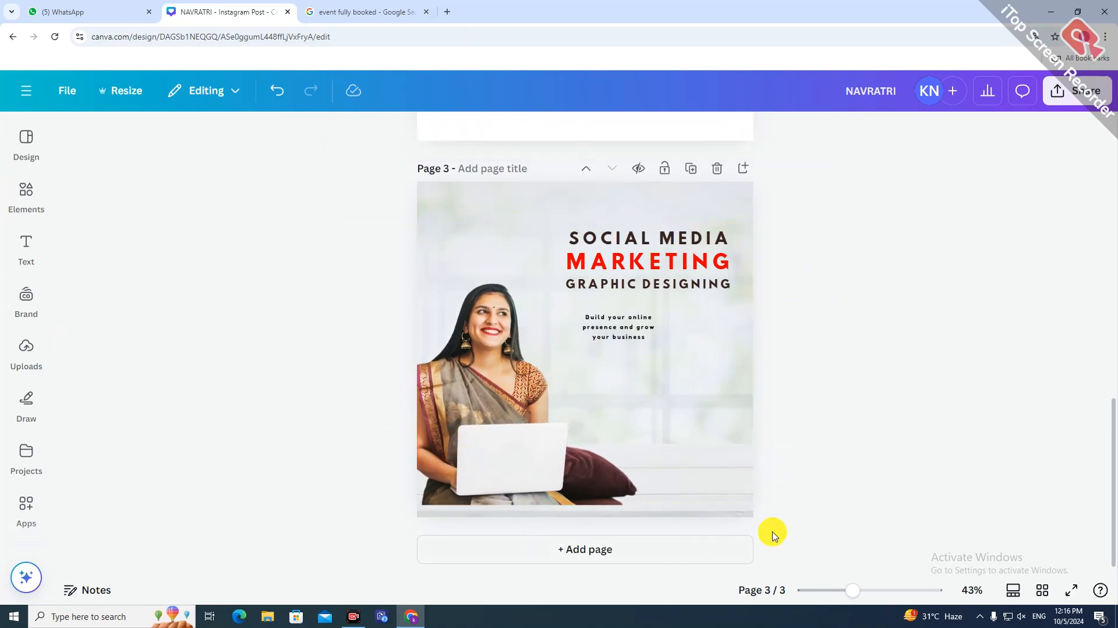
pyautogui.click(480, 389)
pyautogui.click(890, 438)
# Step: Review the page 2 text for the service lines, the Navratri special offer and the 50% off line still missing from page 3
pyautogui.scroll(6, 623, 449)
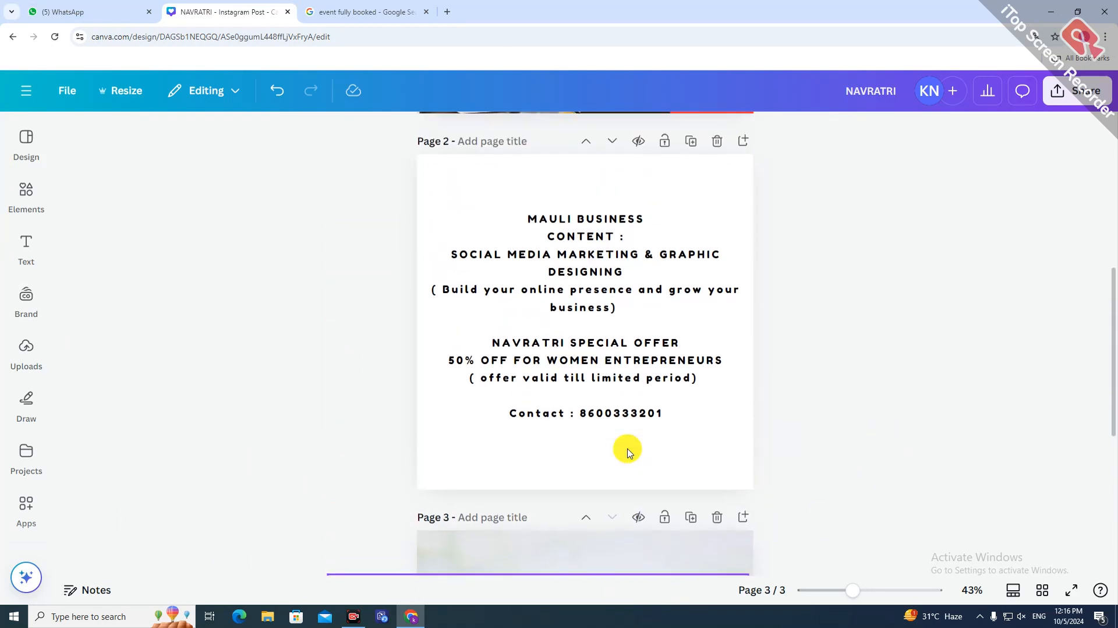
pyautogui.click(523, 281)
pyautogui.click(453, 253)
pyautogui.moveTo(452, 252); pyautogui.dragTo(638, 317)
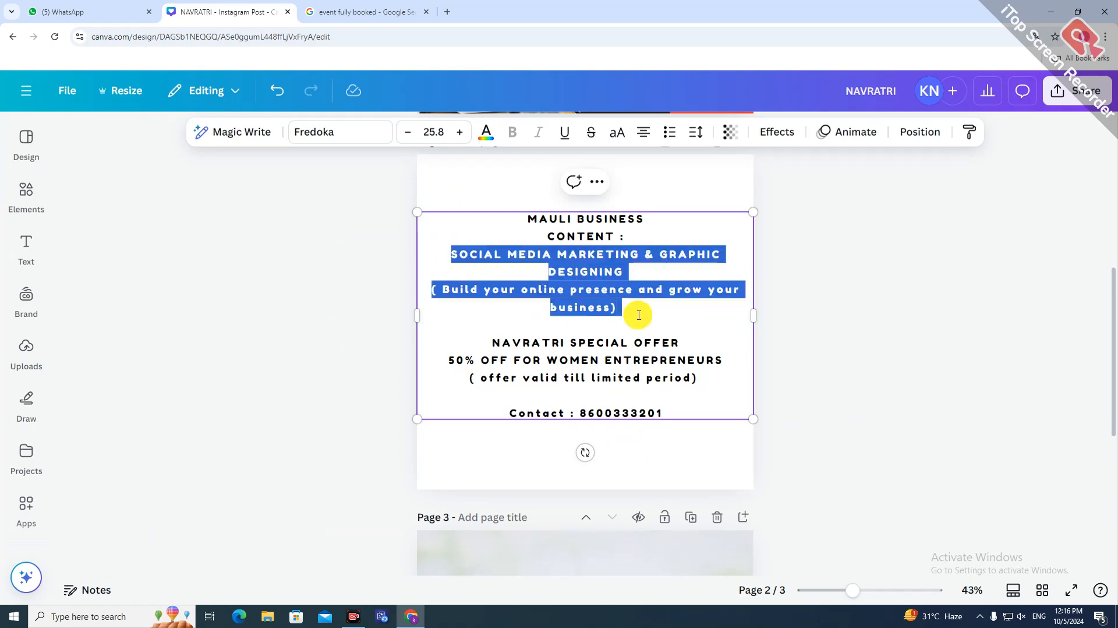
pyautogui.scroll(-2, 606, 457)
pyautogui.click(550, 248)
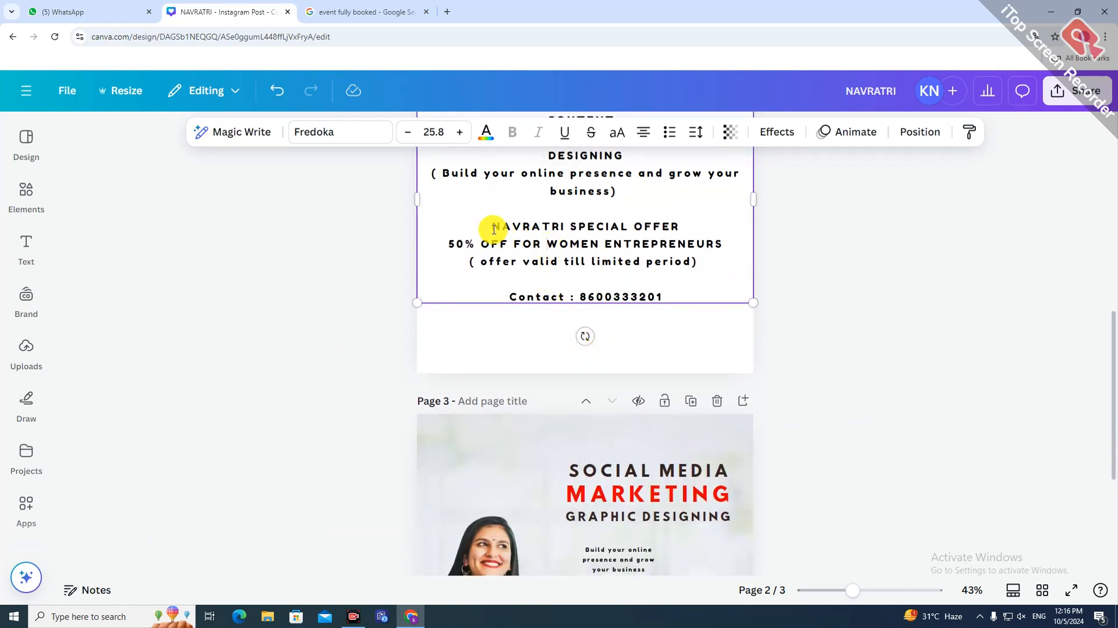
pyautogui.moveTo(493, 229); pyautogui.dragTo(655, 222)
pyautogui.click(489, 256)
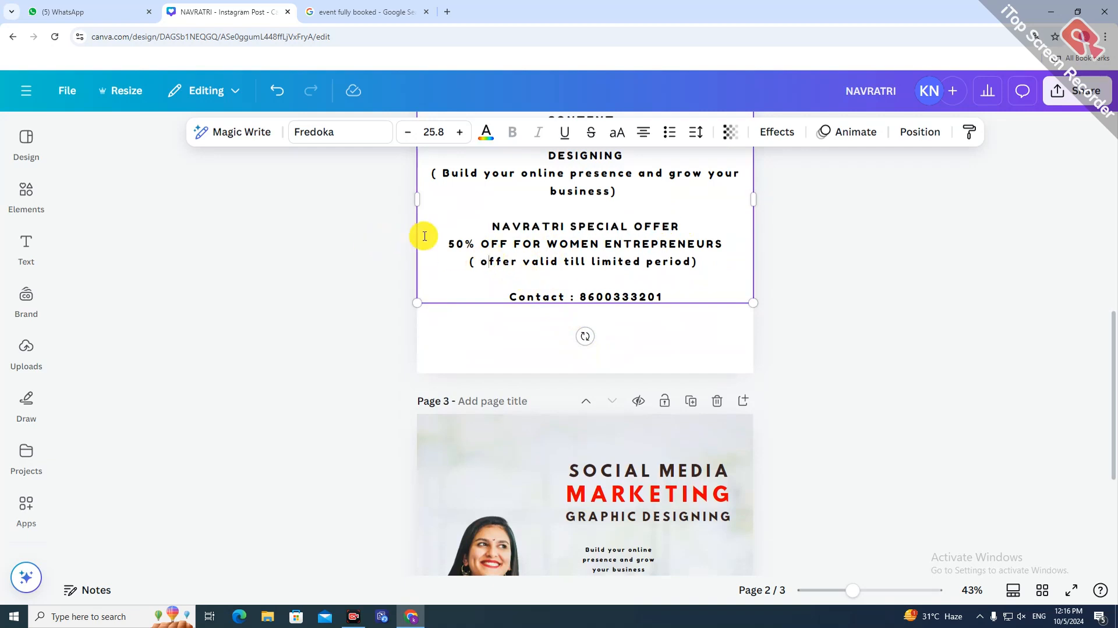
pyautogui.moveTo(448, 241); pyautogui.dragTo(723, 237)
pyautogui.click(716, 277)
pyautogui.scroll(-4, 679, 406)
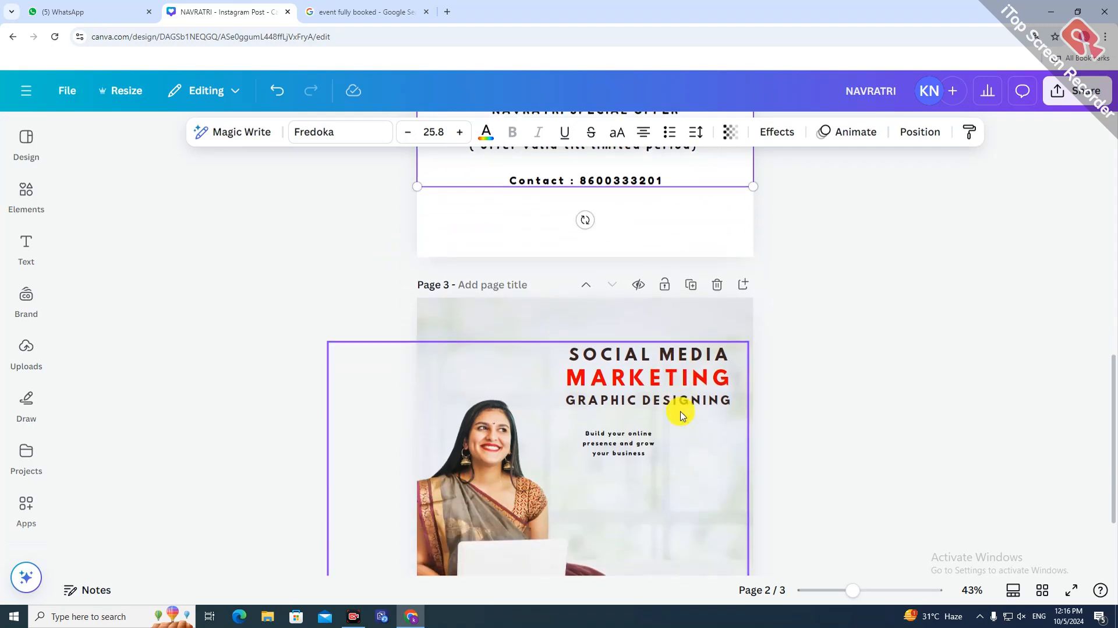
# Step: Search the elements library for "50 5 off"
pyautogui.click(691, 411)
pyautogui.click(26, 195)
pyautogui.click(150, 138)
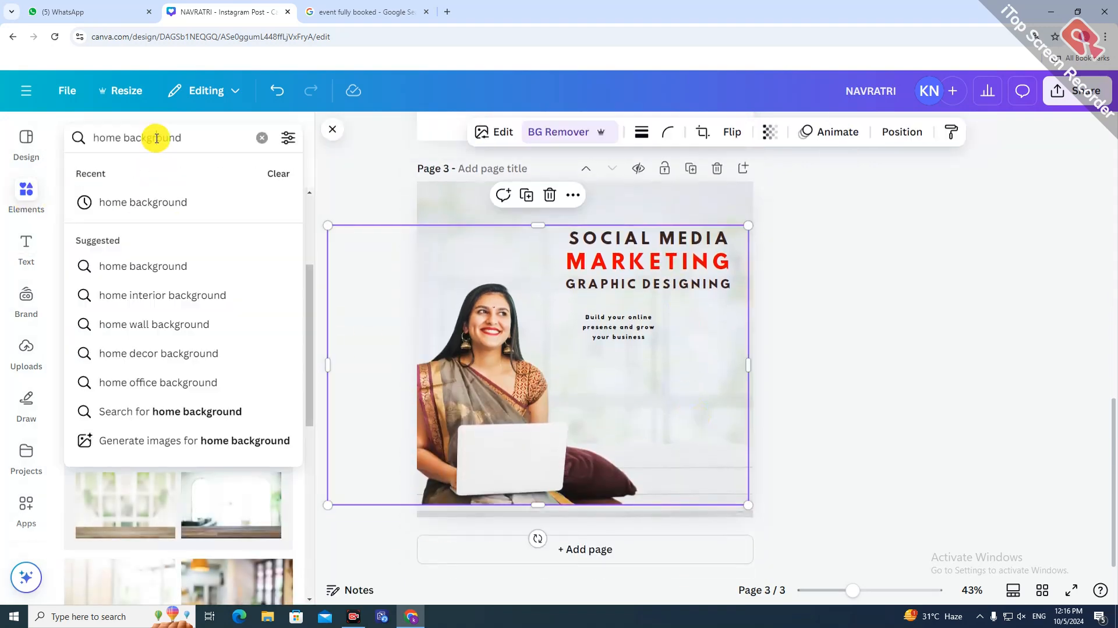
pyautogui.write('50')
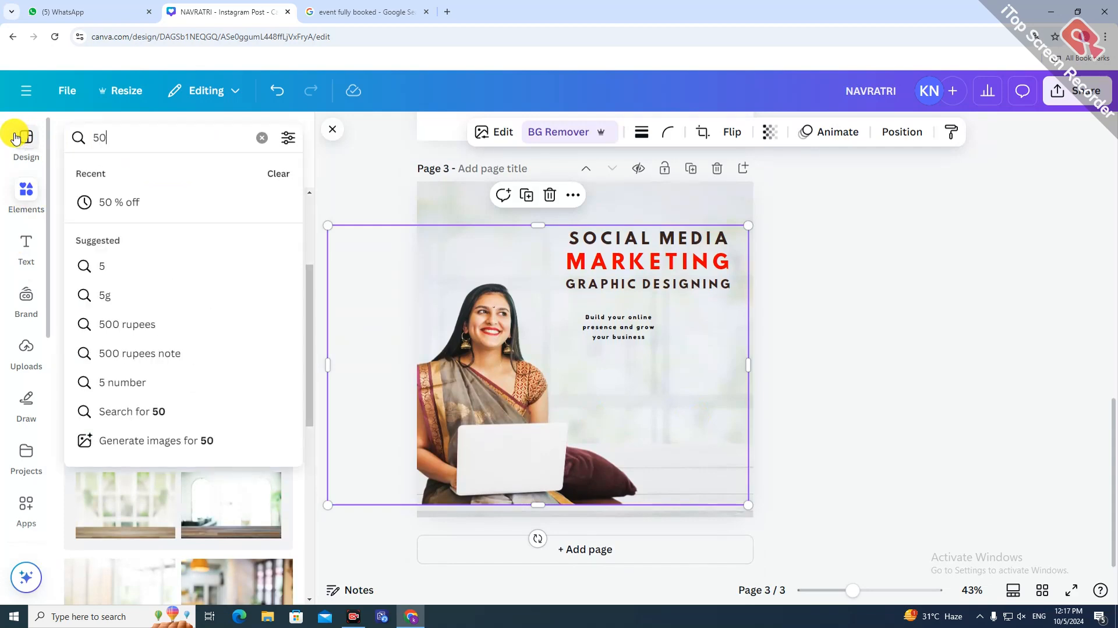
pyautogui.write(' 5')
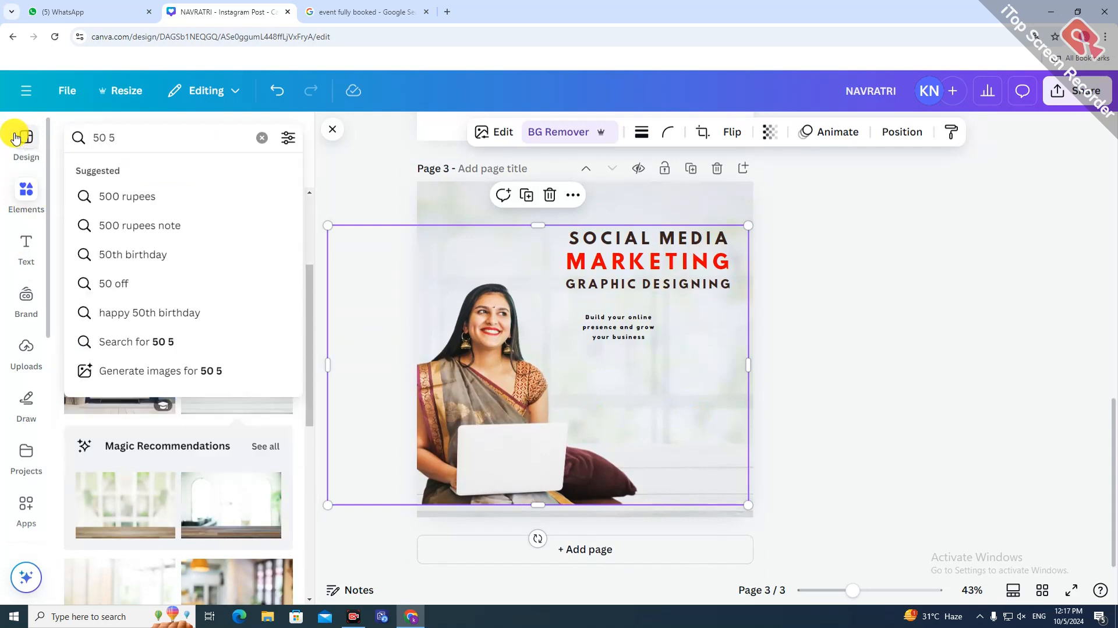
pyautogui.write(' off')
pyautogui.press('Return')
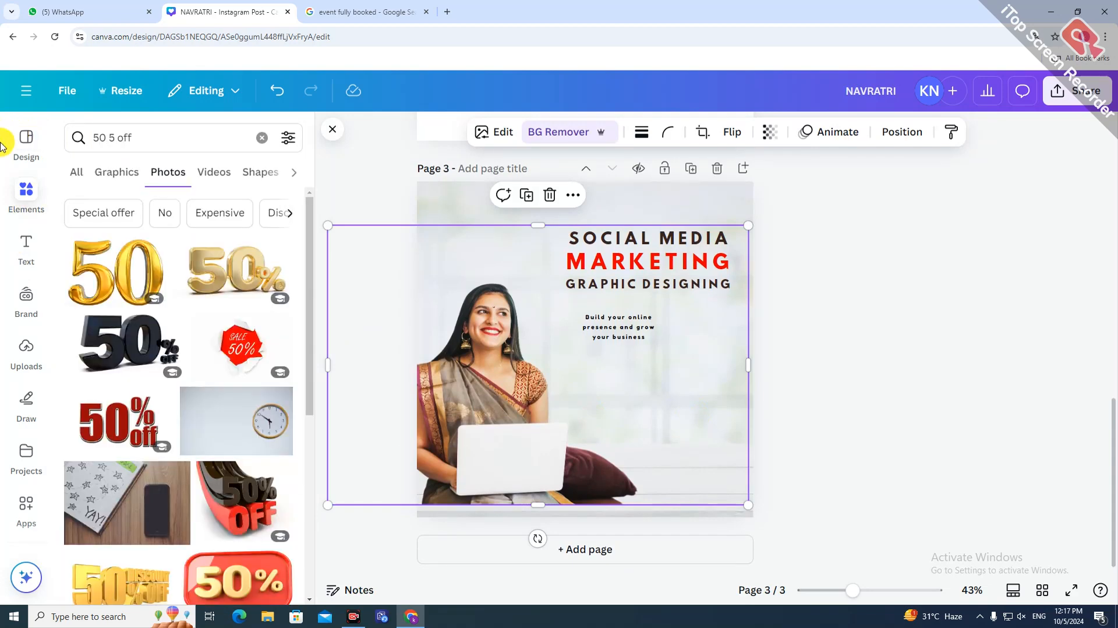
# Step: Show the graphics results and place the red 3D 50% OFF graphic below the tagline on page 3
pyautogui.scroll(-3, 266, 362)
pyautogui.click(120, 172)
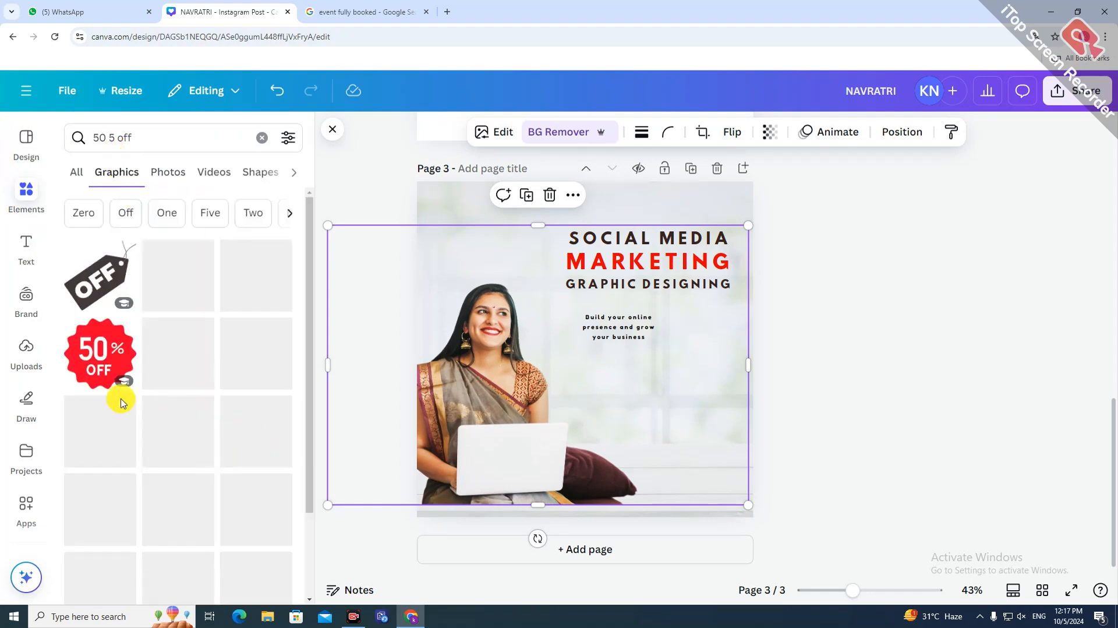
pyautogui.click(256, 274)
pyautogui.moveTo(600, 382); pyautogui.dragTo(664, 395)
# Step: Copy "FOR WOMEN ENTREPRENEURS" from the page 2 text to page 3 and place it below the 50% OFF graphic at size 23.6
pyautogui.scroll(5, 628, 424)
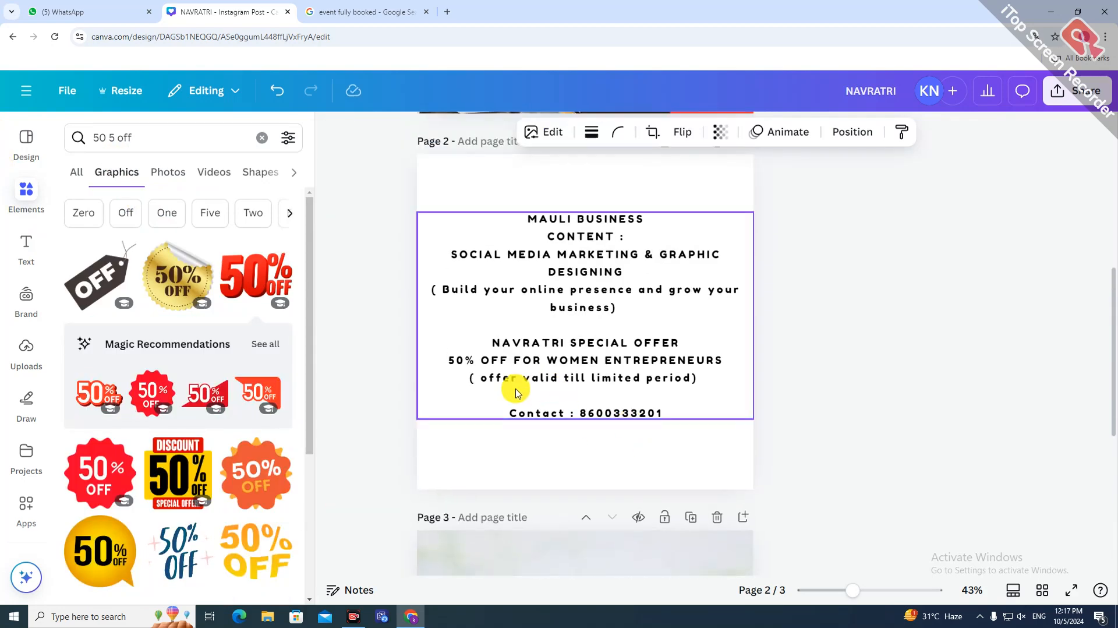
pyautogui.doubleClick(594, 364)
pyautogui.click(517, 362)
pyautogui.moveTo(526, 362); pyautogui.dragTo(717, 362)
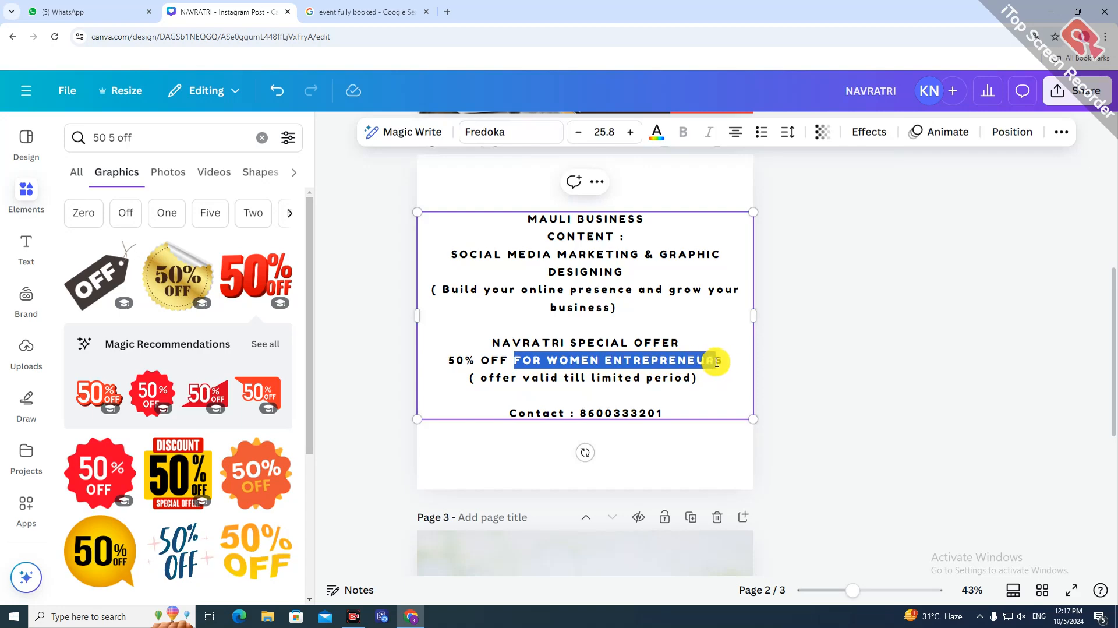
pyautogui.scroll(-5, 699, 394)
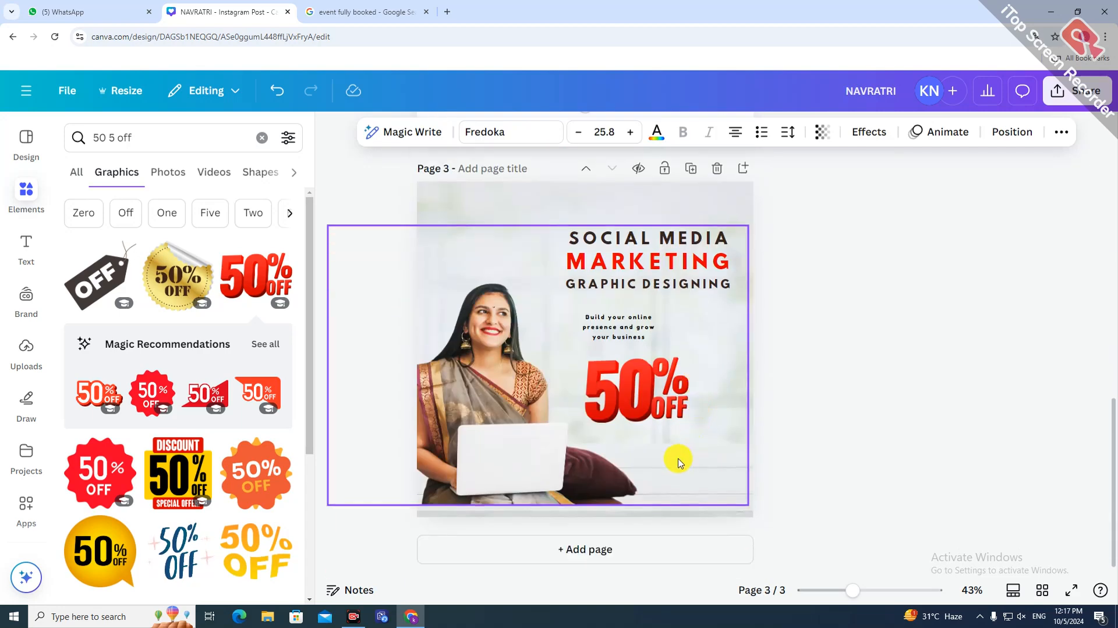
pyautogui.write('FOR WOMEN ENTREPRENEURS')
pyautogui.moveTo(595, 391); pyautogui.dragTo(690, 481)
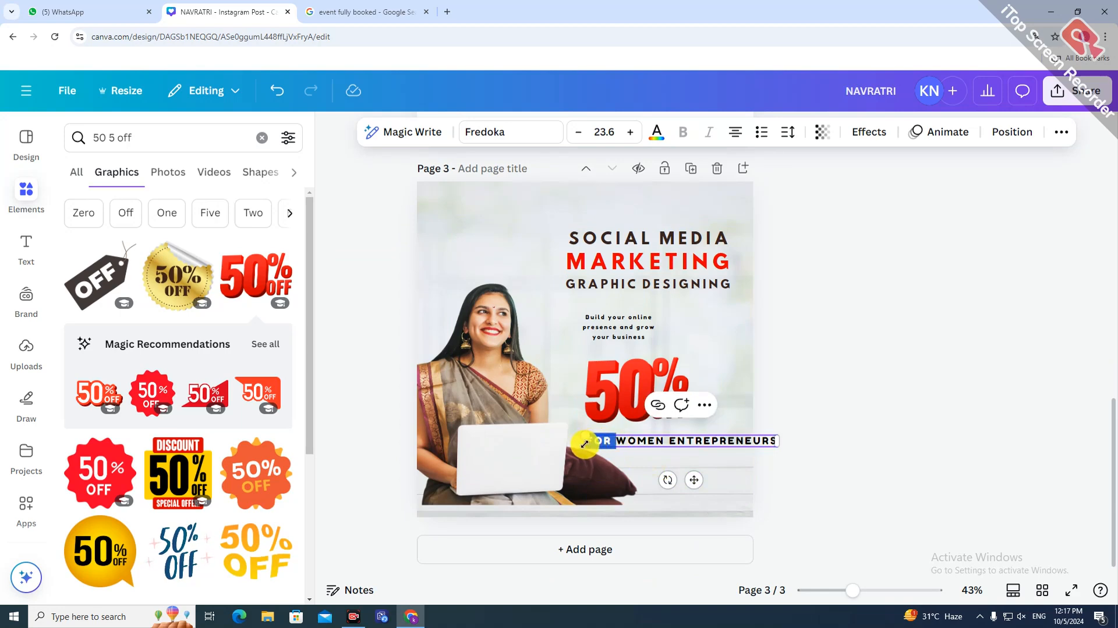
# Step: Split "FOR" into its own text beside the 50% OFF graphic and align "WOMEN ENTREPRENEURS" beneath it
pyautogui.press('BackSpace')
pyautogui.click(728, 396)
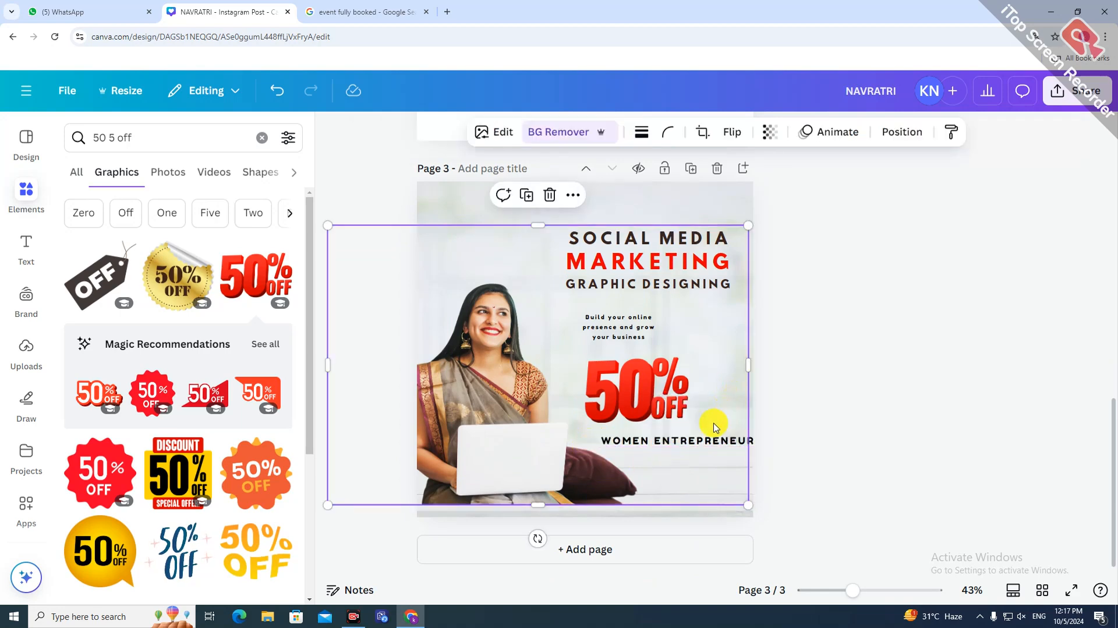
pyautogui.write('FOR')
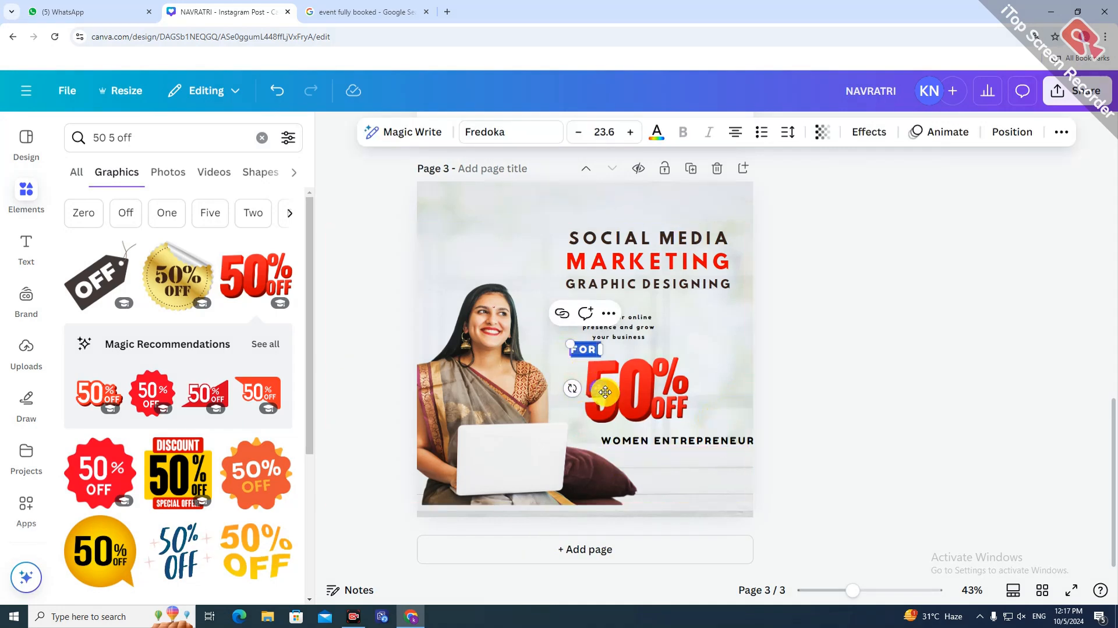
pyautogui.moveTo(605, 392); pyautogui.dragTo(677, 440)
pyautogui.click(693, 456)
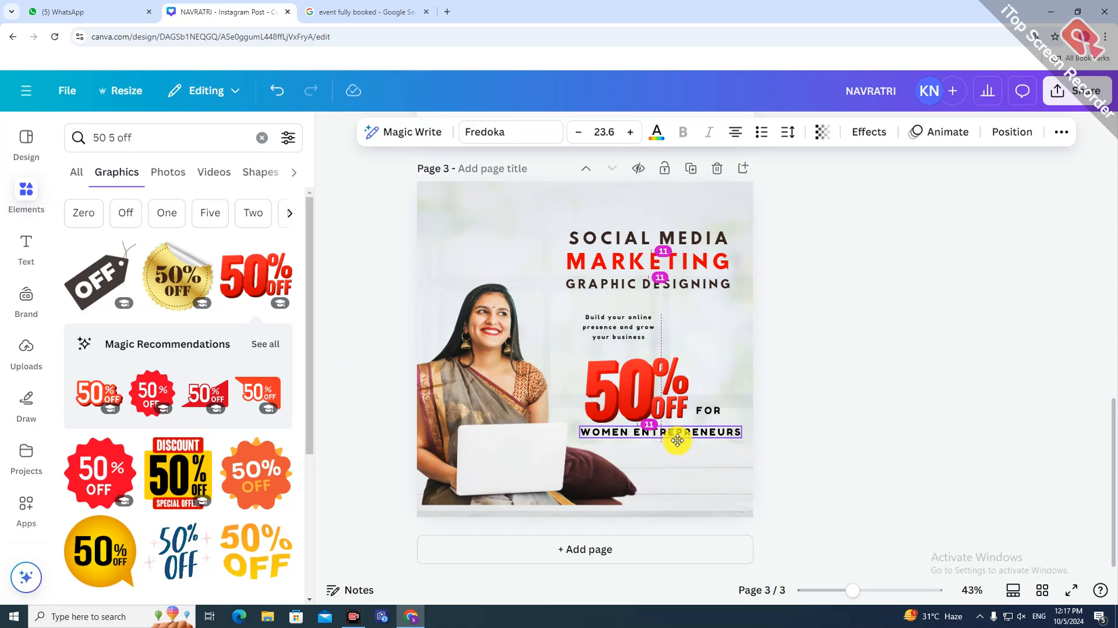
pyautogui.click(844, 466)
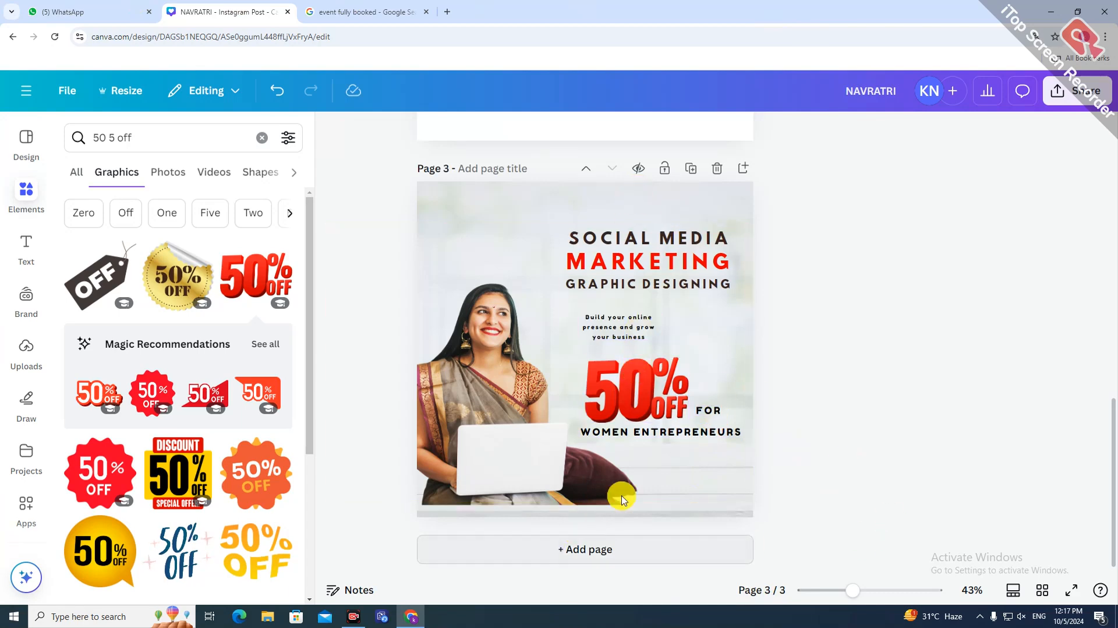
# Step: Search the graphics for "limited offer" and place the red stopwatch banner below "WOMEN ENTREPRENEURS" at the page's right edge
pyautogui.click(697, 474)
pyautogui.click(154, 140)
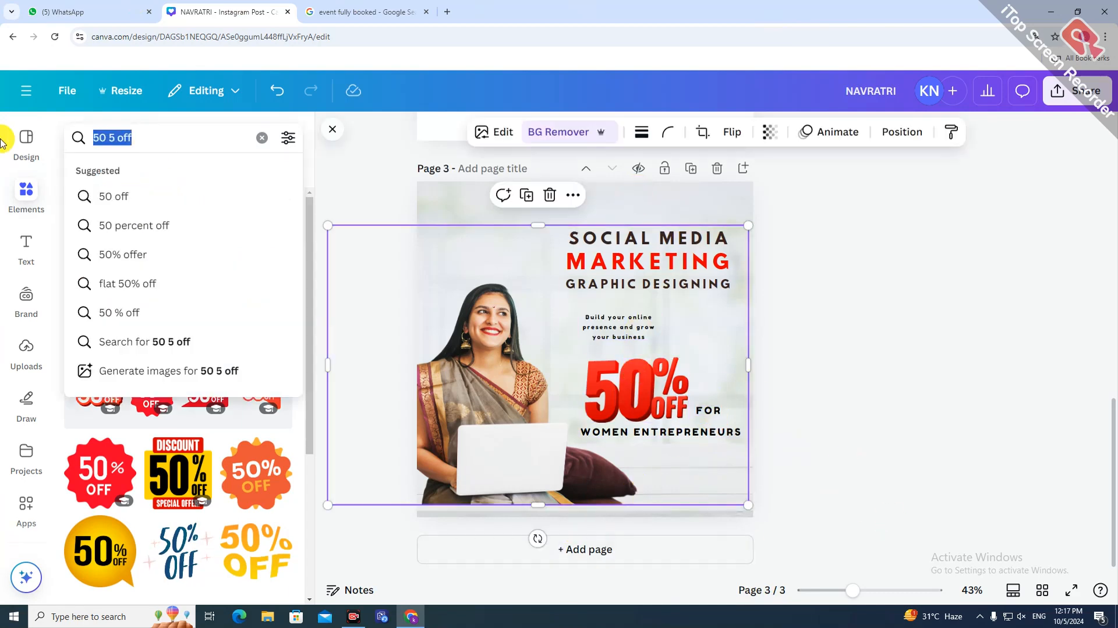
pyautogui.write('limited')
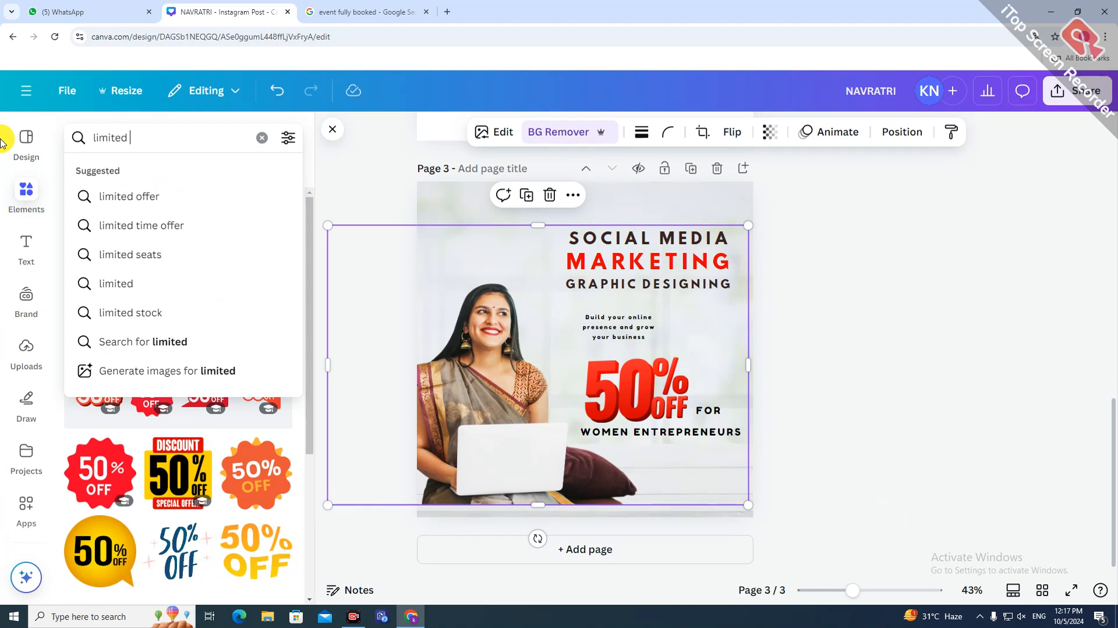
pyautogui.write(' offer')
pyautogui.press('Return')
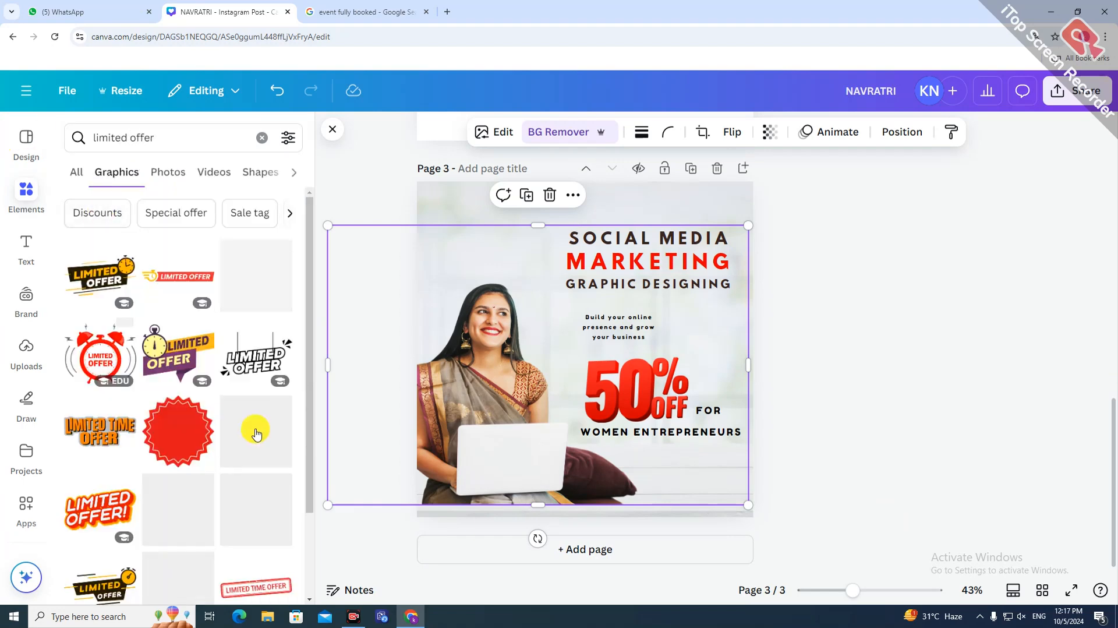
pyautogui.click(178, 276)
pyautogui.moveTo(605, 353); pyautogui.dragTo(679, 471)
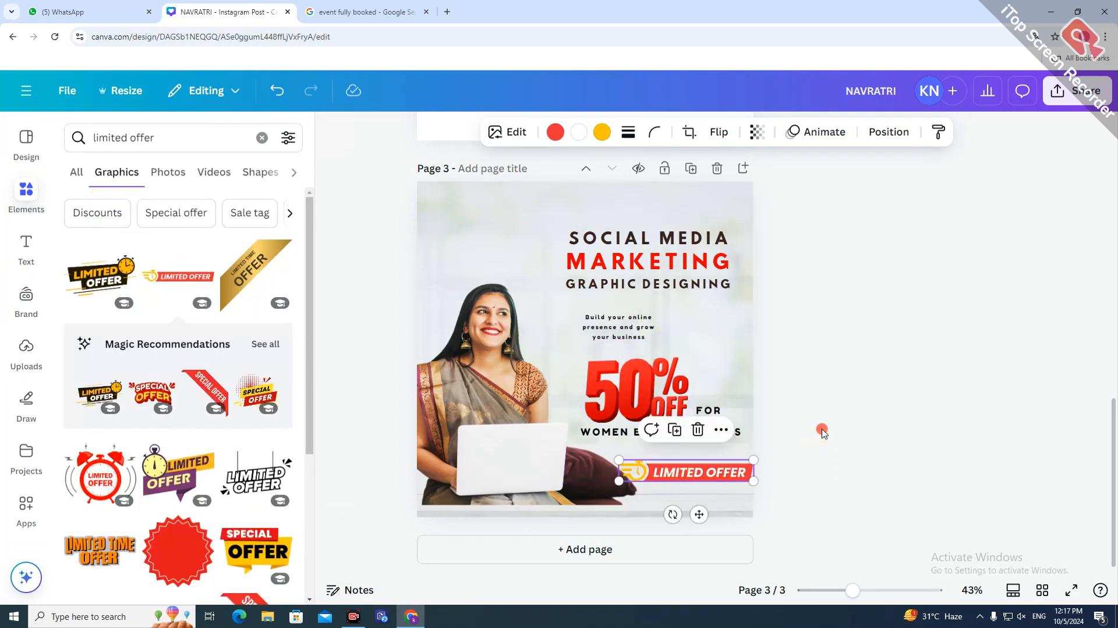
# Step: Change the yellow stopwatch on the limited offer banner to black from the document colours
pyautogui.click(593, 139)
pyautogui.click(118, 247)
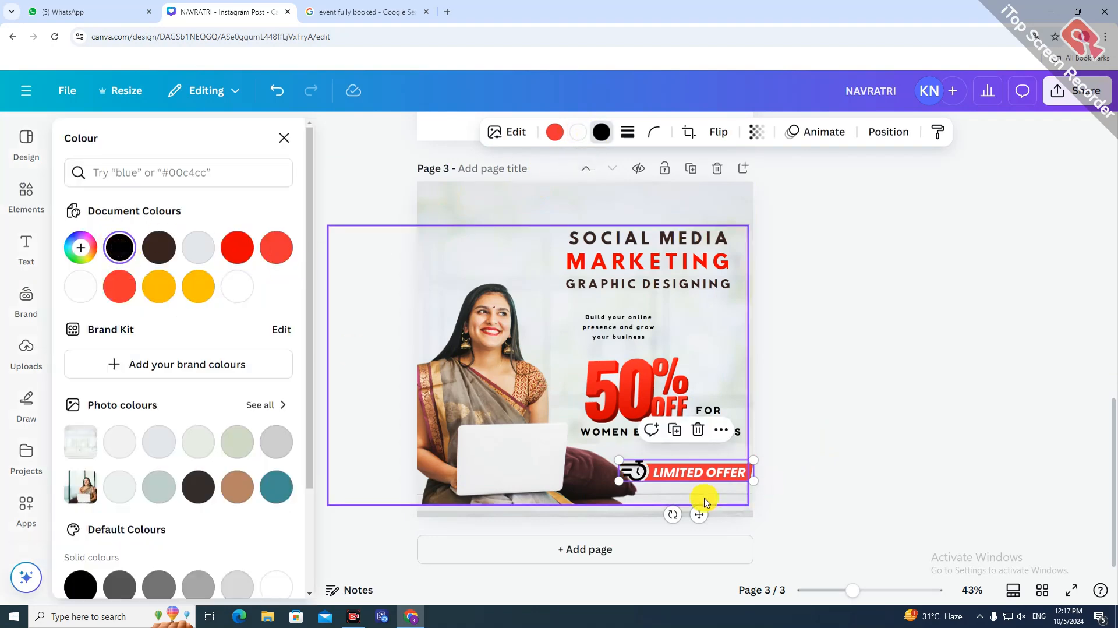
pyautogui.click(830, 511)
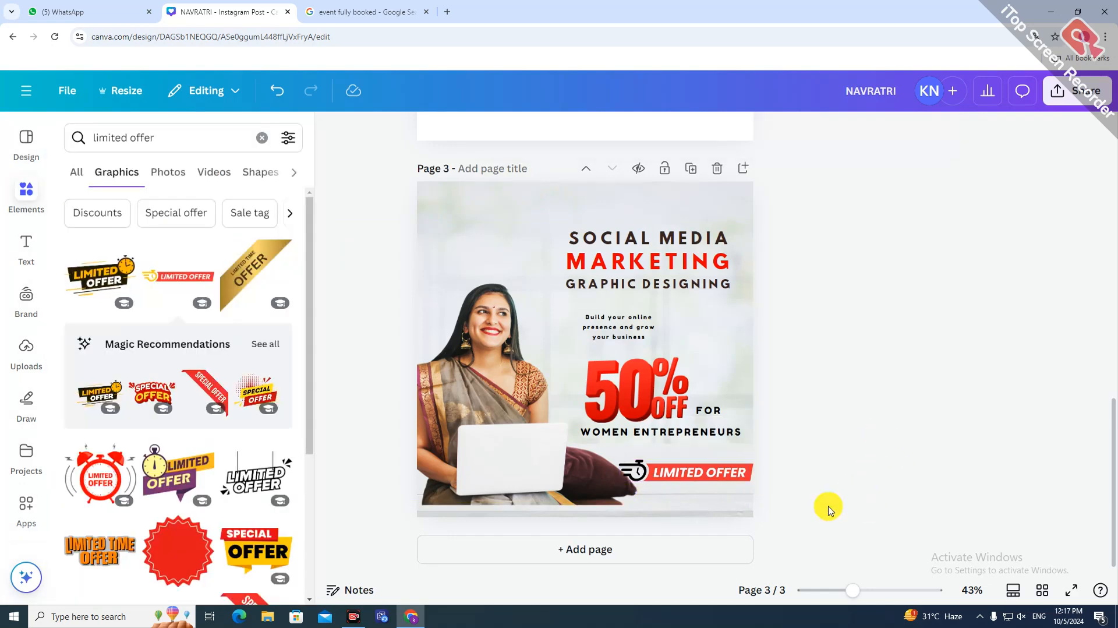
# Step: Search the graphics for "navratri" and place the red ornamental circle frame above the woman's head
pyautogui.click(878, 592)
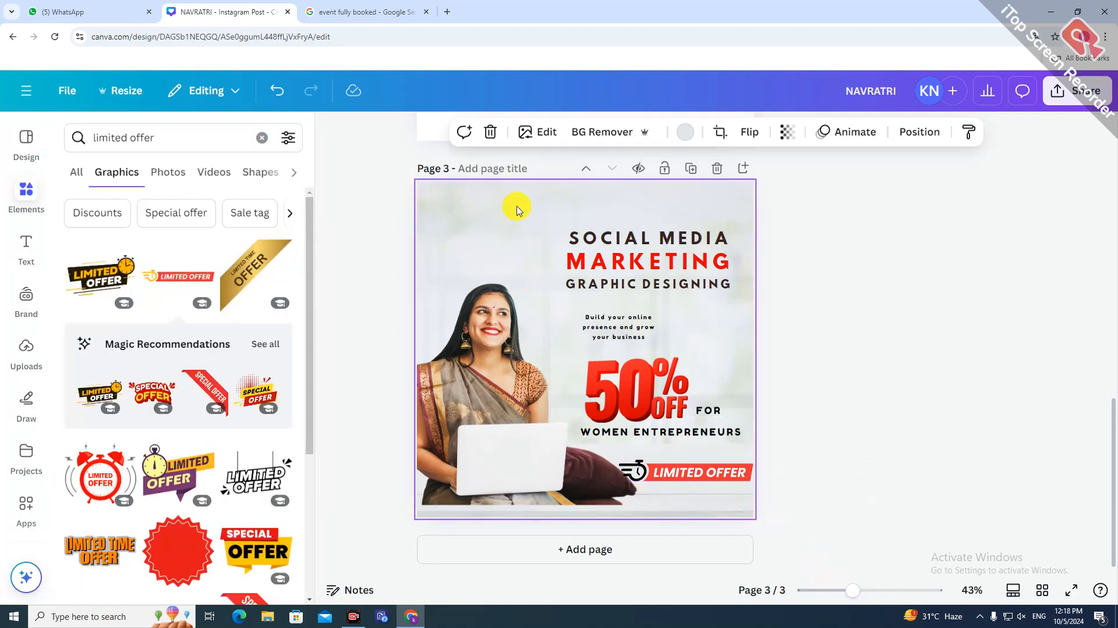
pyautogui.click(25, 192)
pyautogui.click(130, 142)
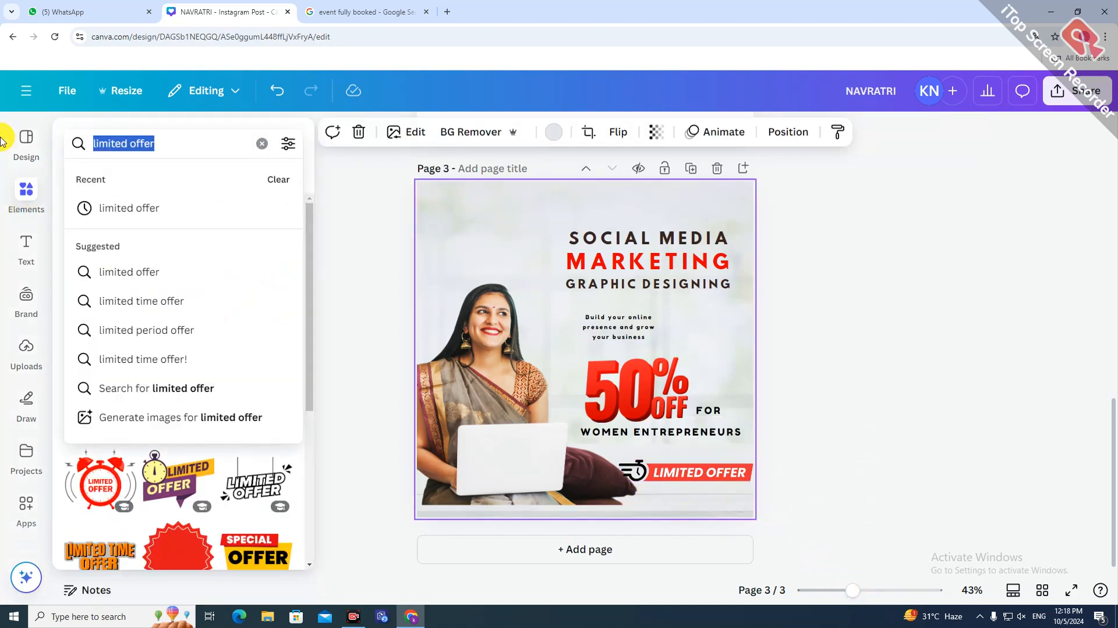
pyautogui.write('navratr')
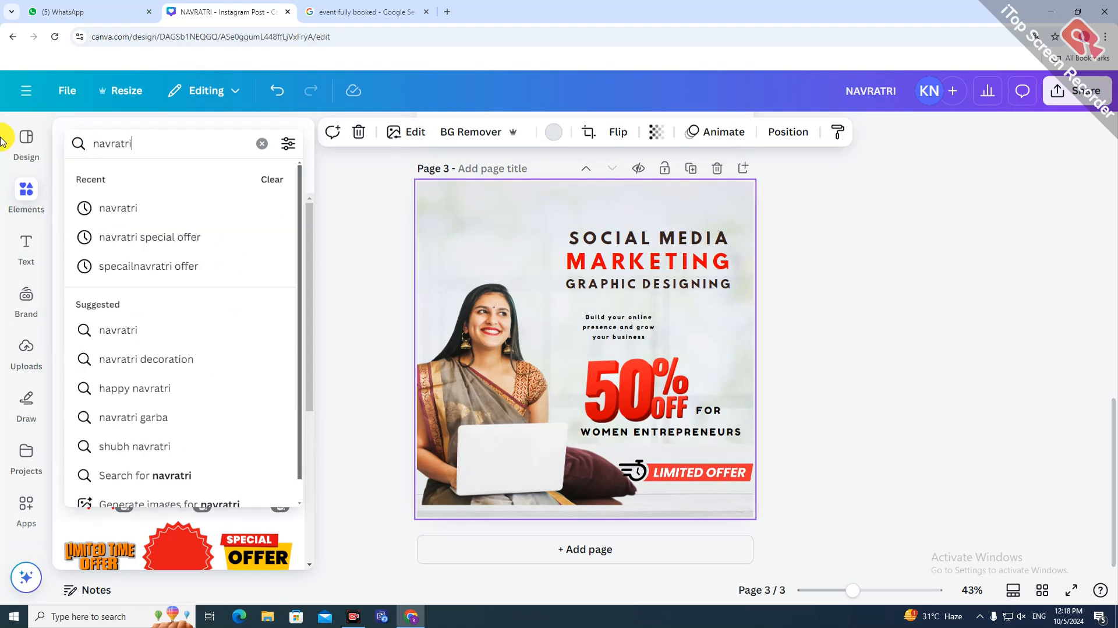
pyautogui.write('i')
pyautogui.press('Return')
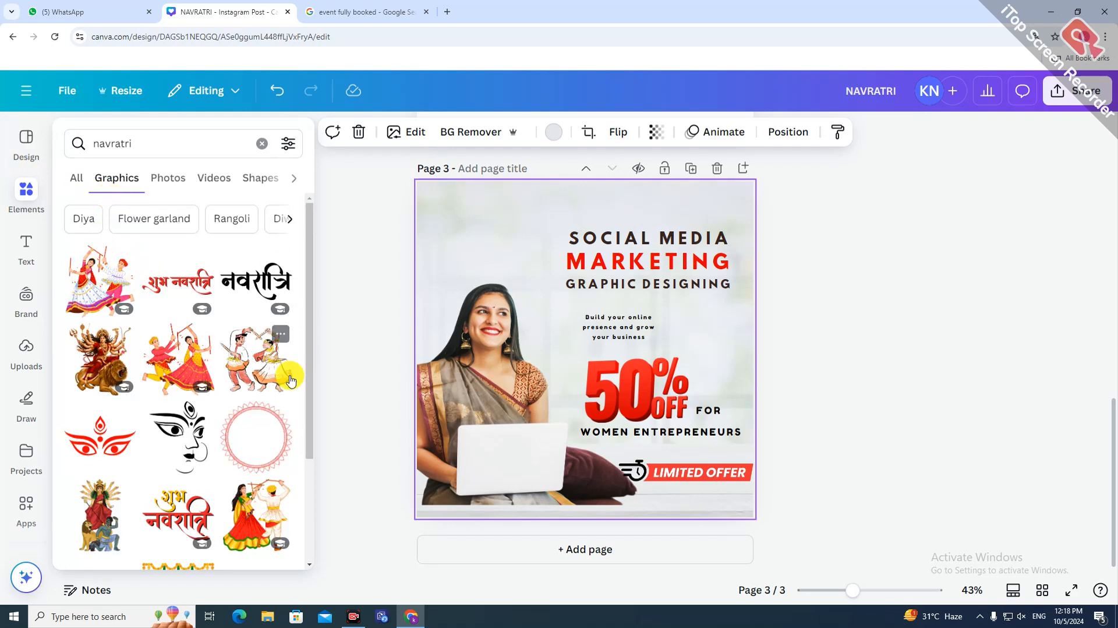
pyautogui.click(263, 434)
pyautogui.moveTo(654, 408); pyautogui.dragTo(474, 247)
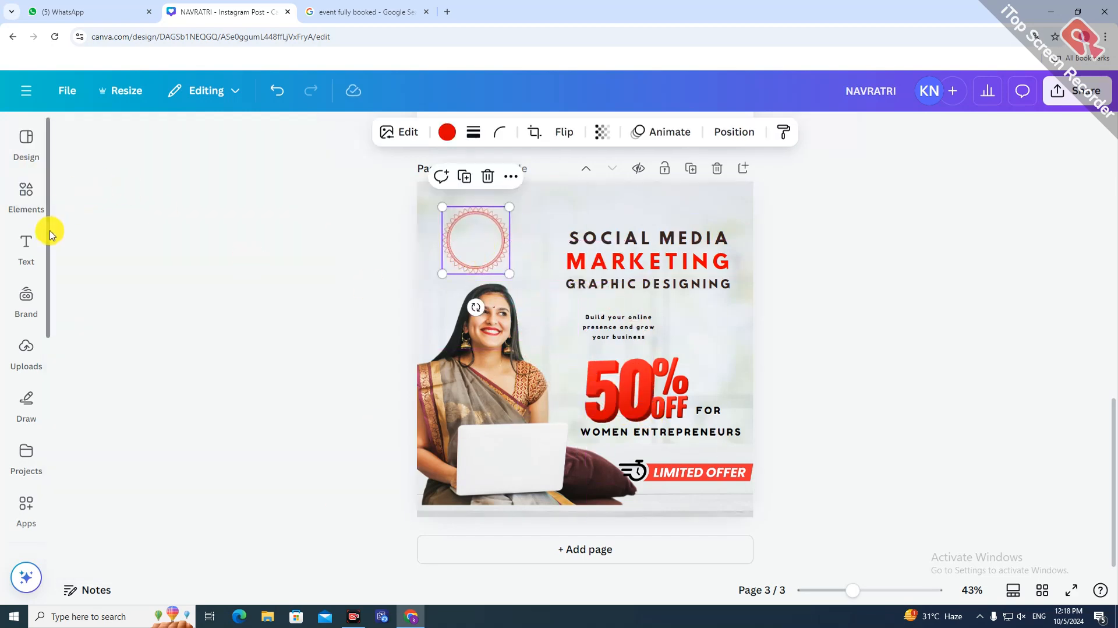
# Step: Add the many-armed goddess graphic from the "navratri" results and place it over the upper part of the red circle frame
pyautogui.click(27, 195)
pyautogui.scroll(-6, 245, 431)
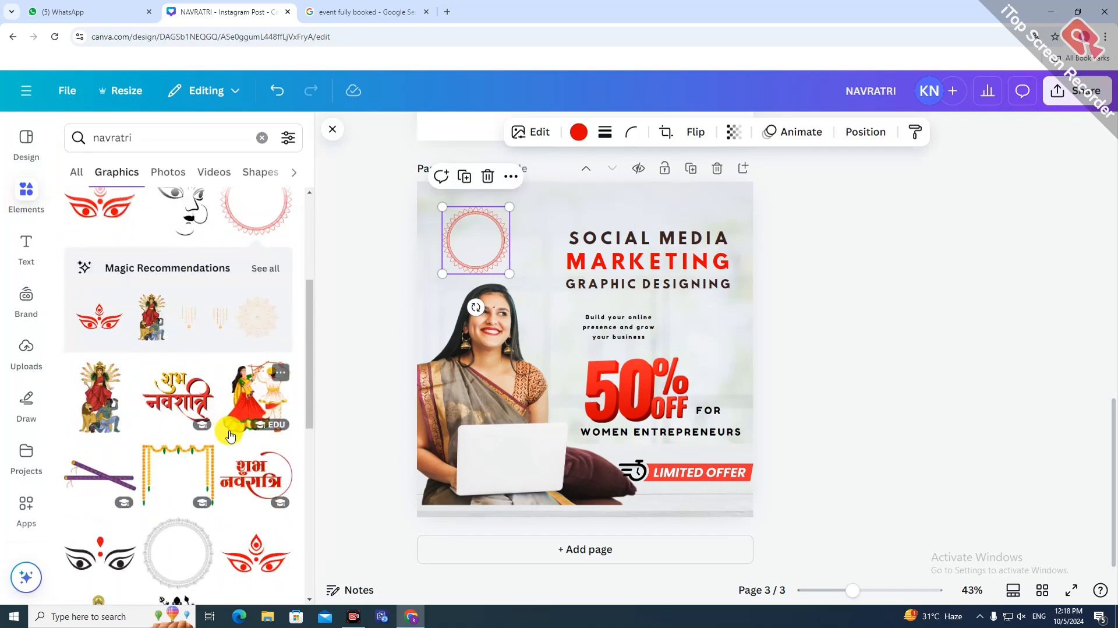
pyautogui.scroll(-4, 233, 436)
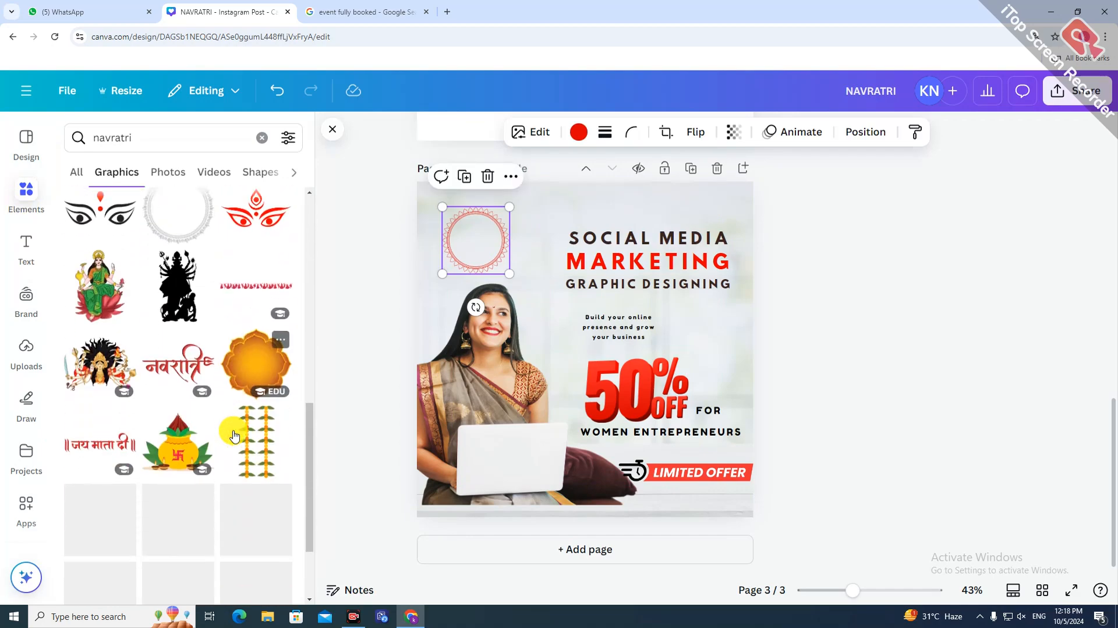
pyautogui.click(69, 367)
pyautogui.click(332, 129)
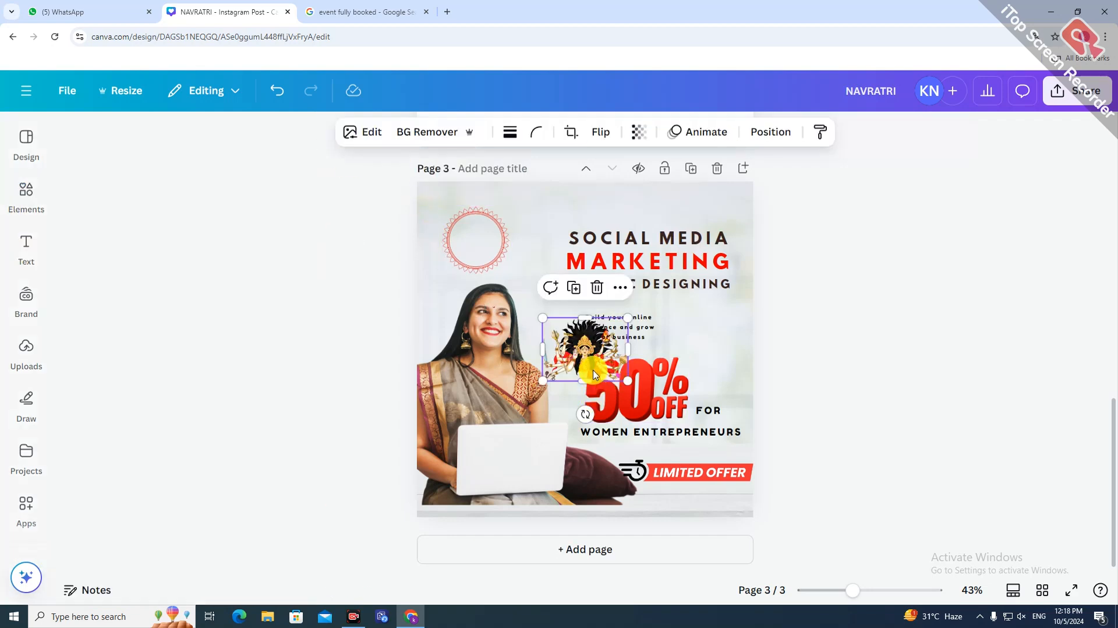
pyautogui.moveTo(582, 349); pyautogui.dragTo(476, 212)
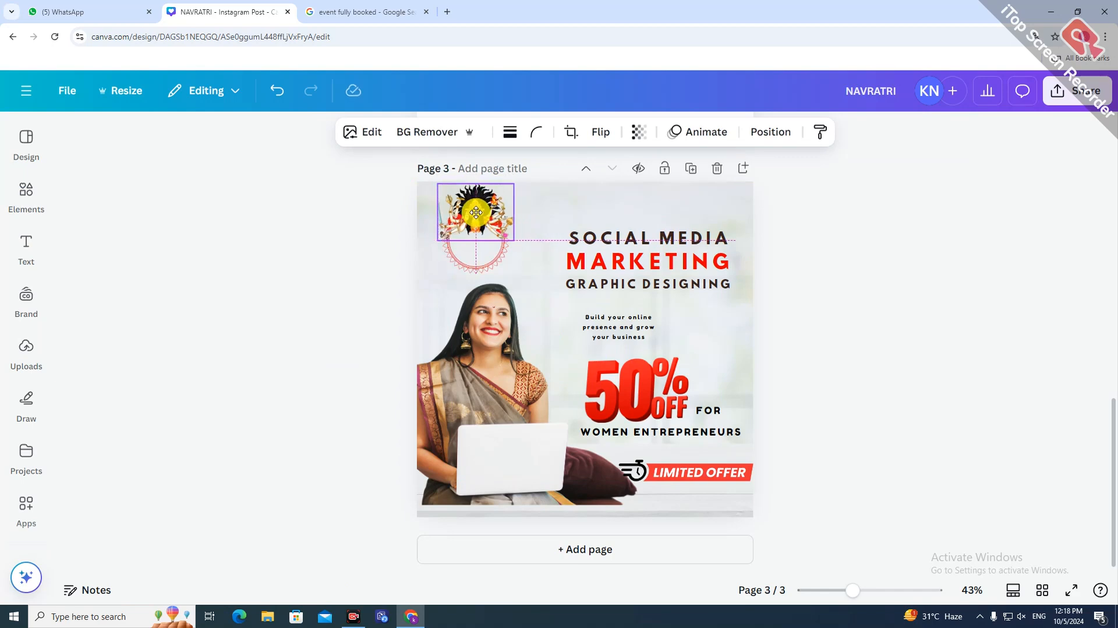
pyautogui.click(391, 261)
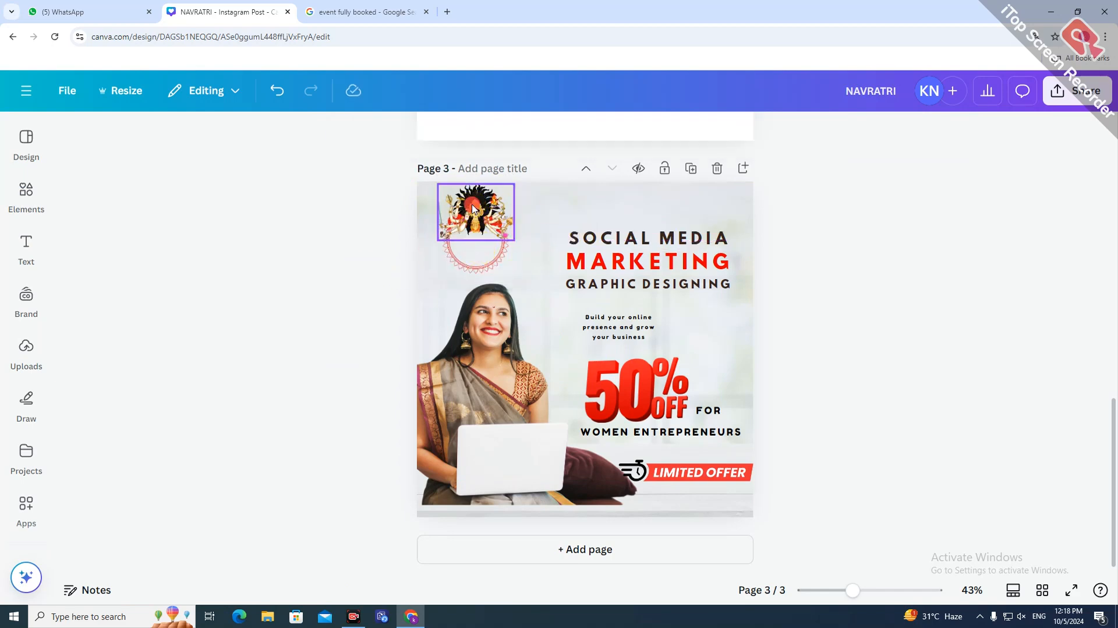
# Step: Select the goddess graphic and the red circle frame together and shift them slightly left above the woman's head
pyautogui.click(477, 244)
pyautogui.keyDown('shift'); pyautogui.click(492, 262); pyautogui.keyUp('shift')
pyautogui.moveTo(513, 270)
pyautogui.mouseDown()
pyautogui.moveTo(524, 278)
pyautogui.moveTo(521, 266)
pyautogui.mouseUp()
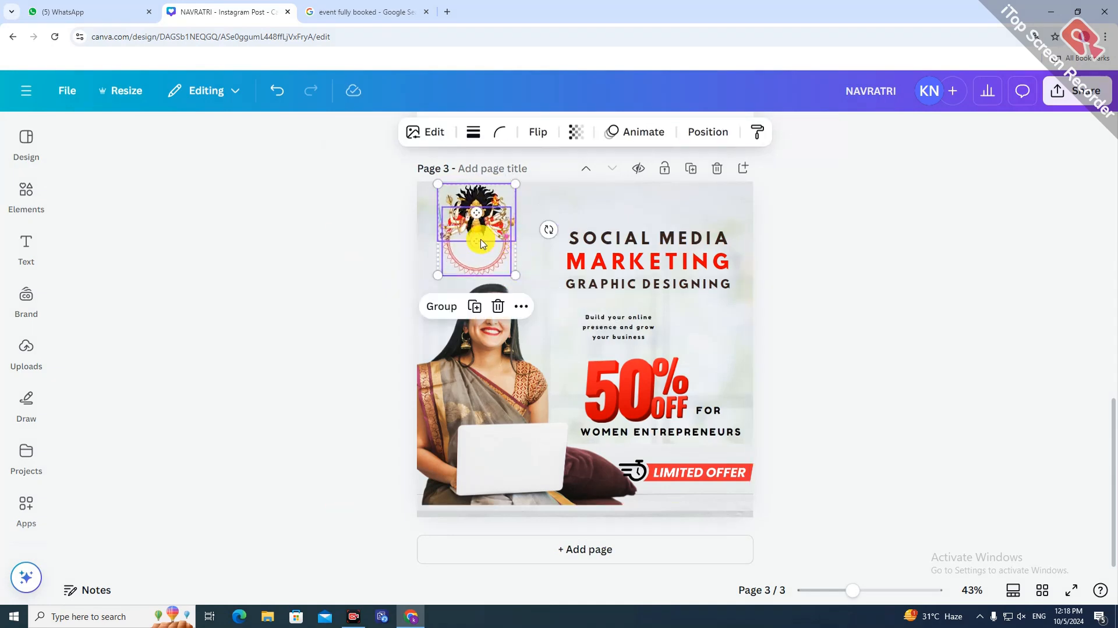
pyautogui.moveTo(480, 232); pyautogui.dragTo(485, 253)
pyautogui.click(850, 319)
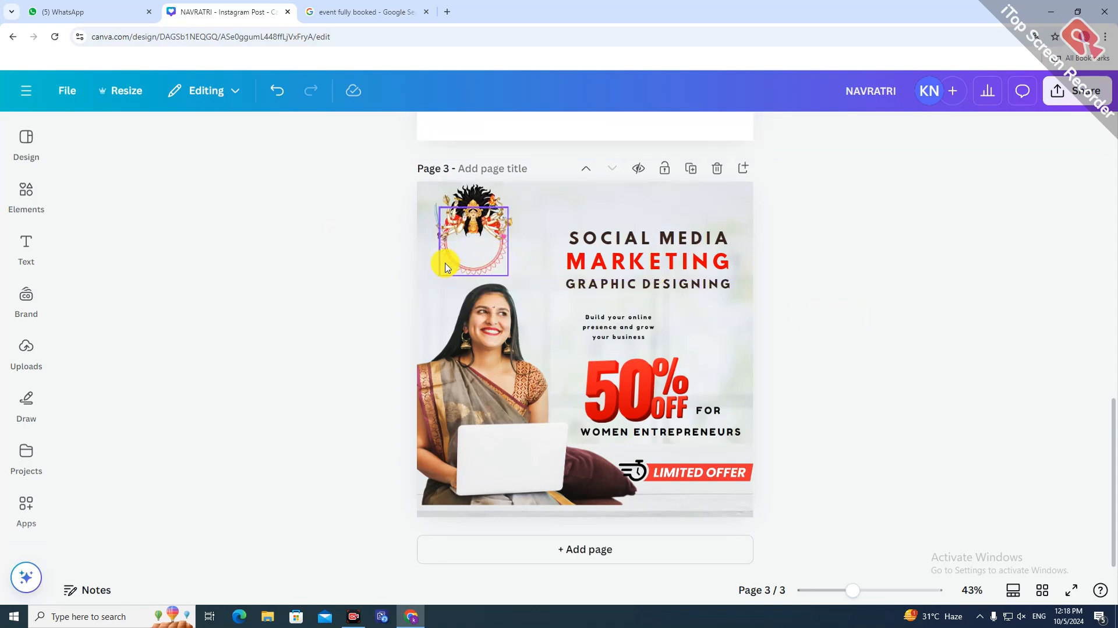
pyautogui.click(449, 255)
pyautogui.click(889, 377)
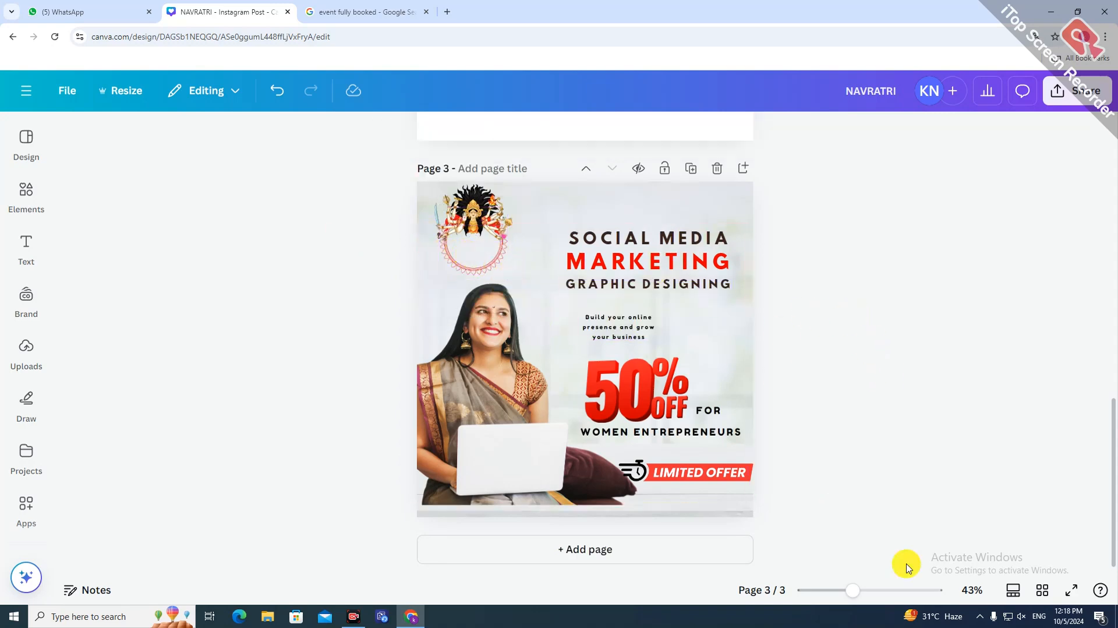
# Step: Add a subheading text reading "navratri special offer" to page 3
pyautogui.click(23, 249)
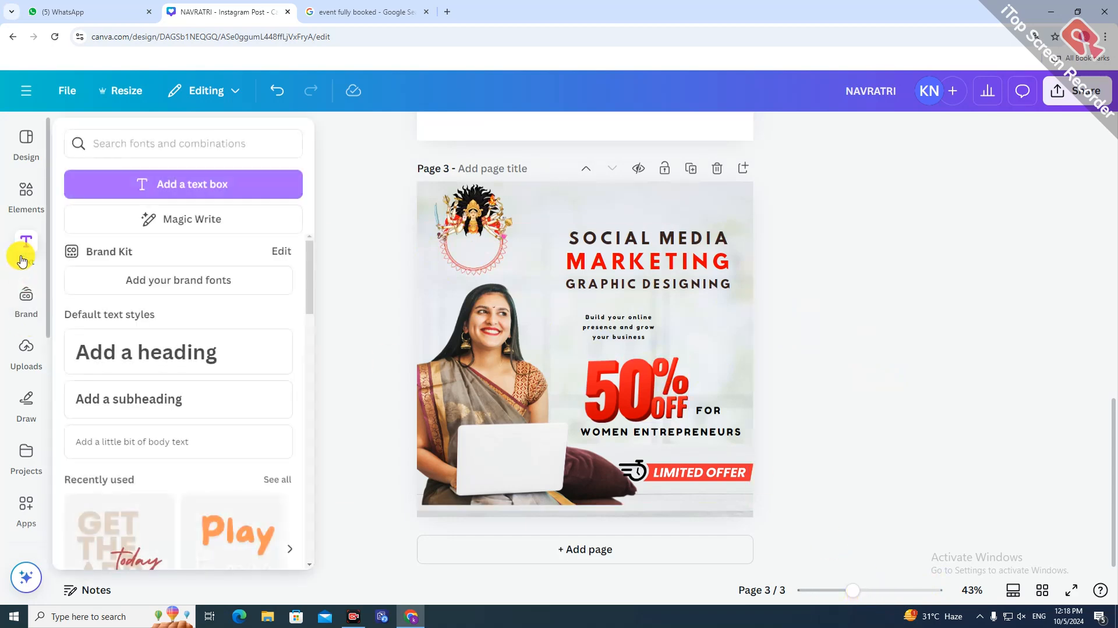
pyautogui.click(190, 392)
pyautogui.write('na')
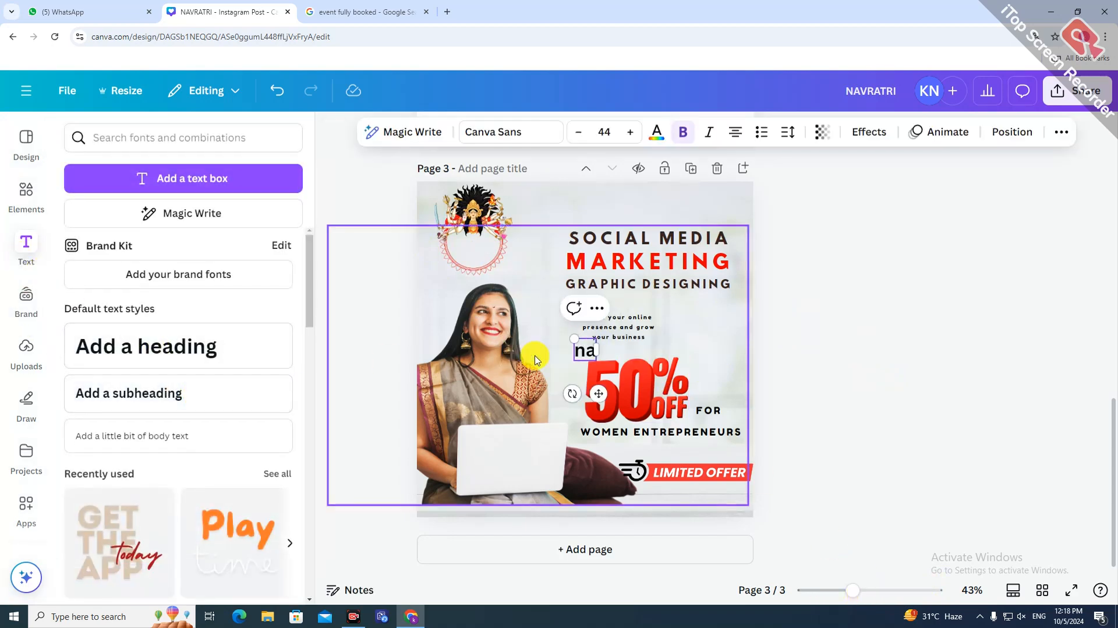
pyautogui.write('vratri spe')
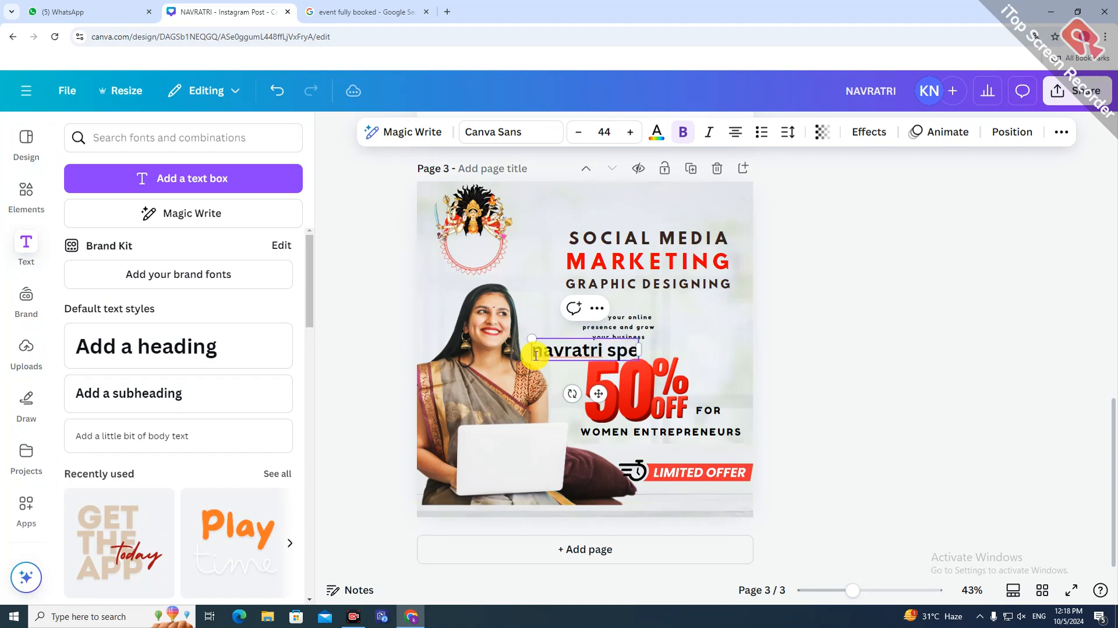
pyautogui.write('cial offer')
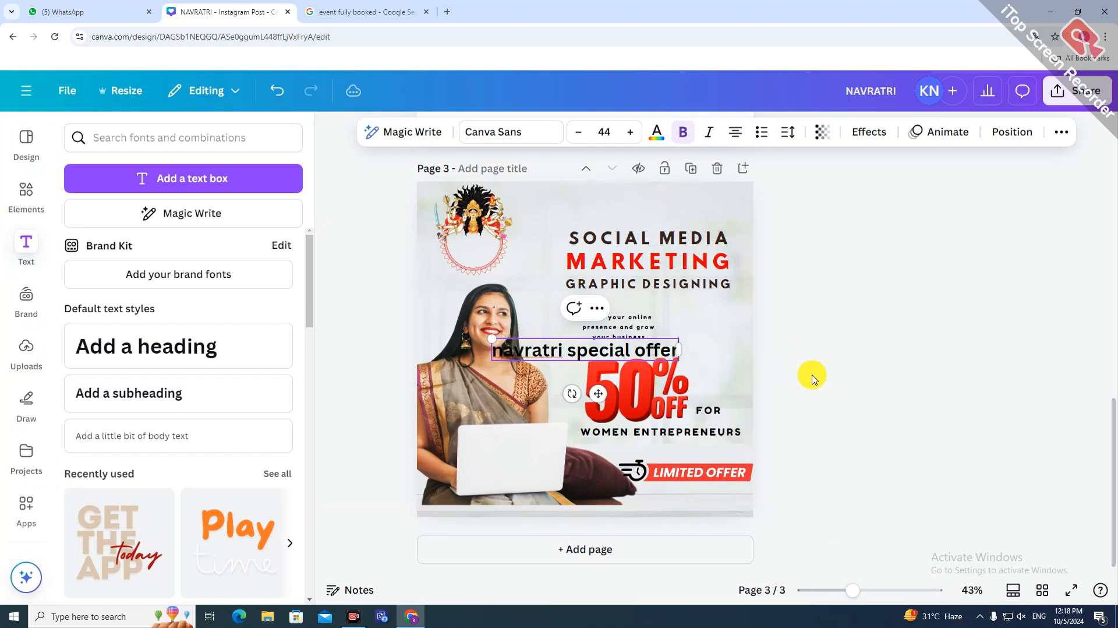
pyautogui.press('Escape')
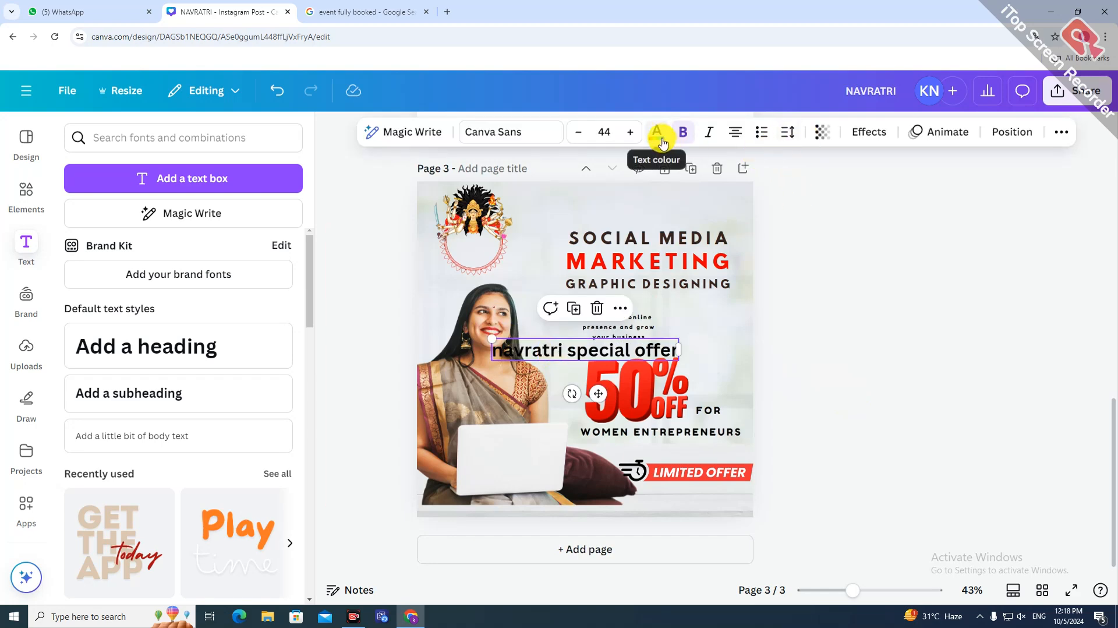
# Step: Convert "navratri special offer" to uppercase and break the line after "NAVRATRI"
pyautogui.click(1060, 132)
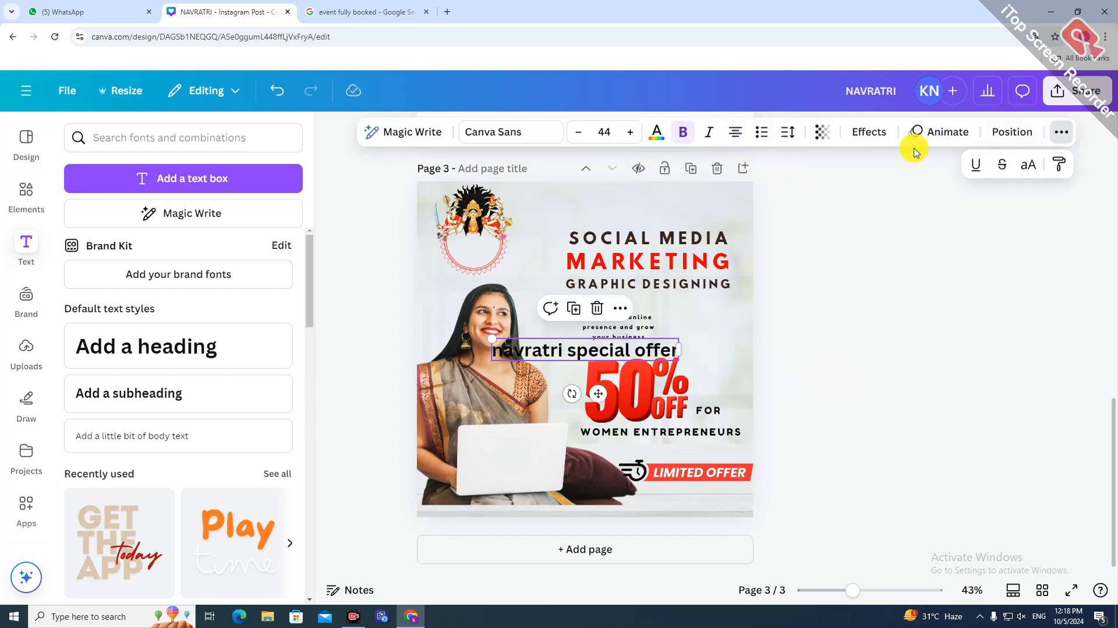
pyautogui.click(1020, 175)
pyautogui.click(562, 349)
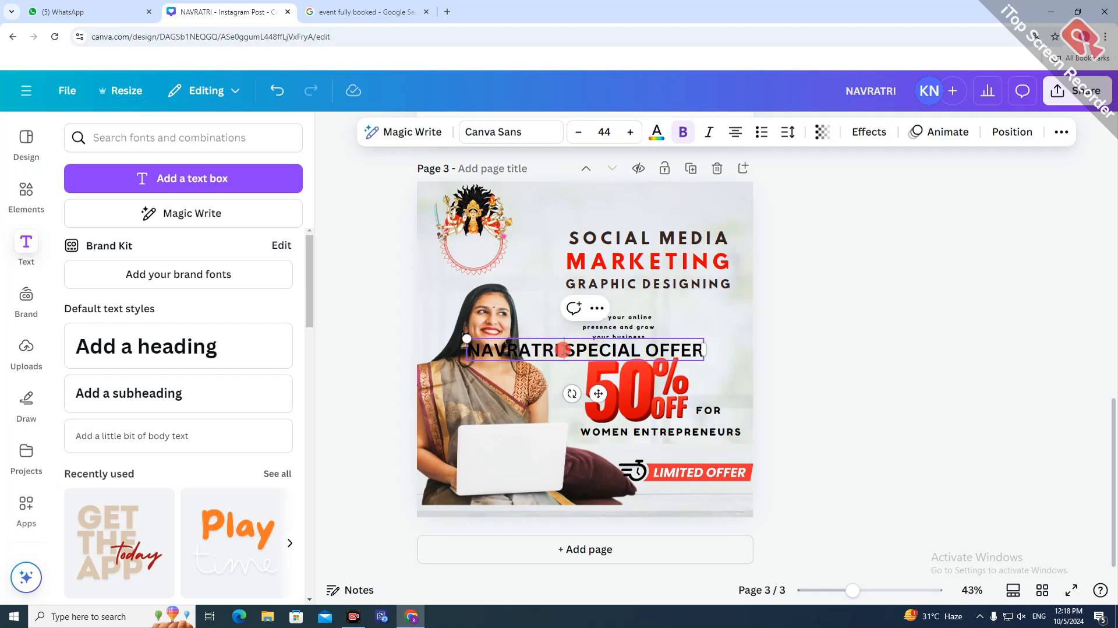
pyautogui.press('Return')
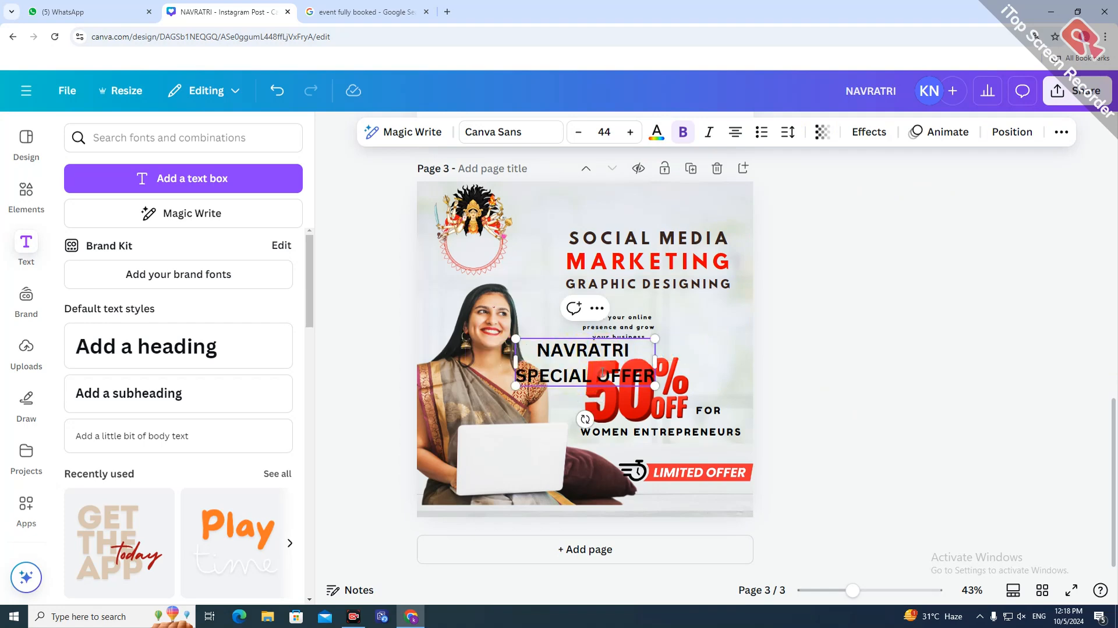
# Step: Shrink "NAVRATRI SPECIAL OFFER" to three lines at size 14.5 and place it inside the circle frame beneath the goddess
pyautogui.moveTo(655, 360); pyautogui.dragTo(577, 370)
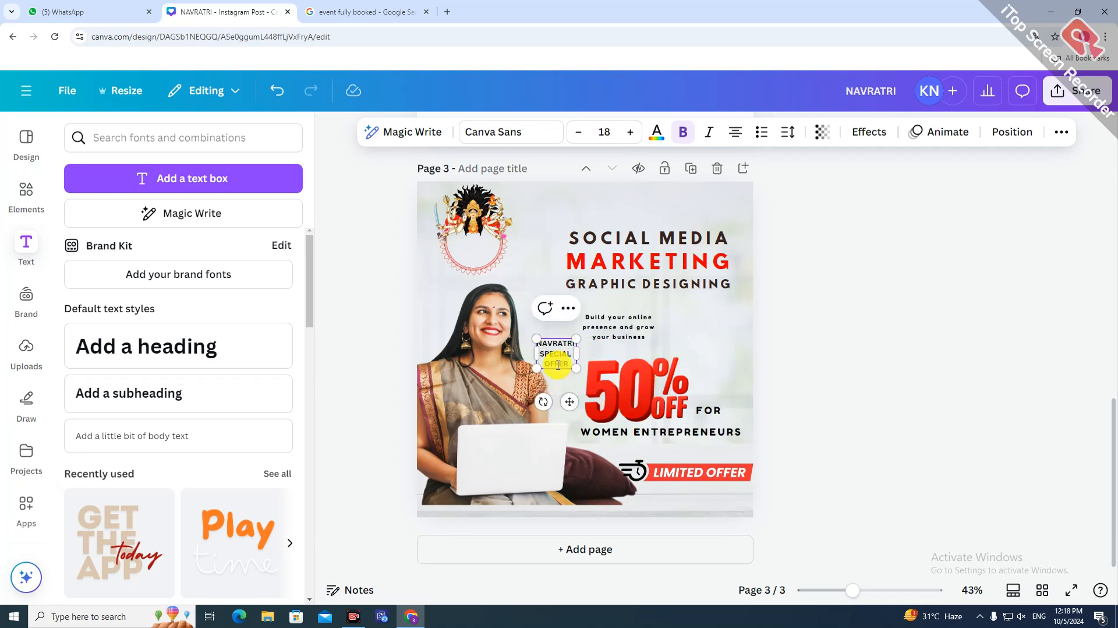
pyautogui.moveTo(568, 408); pyautogui.dragTo(489, 296)
pyautogui.click(573, 311)
pyautogui.click(810, 451)
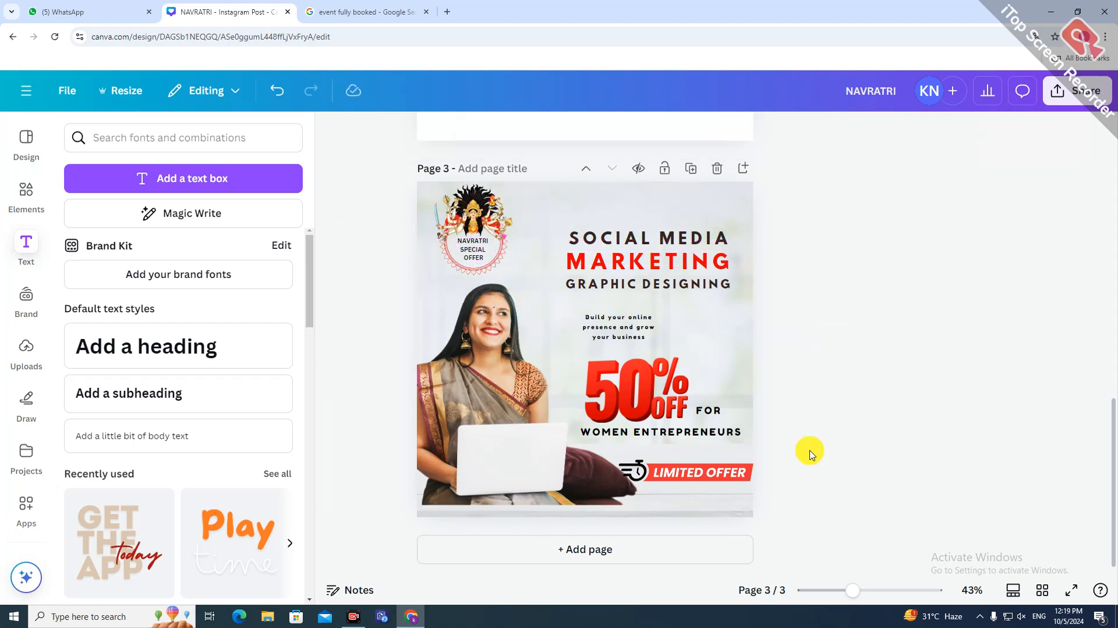
pyautogui.click(472, 242)
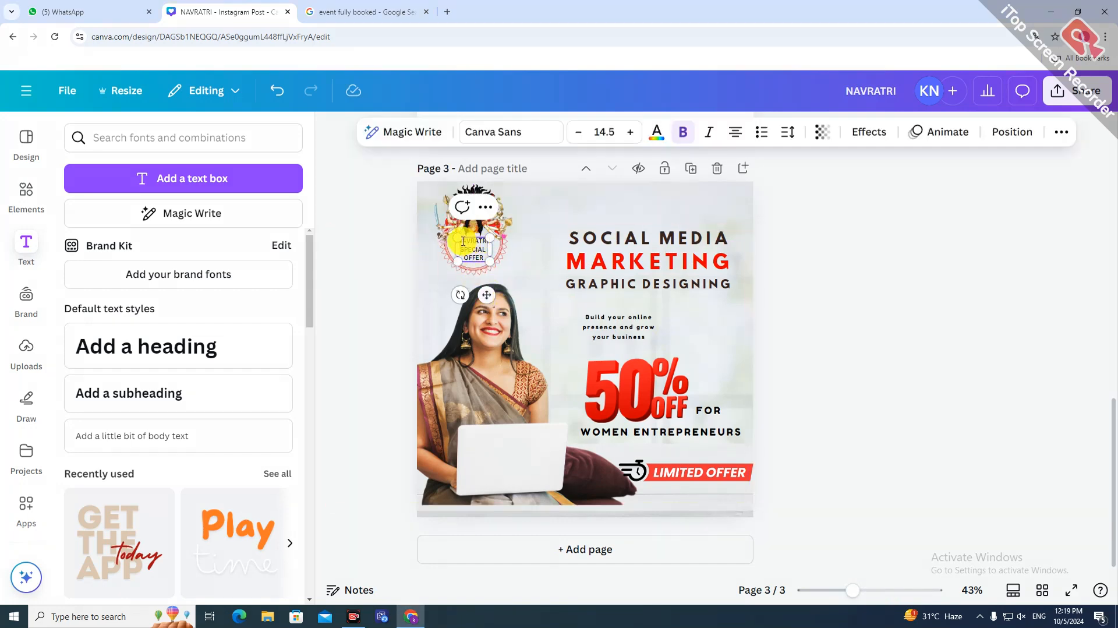
pyautogui.click(913, 355)
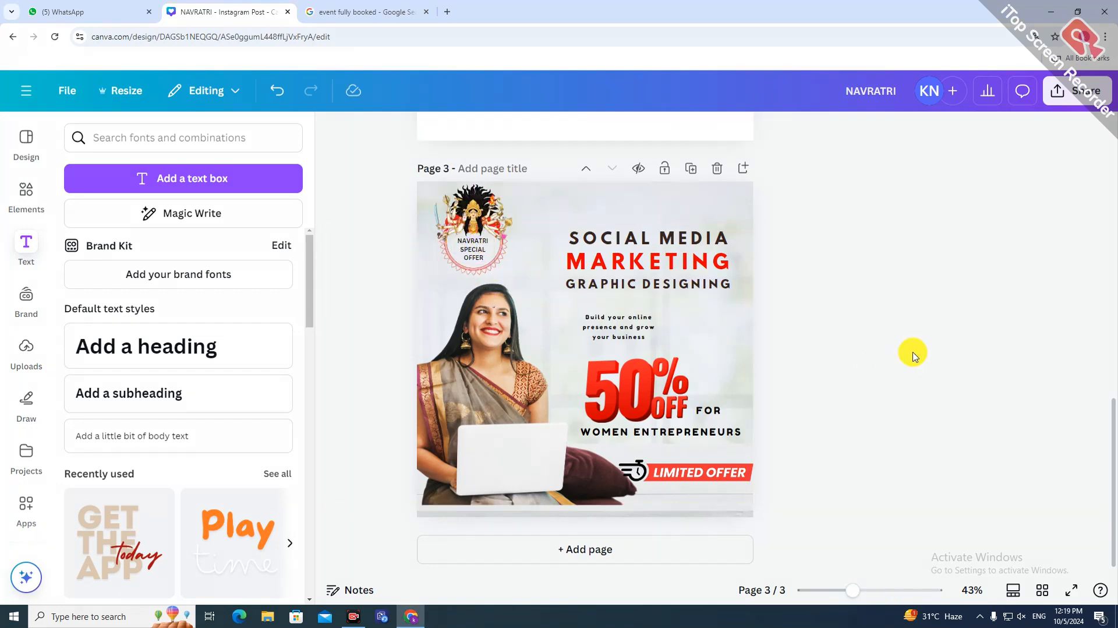
# Step: Colour the "NAVRATRI SPECIAL OFFER" text red #db0000 from the document colours and give it the Shadow effect
pyautogui.click(487, 255)
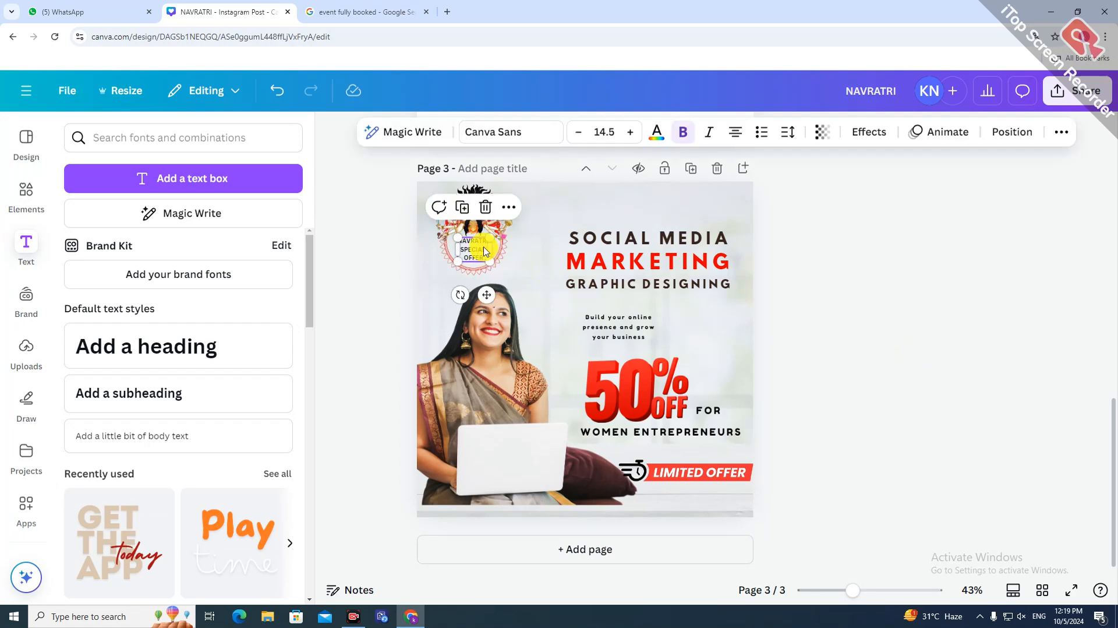
pyautogui.click(667, 138)
pyautogui.click(189, 247)
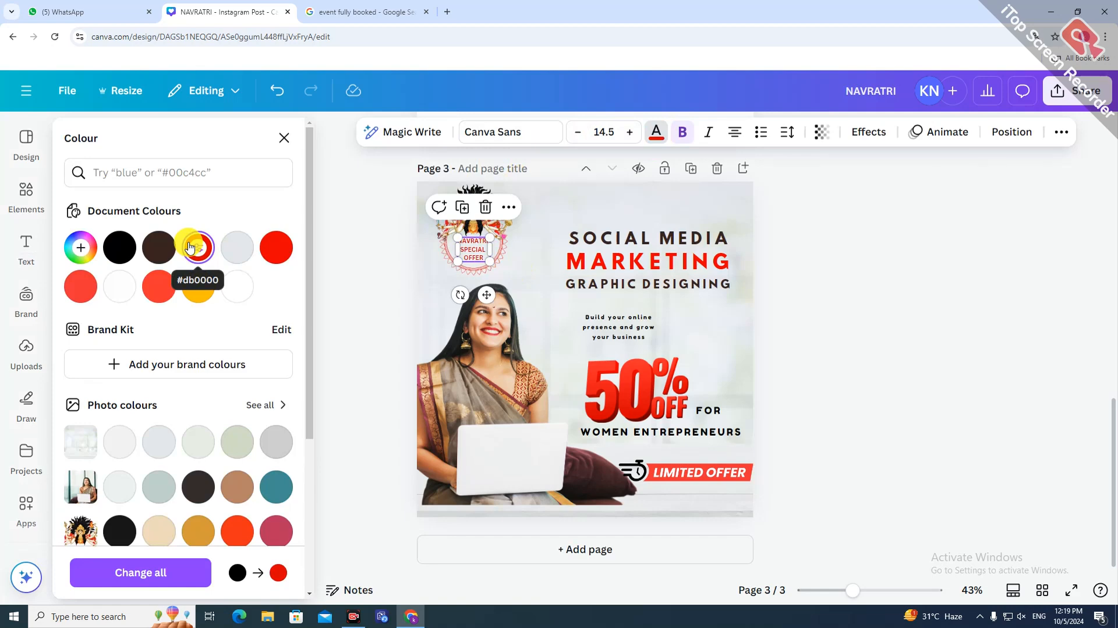
pyautogui.click(881, 130)
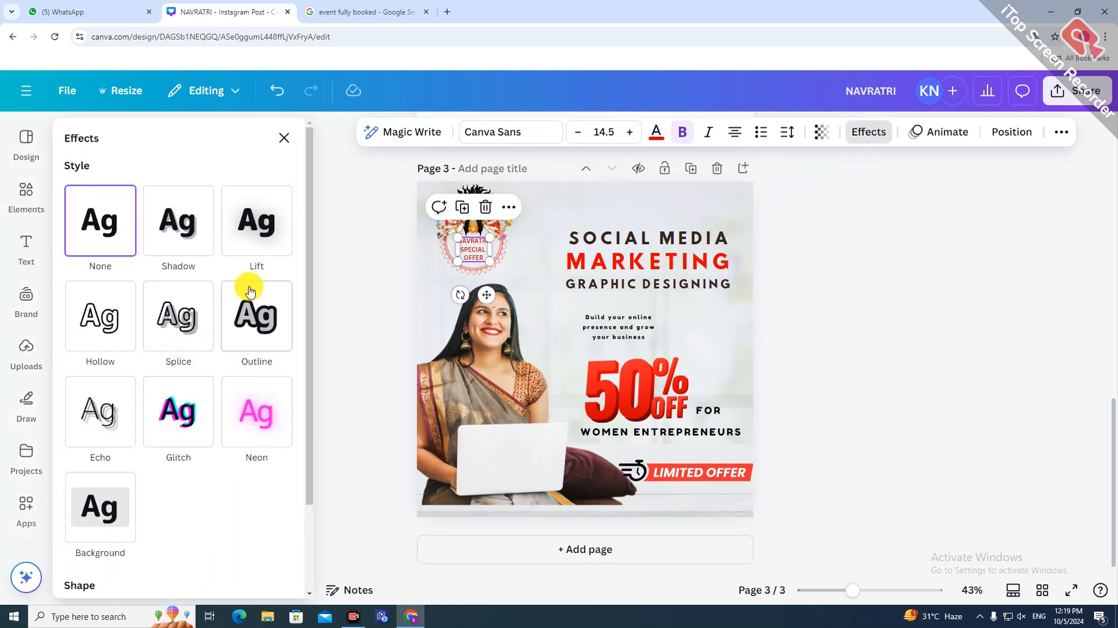
pyautogui.click(181, 227)
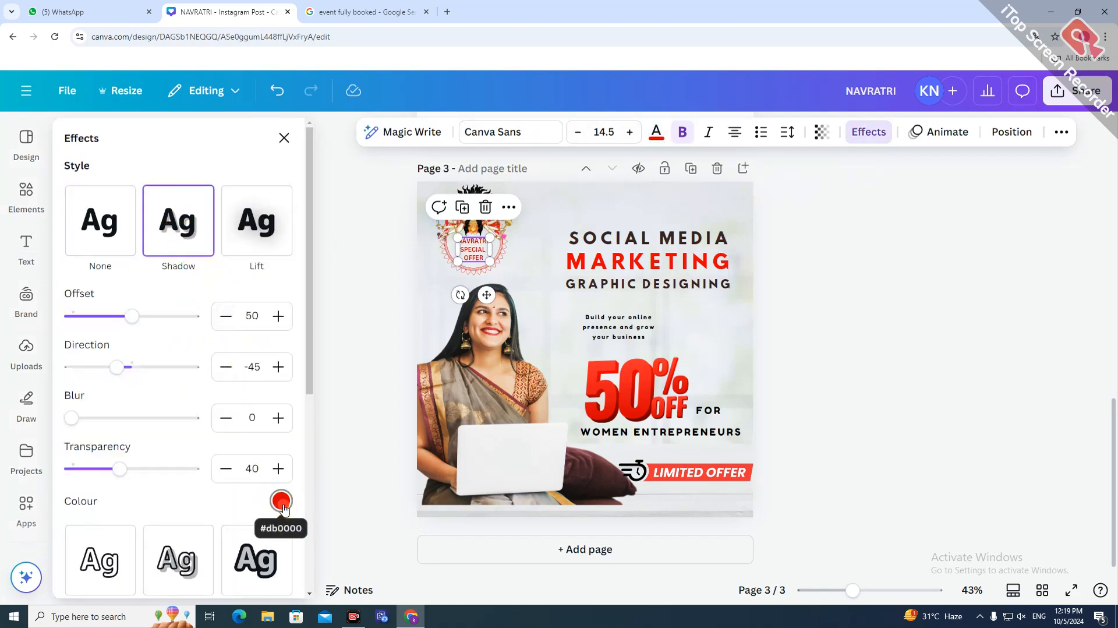
pyautogui.click(281, 503)
pyautogui.click(864, 327)
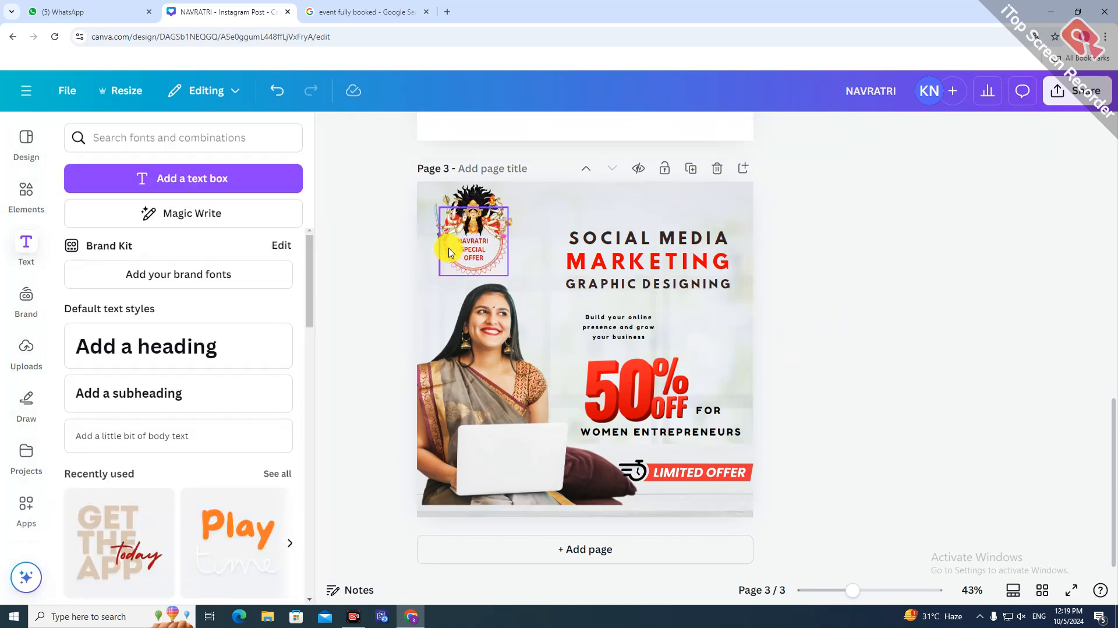
# Step: Change the font of "NAVRATRI SPECIAL OFFER" to Hussar Bold
pyautogui.click(470, 252)
pyautogui.click(527, 137)
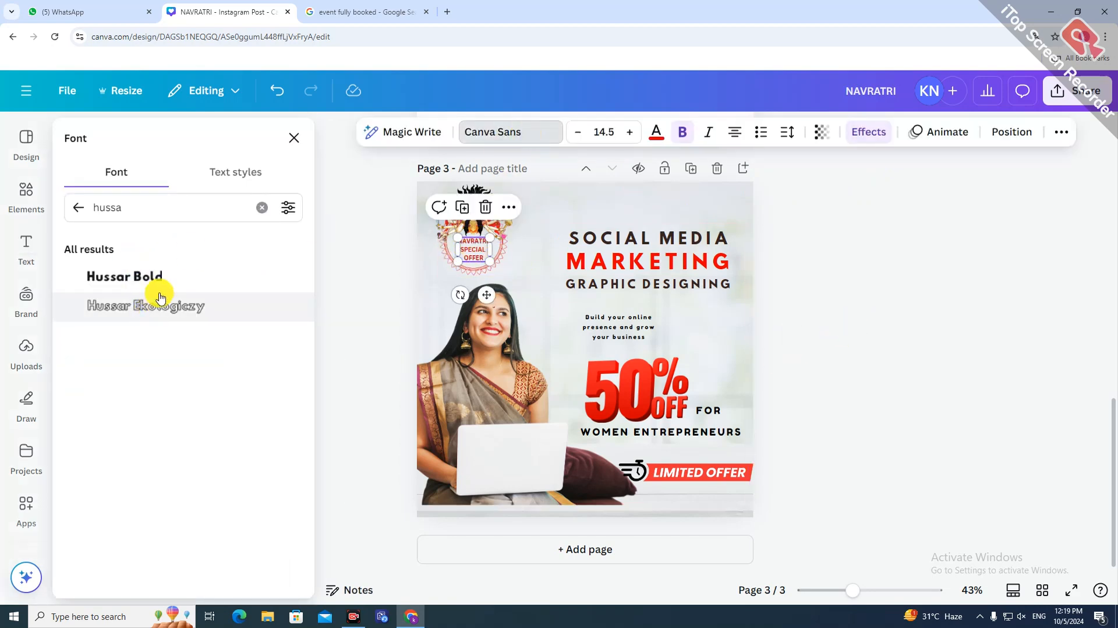
pyautogui.click(177, 277)
pyautogui.click(866, 320)
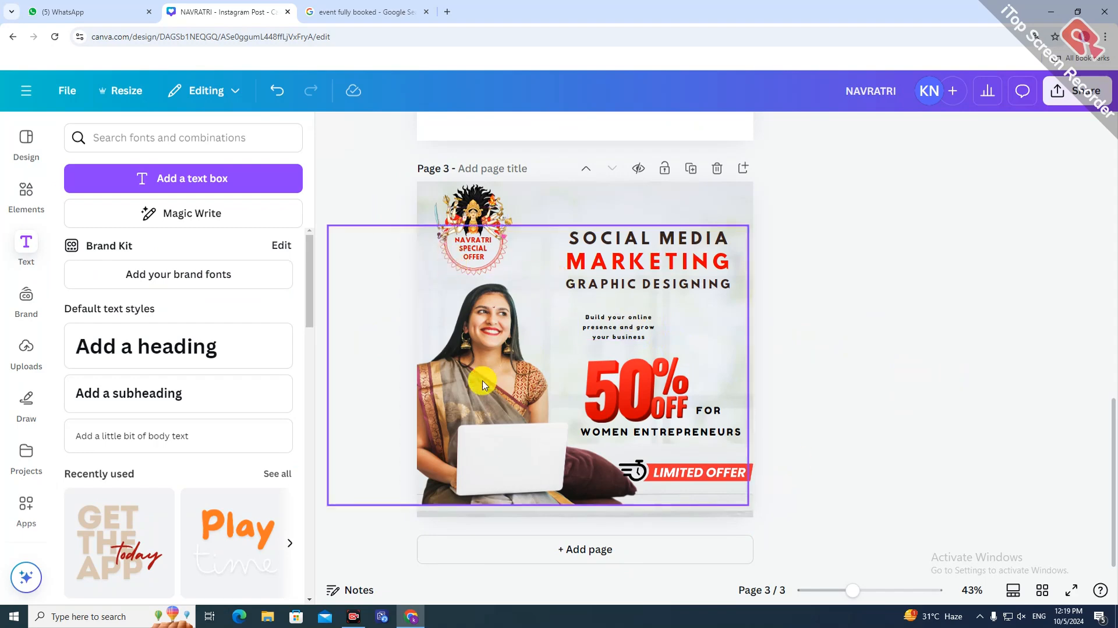
# Step: Change the "Build your online presence and grow your business" text to the Futura font at size 16
pyautogui.click(639, 328)
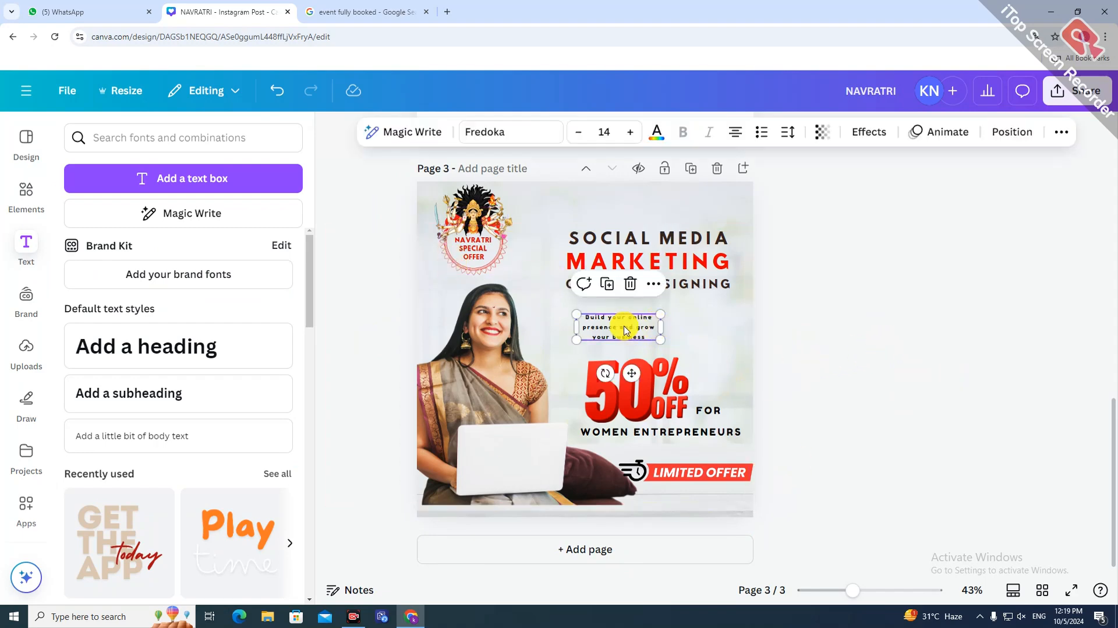
pyautogui.click(656, 349)
pyautogui.click(638, 319)
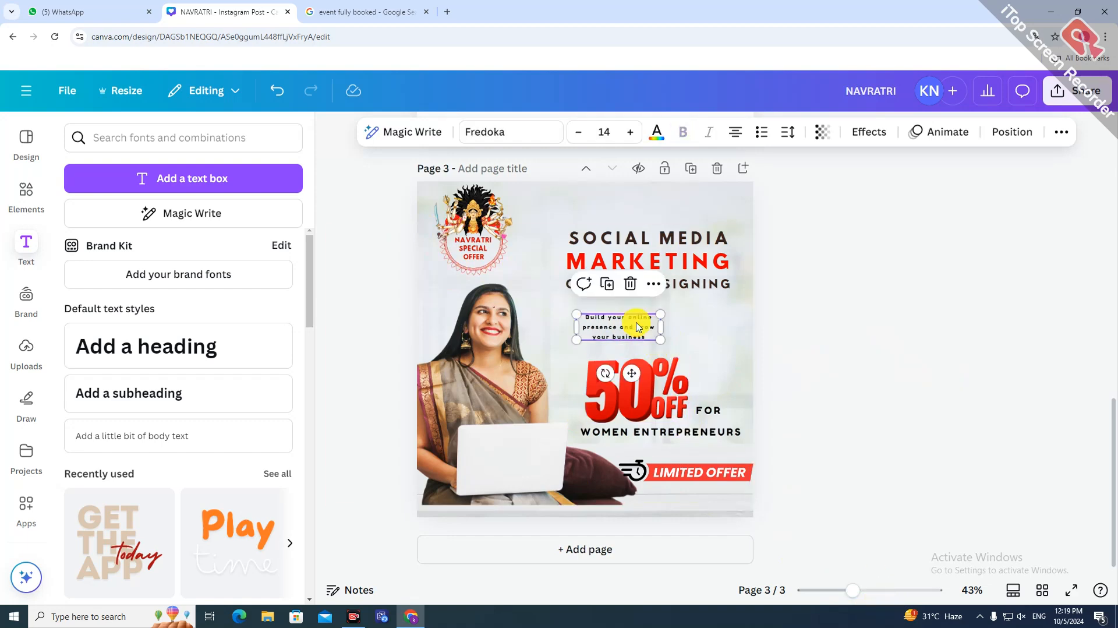
pyautogui.click(523, 133)
pyautogui.hotkey('ctrl', 'a')
pyautogui.write('fu')
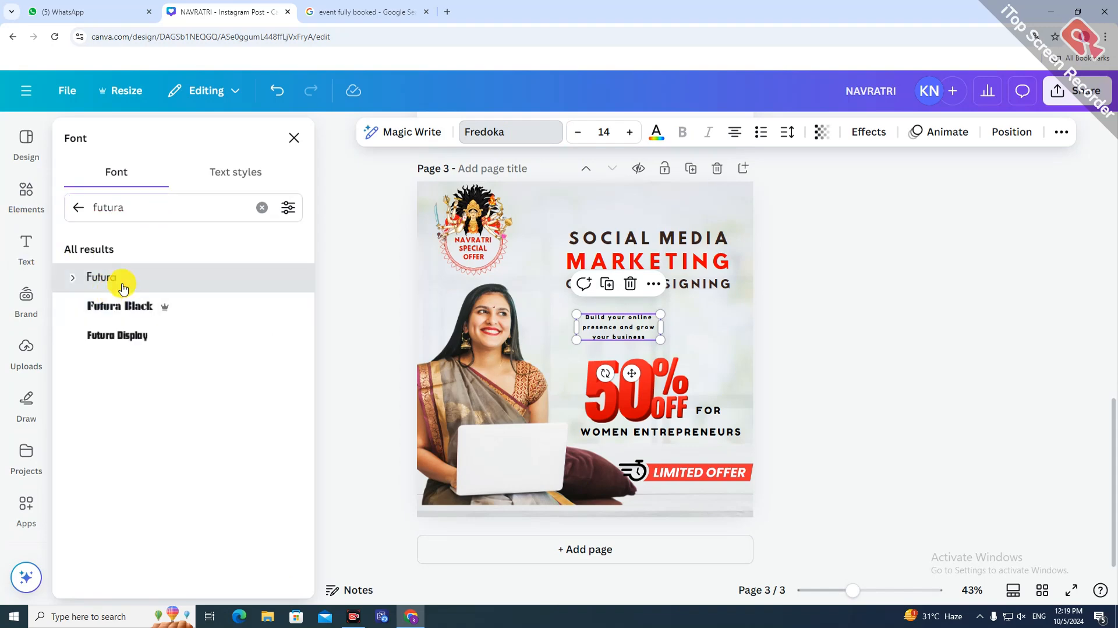
pyautogui.click(140, 278)
pyautogui.click(636, 134)
pyautogui.click(636, 134)
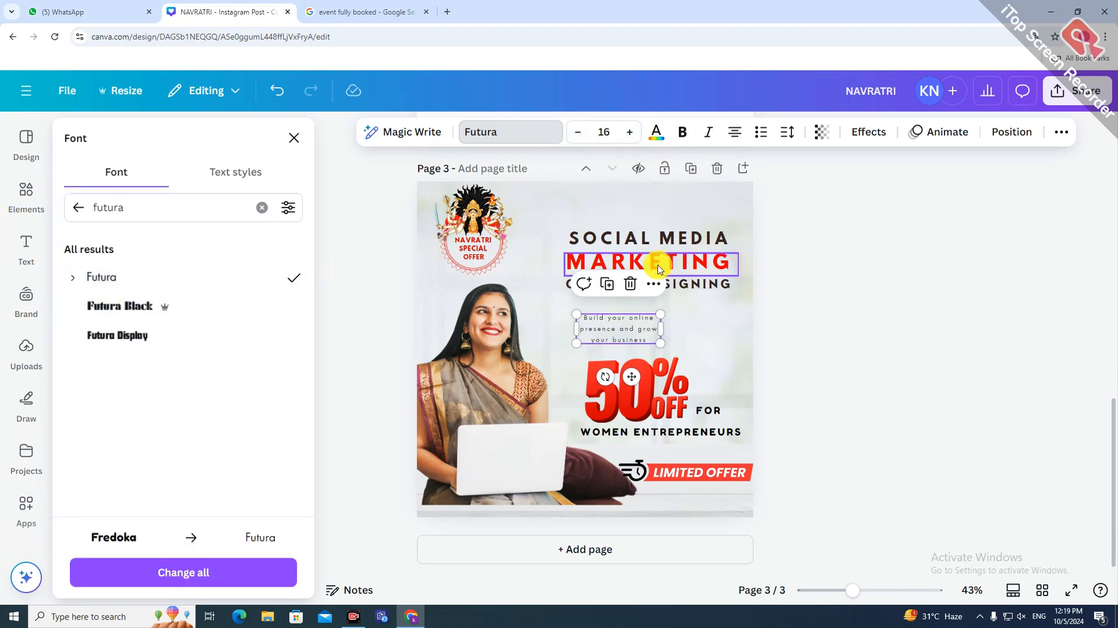
# Step: Enlarge the "Build your online presence and grow your business" text to size 20.2 and make it bold
pyautogui.moveTo(576, 314); pyautogui.dragTo(556, 304)
pyautogui.click(743, 357)
pyautogui.moveTo(614, 324); pyautogui.dragTo(639, 322)
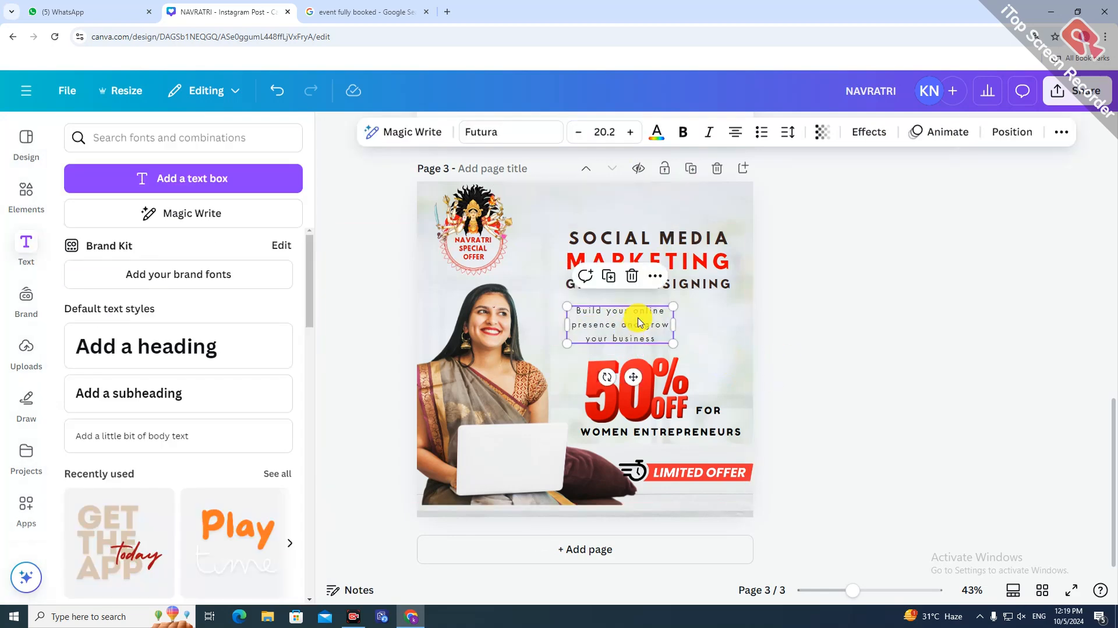
pyautogui.click(686, 135)
pyautogui.click(875, 348)
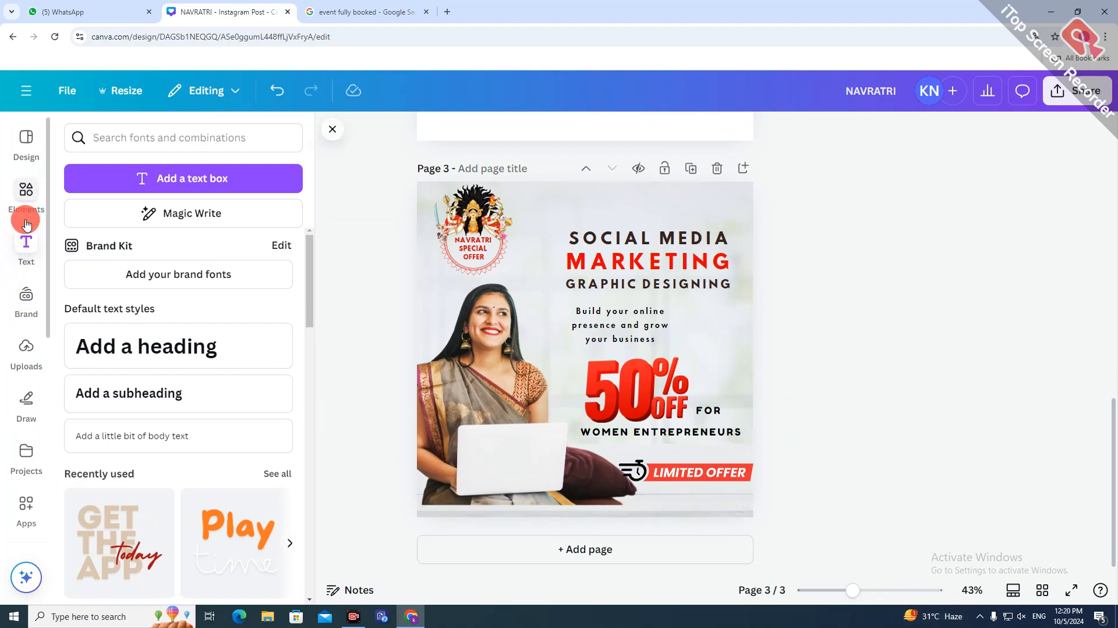
# Step: Search the elements for "shape" and add the square shape to page 3
pyautogui.click(26, 191)
pyautogui.click(105, 137)
pyautogui.write('shape')
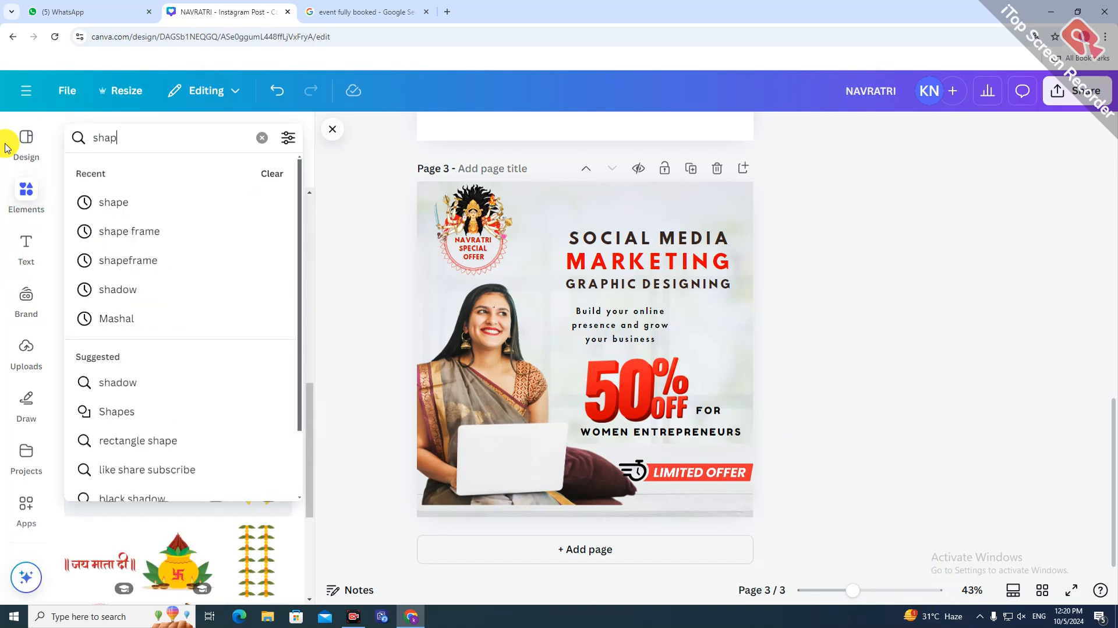
pyautogui.press('Return')
pyautogui.click(82, 171)
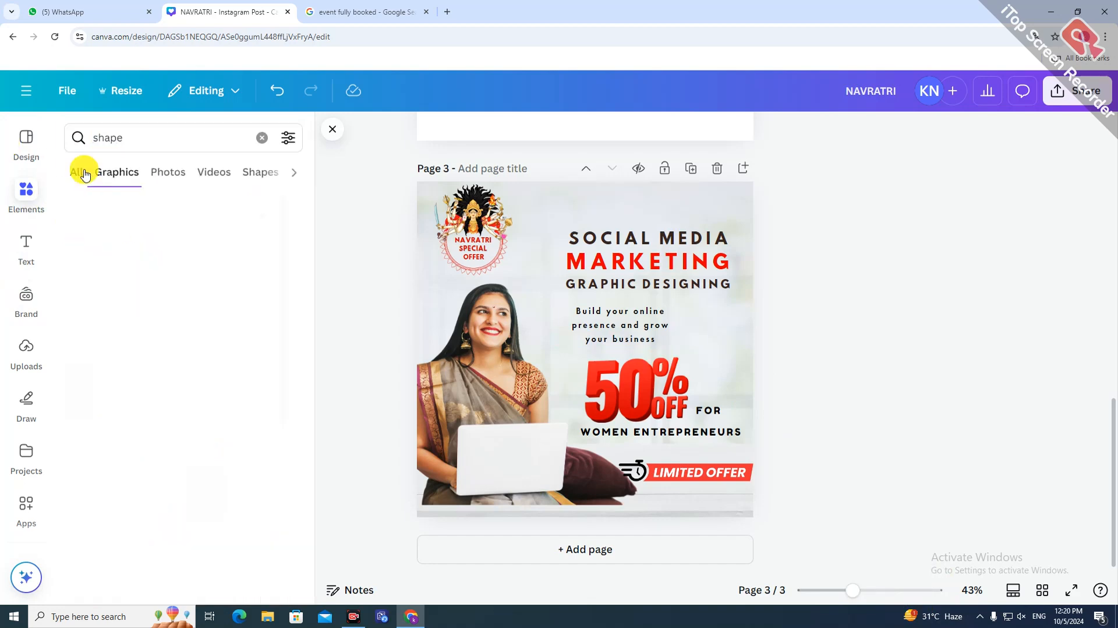
pyautogui.click(83, 291)
pyautogui.click(332, 129)
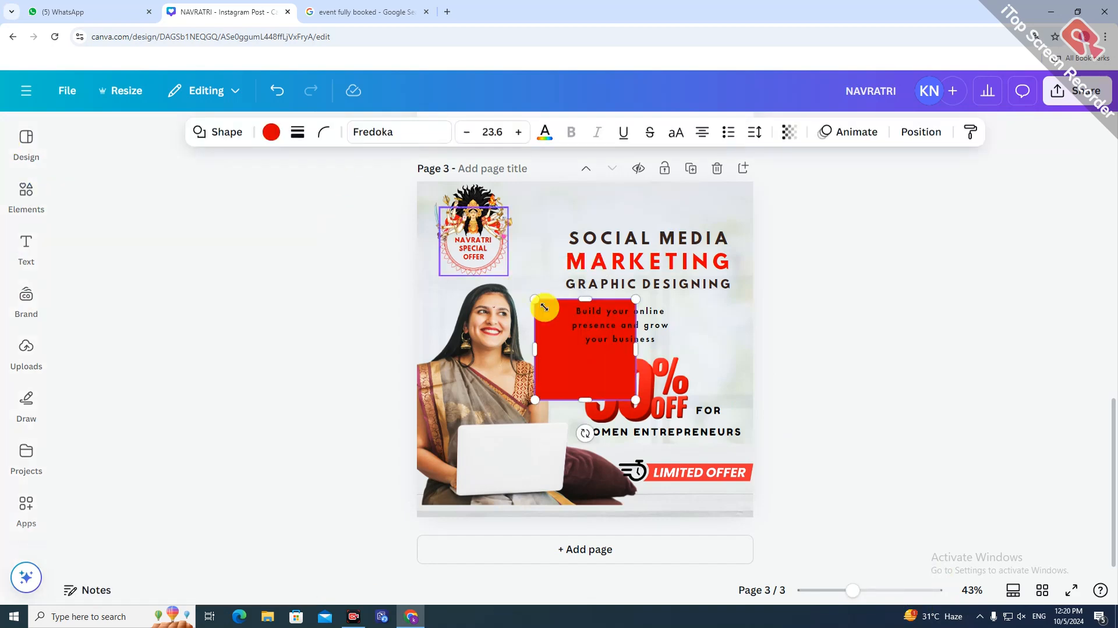
# Step: Move and resize the red square into a wide rectangle behind the "Build your online presence and grow your business" text
pyautogui.moveTo(568, 376); pyautogui.dragTo(603, 372)
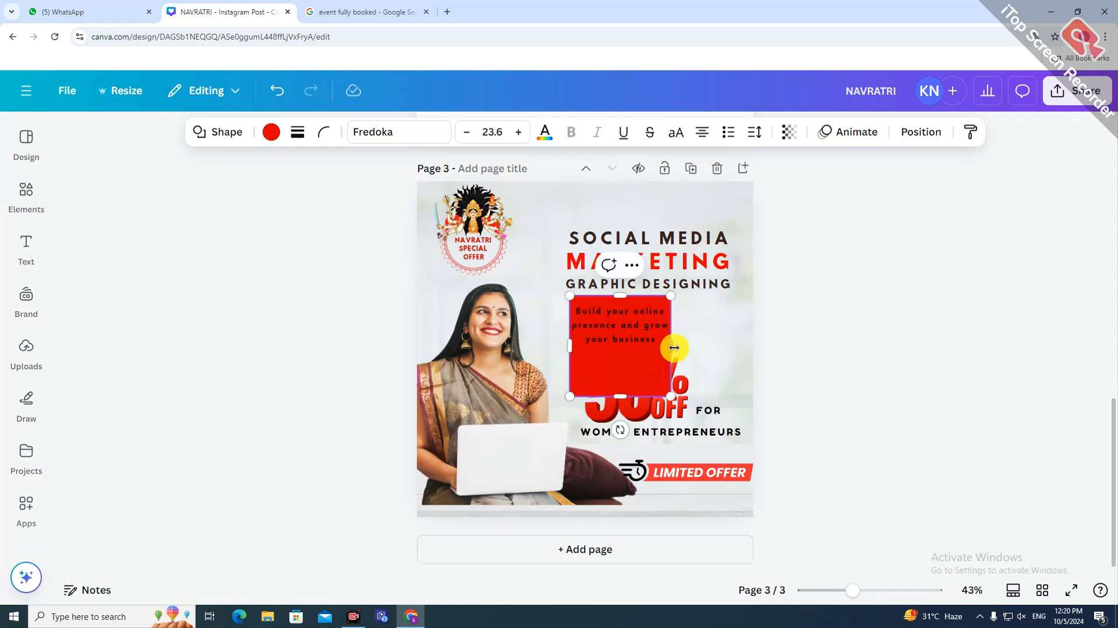
pyautogui.moveTo(674, 347); pyautogui.dragTo(728, 353)
pyautogui.moveTo(654, 396); pyautogui.dragTo(648, 350)
pyautogui.click(868, 413)
pyautogui.moveTo(730, 337); pyautogui.dragTo(727, 342)
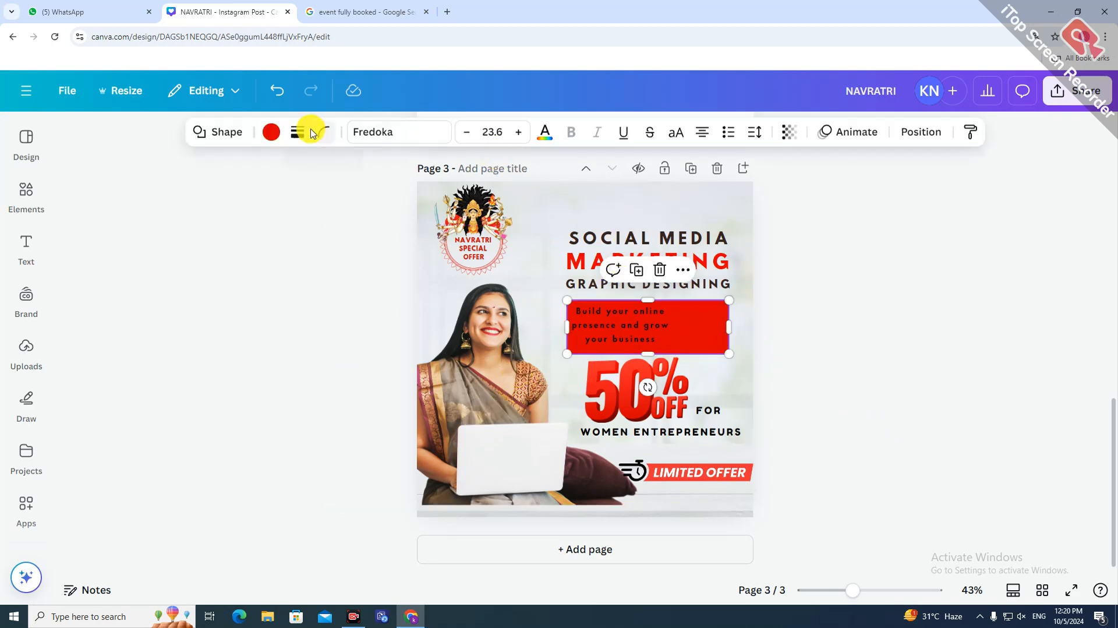
# Step: Recolour the rectangle behind the "Build your online presence" text dark brown from the document colours
pyautogui.click(267, 134)
pyautogui.scroll(-2, 151, 483)
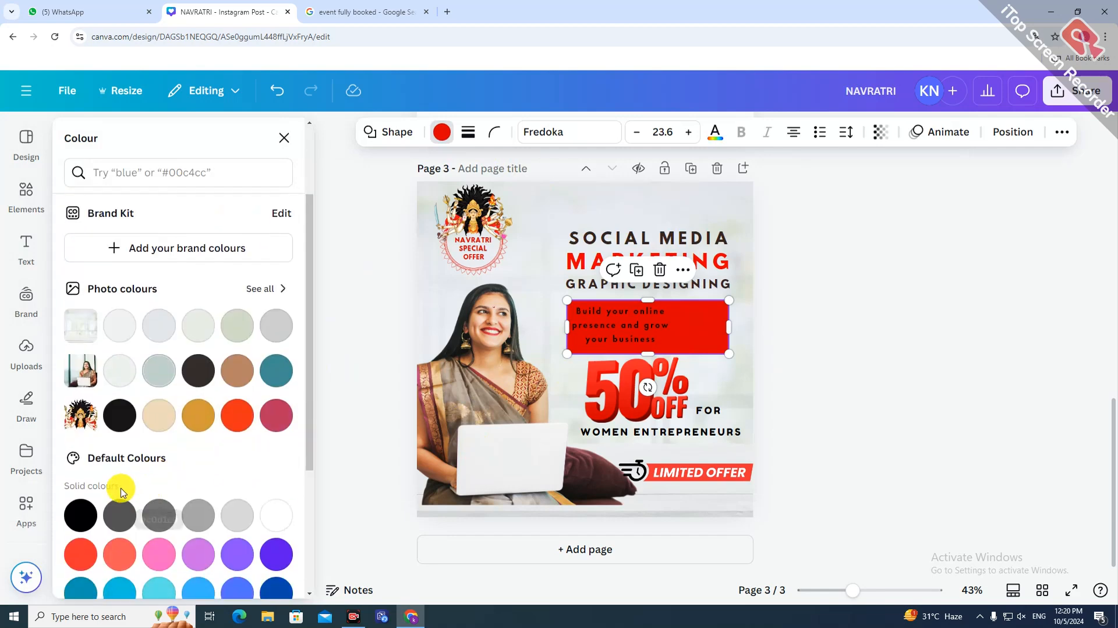
pyautogui.scroll(2, 150, 431)
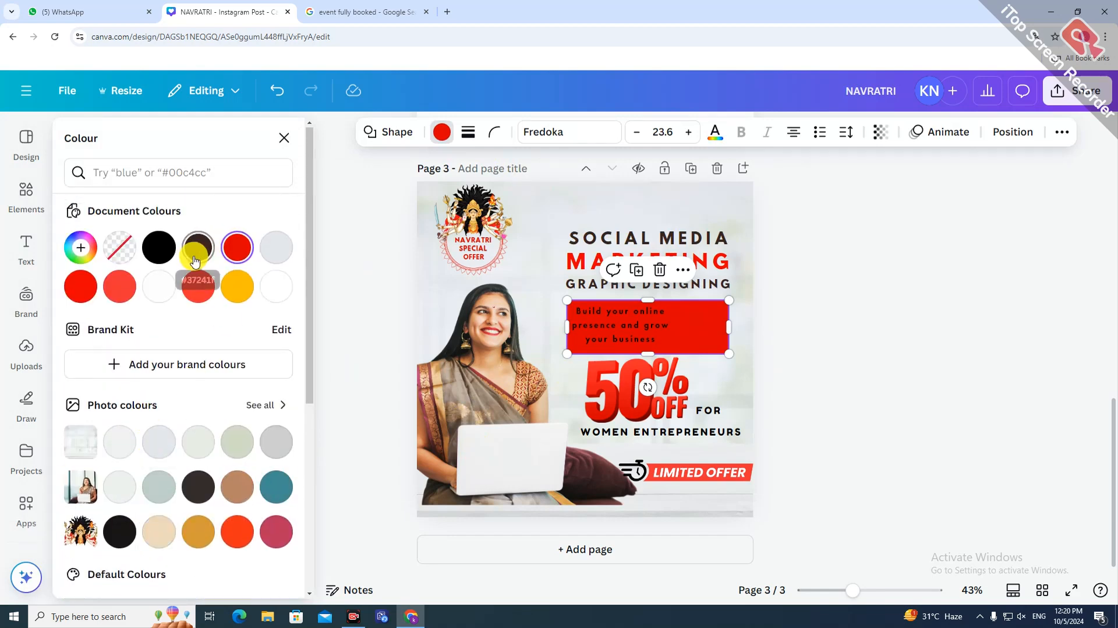
pyautogui.click(197, 248)
pyautogui.click(709, 330)
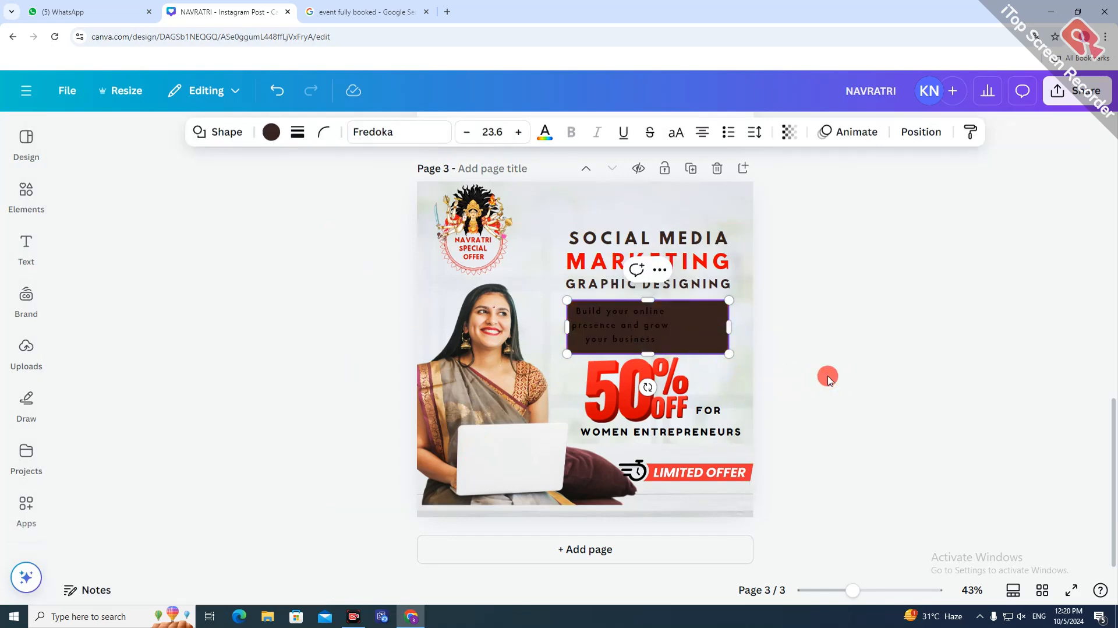
pyautogui.click(826, 377)
# Step: Round the corners of the dark brown rectangle to 45
pyautogui.click(704, 339)
pyautogui.click(324, 133)
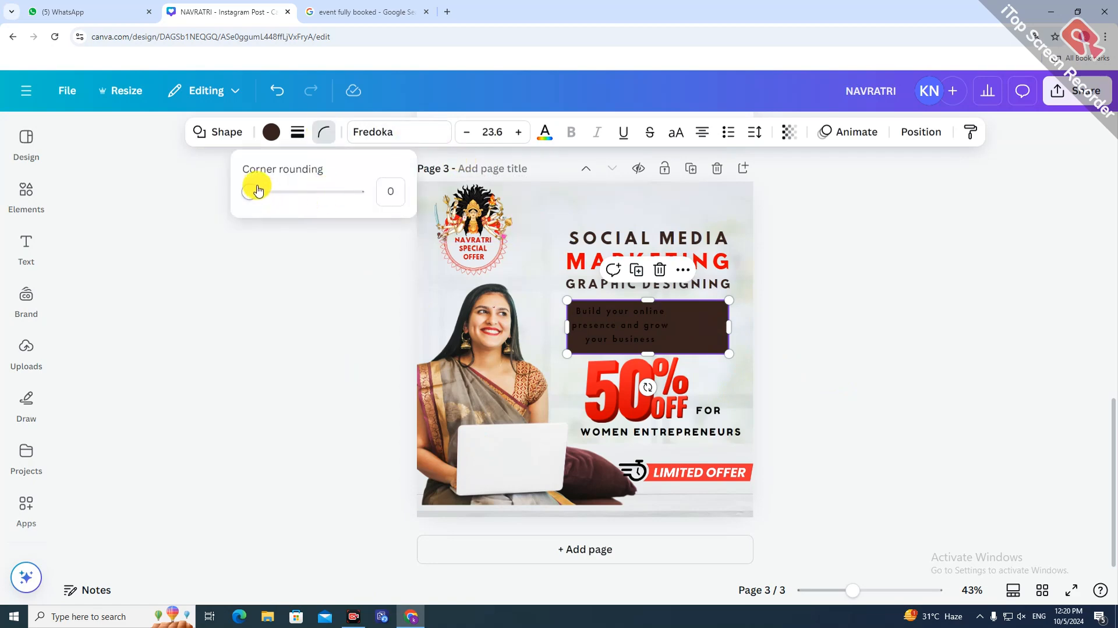
pyautogui.moveTo(246, 191); pyautogui.dragTo(297, 192)
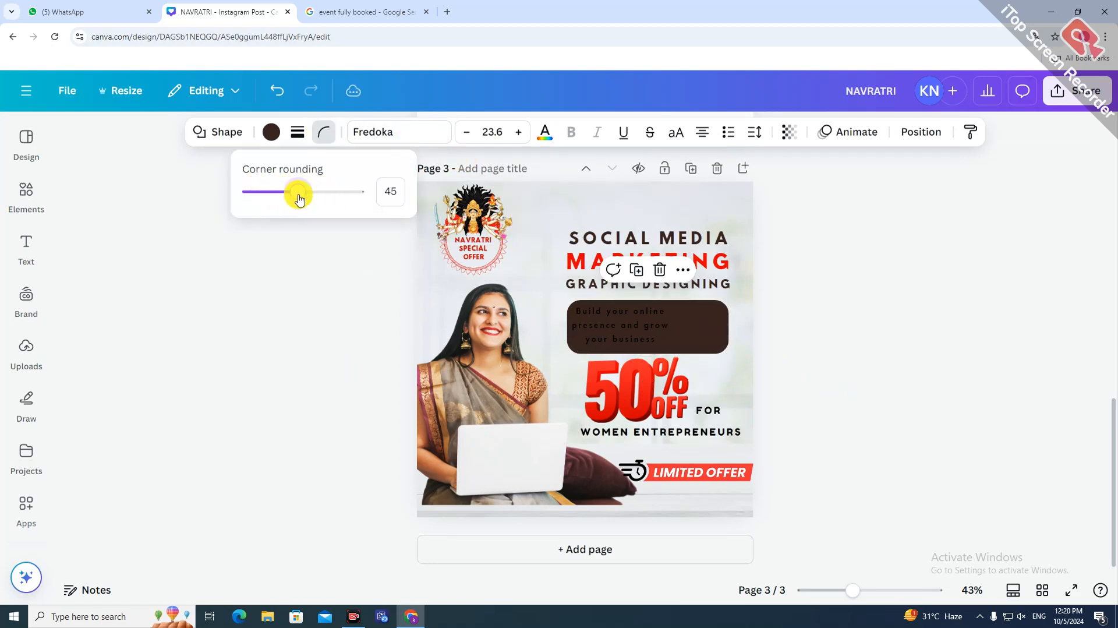
pyautogui.click(838, 347)
# Step: Colour the "Build your online presence and grow your business" text white and shift it slightly within the brown box
pyautogui.click(620, 334)
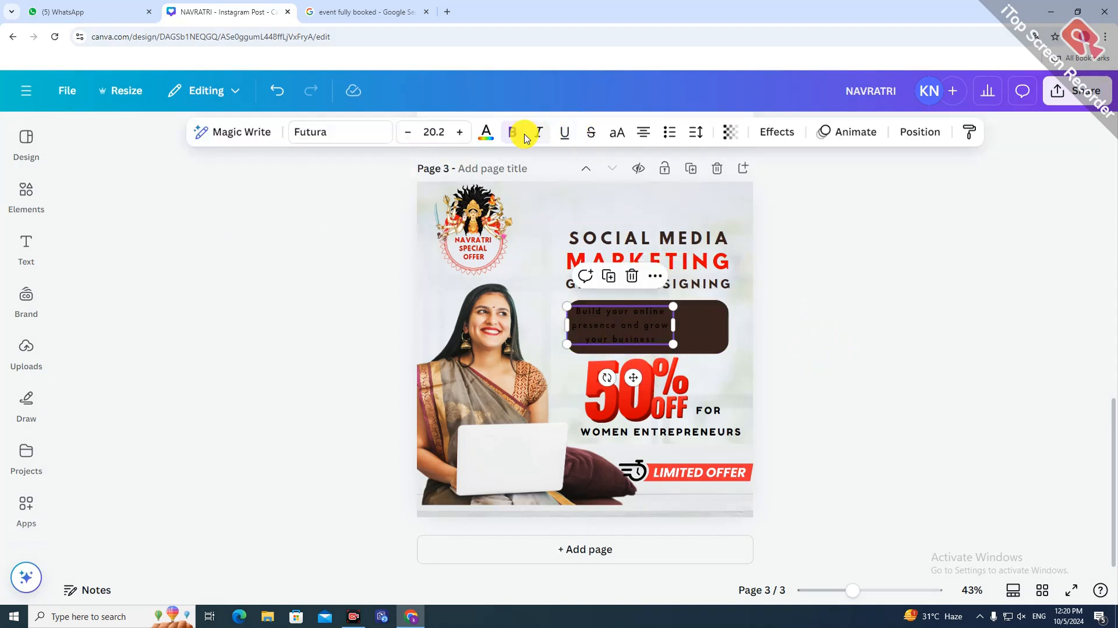
pyautogui.click(488, 133)
pyautogui.click(237, 286)
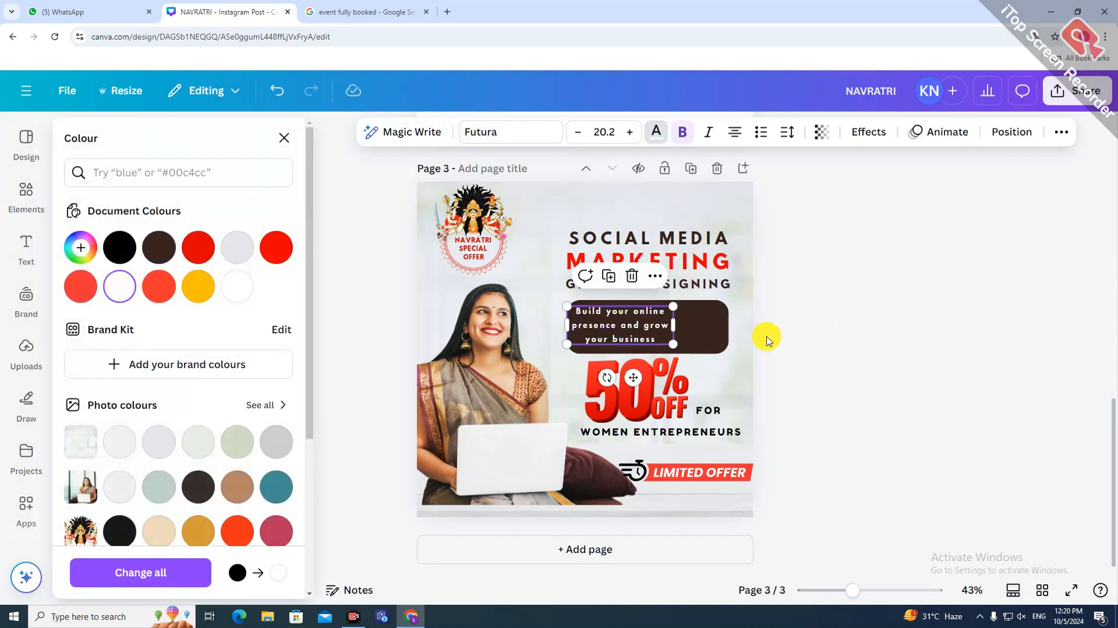
pyautogui.moveTo(581, 332); pyautogui.dragTo(635, 330)
pyautogui.click(872, 398)
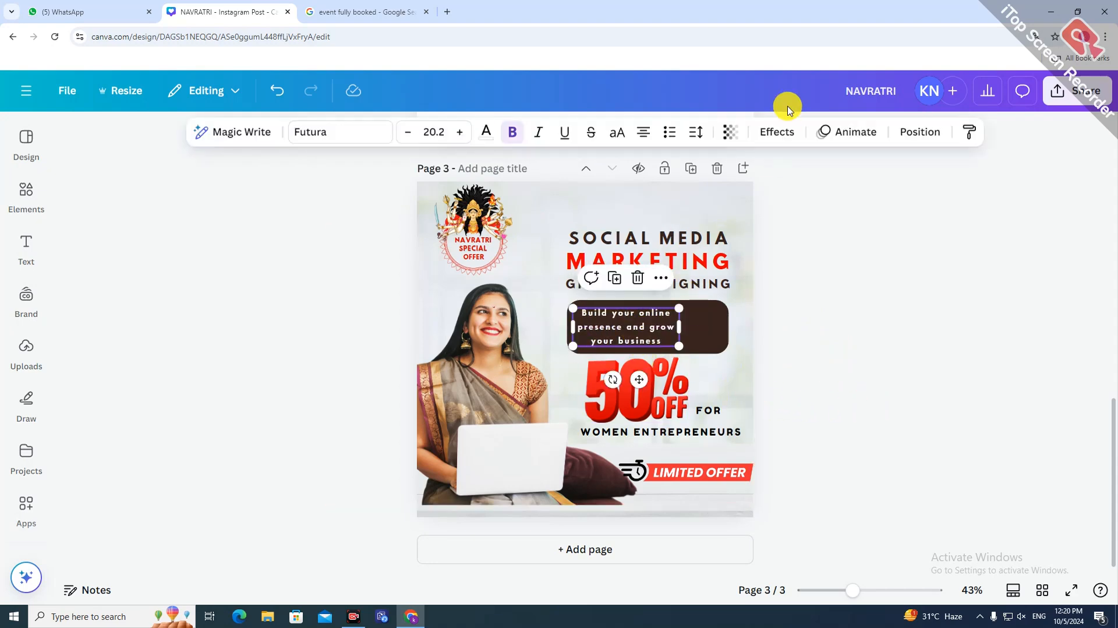
# Step: Apply the Shadow effect in black to the white "Build your online presence and grow your business" text
pyautogui.click(777, 132)
pyautogui.click(185, 227)
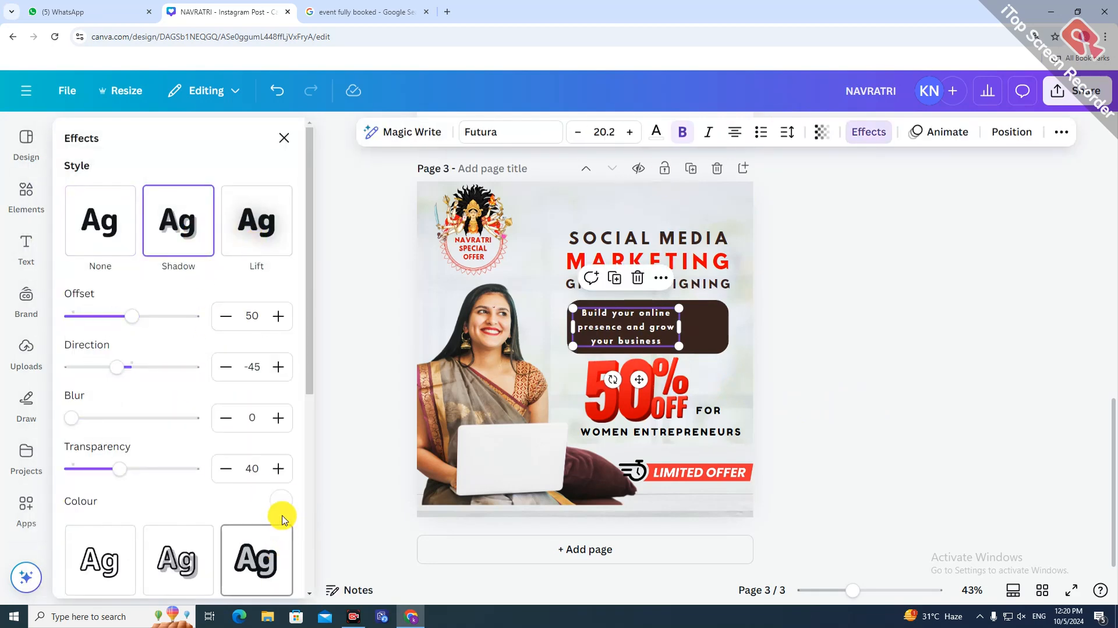
pyautogui.click(282, 501)
pyautogui.click(117, 324)
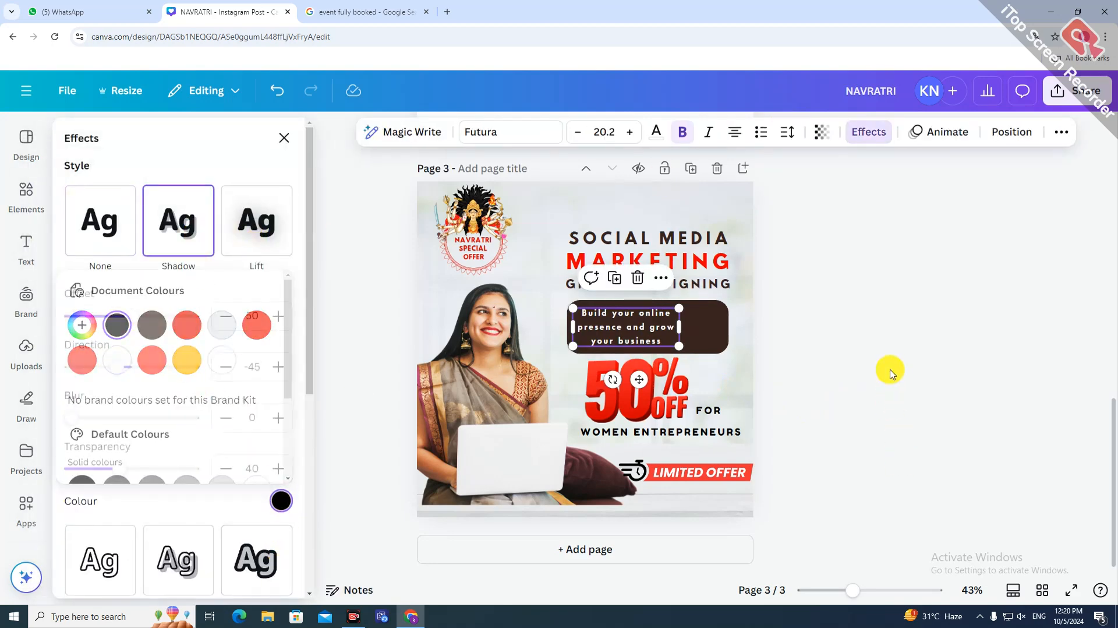
pyautogui.click(889, 372)
# Step: Move the "50% OFF" graphic slightly down and shift "WOMEN ENTREPRENEURS" slightly down and to the right
pyautogui.click(752, 387)
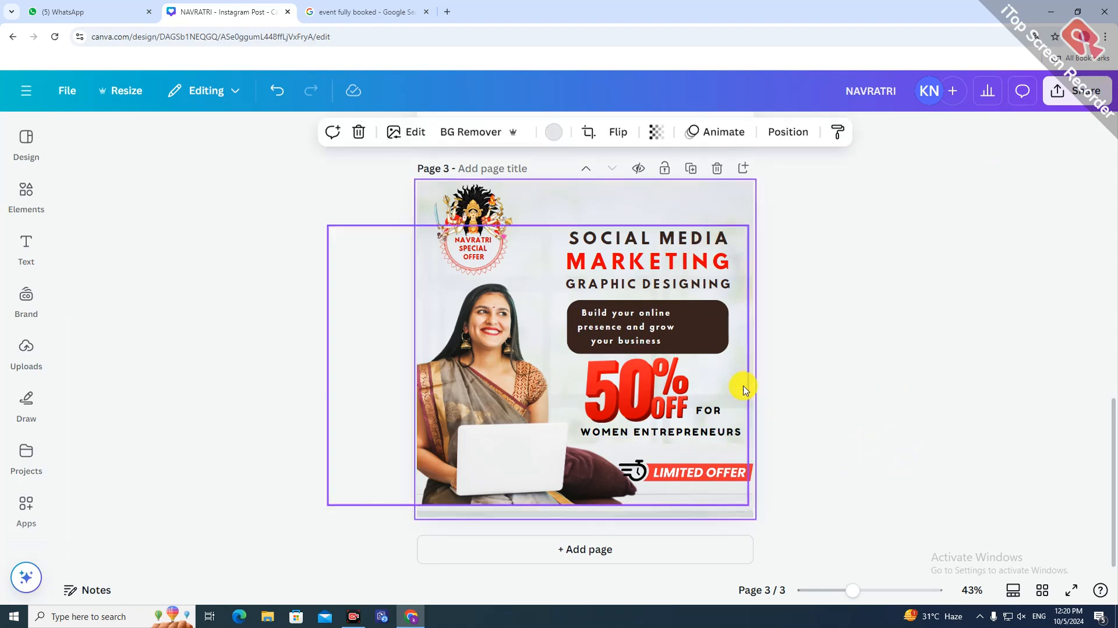
pyautogui.moveTo(599, 397); pyautogui.dragTo(599, 402)
pyautogui.click(716, 415)
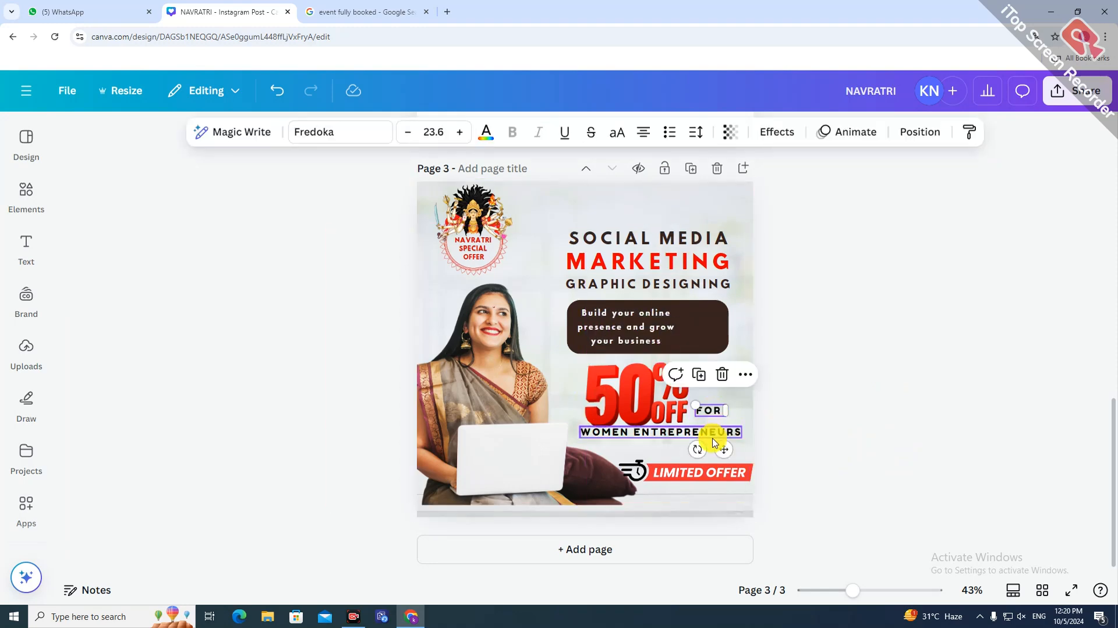
pyautogui.moveTo(713, 436); pyautogui.dragTo(719, 442)
pyautogui.click(875, 385)
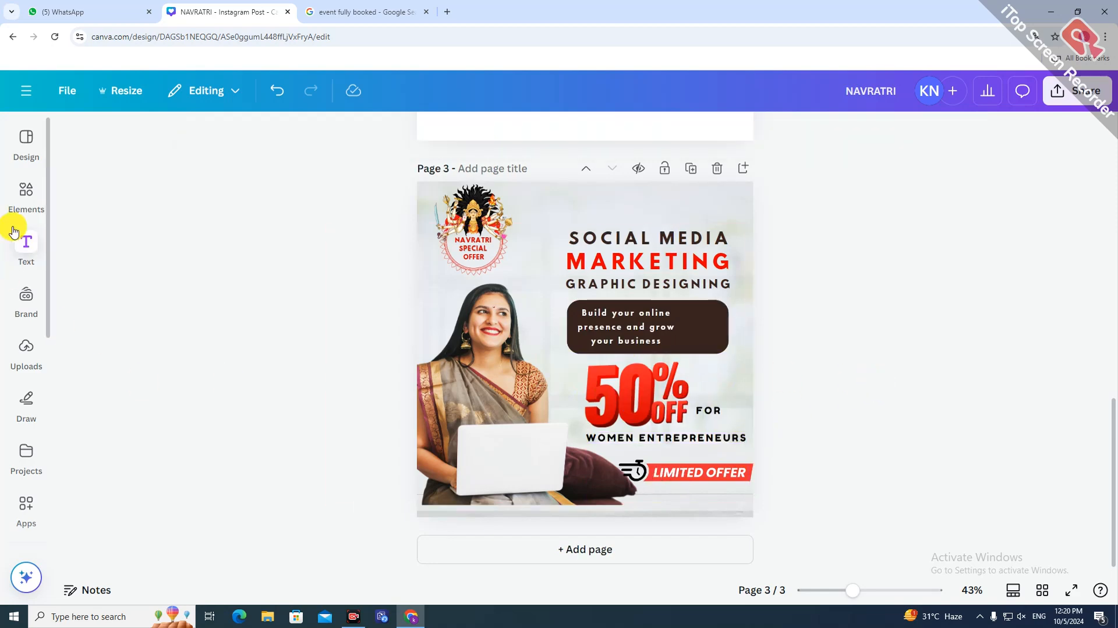
# Step: Upload the image "WhatsApp Image 2024-10-01 at 9.42.54 AM" from the Downloads folder
pyautogui.click(26, 346)
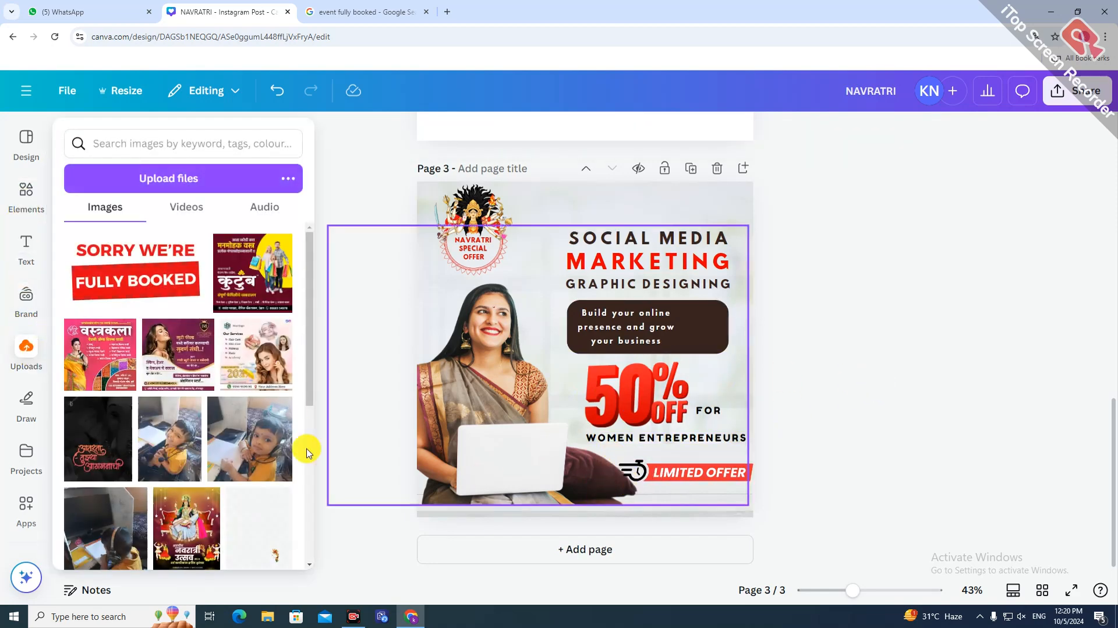
pyautogui.click(26, 346)
pyautogui.click(27, 345)
pyautogui.scroll(-5, 236, 416)
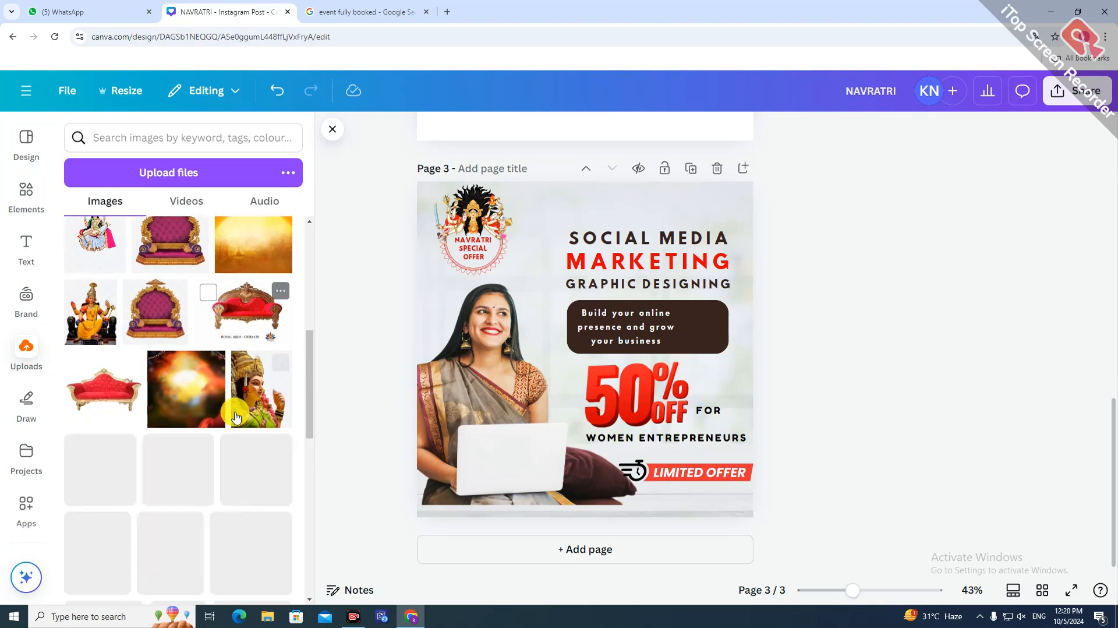
pyautogui.scroll(-10, 236, 416)
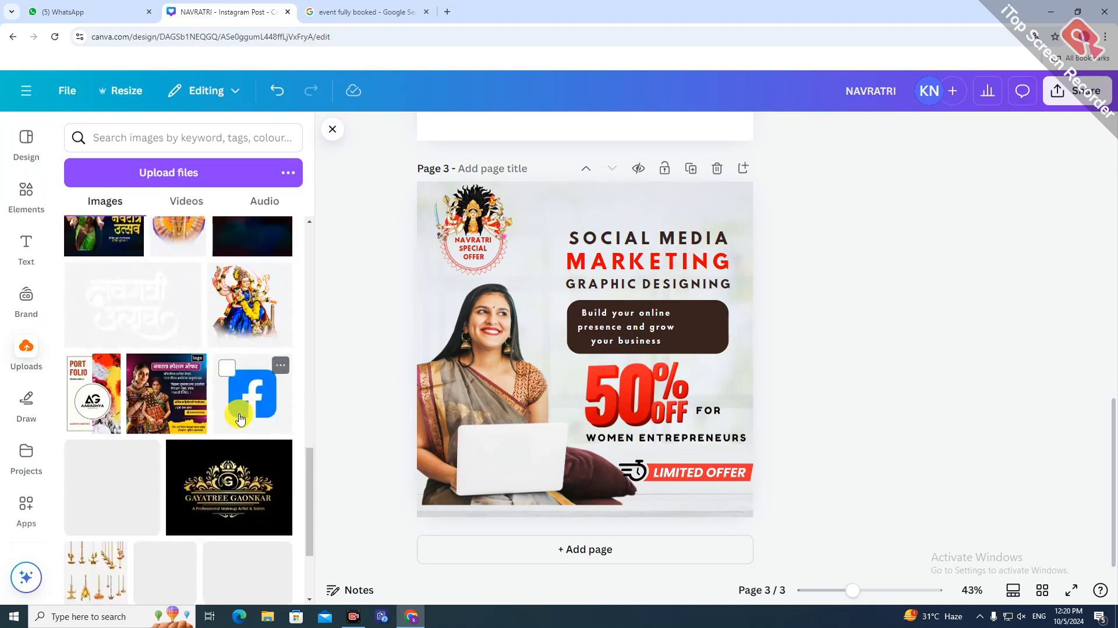
pyautogui.scroll(-3, 236, 414)
pyautogui.click(182, 172)
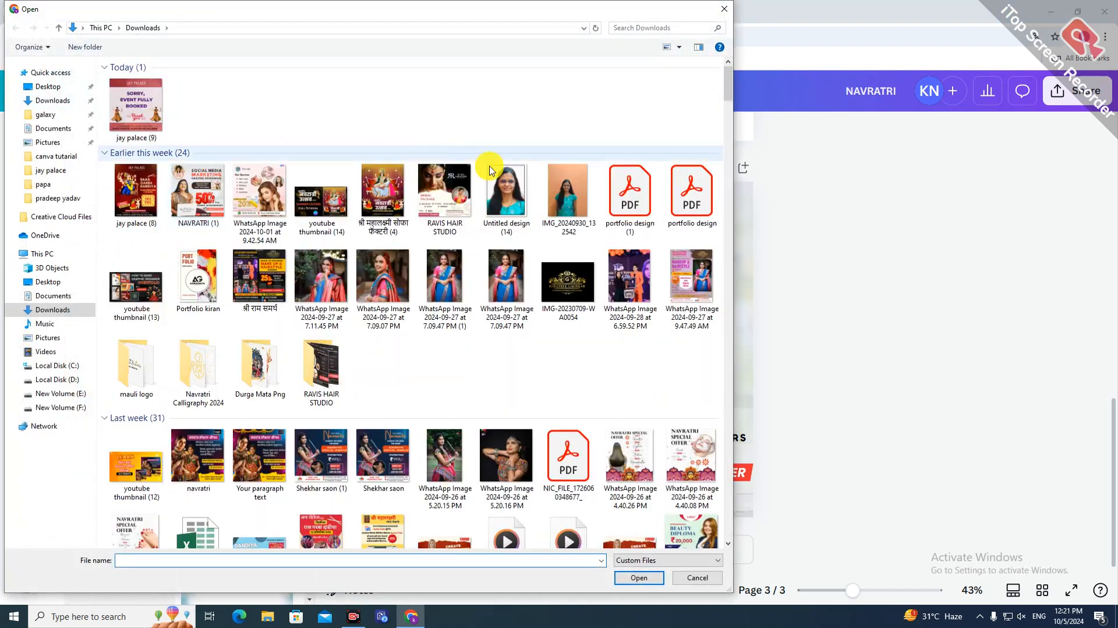
pyautogui.click(260, 198)
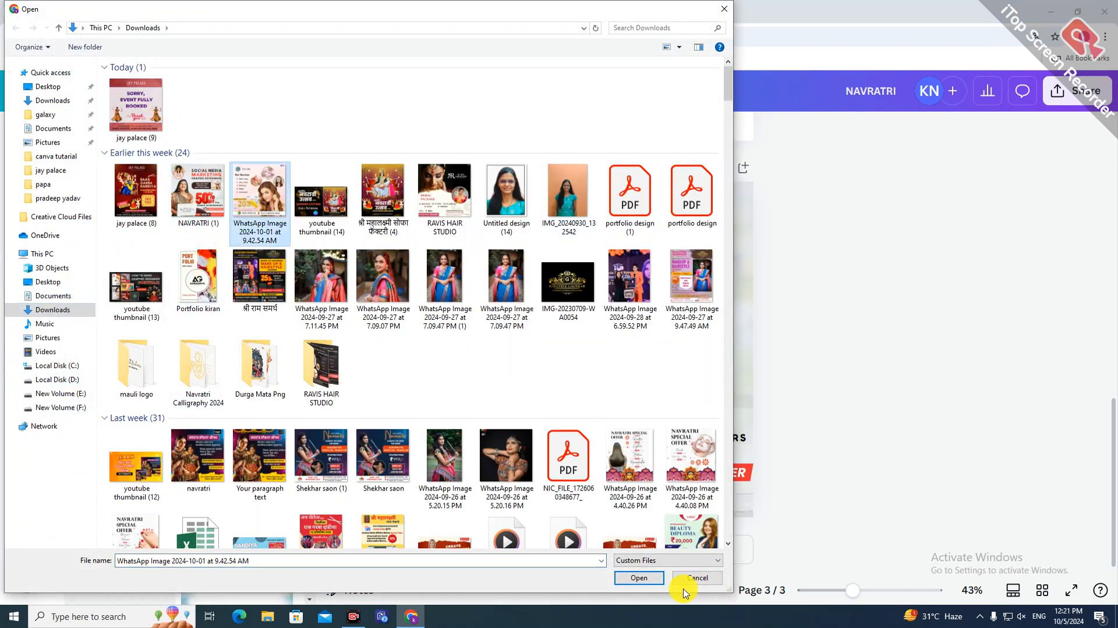
pyautogui.click(650, 579)
# Step: Add the uploaded salon flyer image to page 3 and shrink it onto the right end of the brown box
pyautogui.scroll(1, 153, 316)
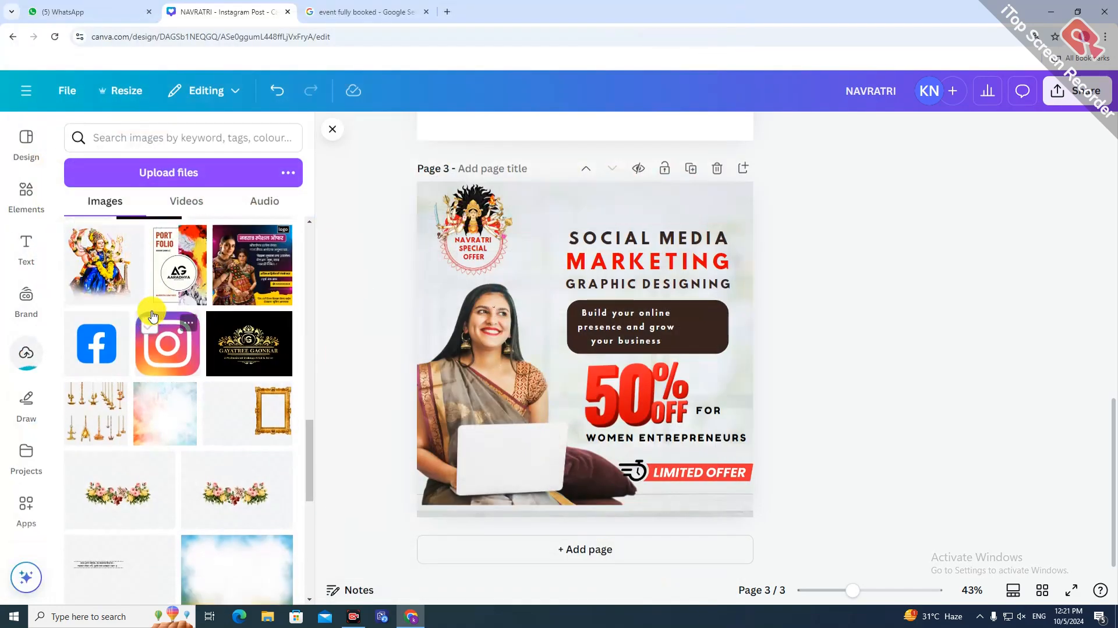
pyautogui.click(96, 276)
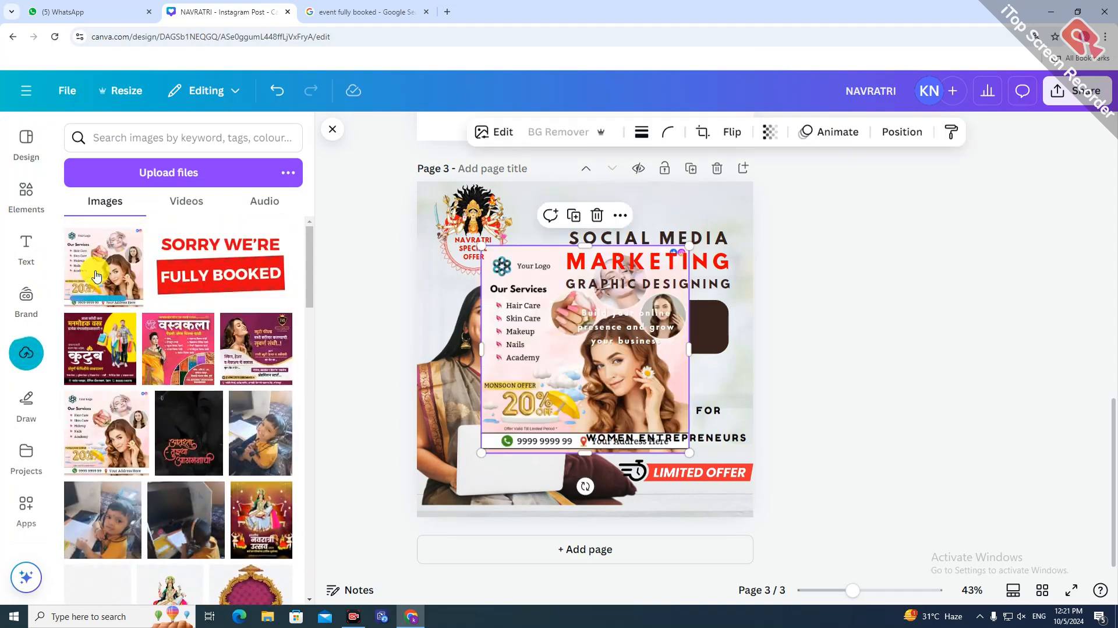
pyautogui.click(332, 129)
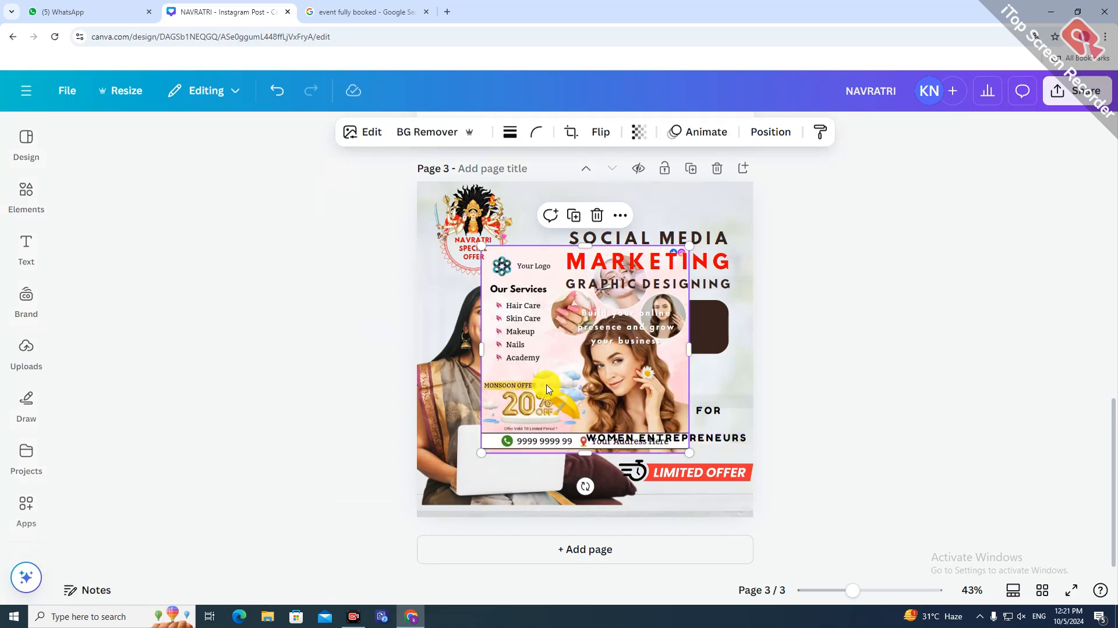
pyautogui.moveTo(546, 388); pyautogui.dragTo(547, 392)
pyautogui.moveTo(690, 453); pyautogui.dragTo(722, 348)
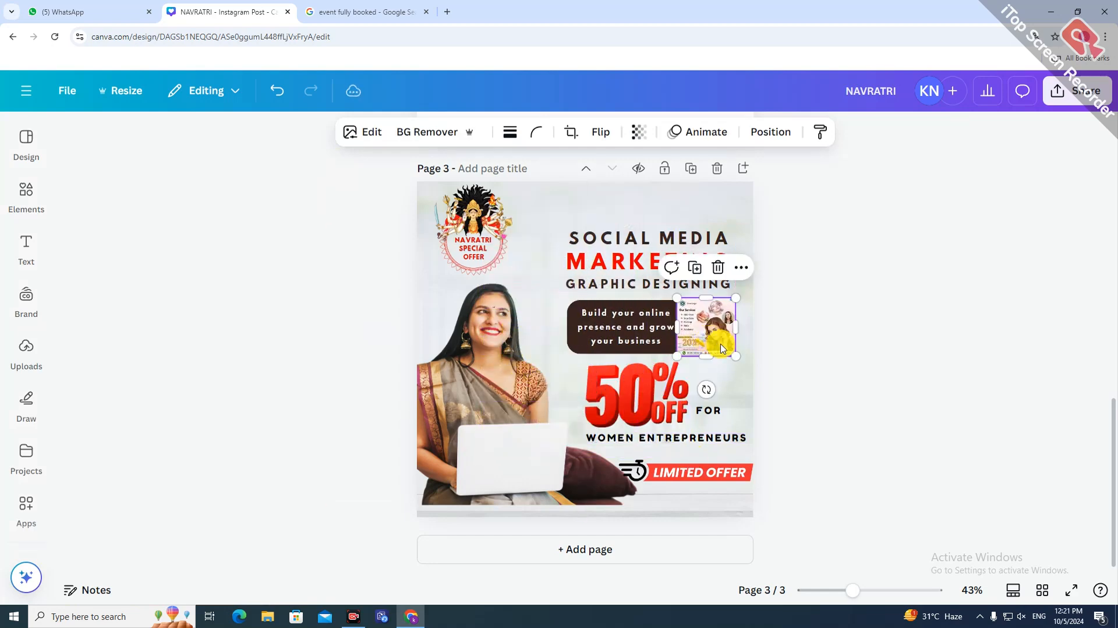
pyautogui.click(871, 402)
# Step: Enlarge the small salon flyer image slightly and fine-tune its position beside the brown box's text
pyautogui.click(727, 313)
pyautogui.moveTo(737, 292); pyautogui.dragTo(743, 286)
pyautogui.moveTo(718, 328); pyautogui.dragTo(720, 331)
pyautogui.click(855, 416)
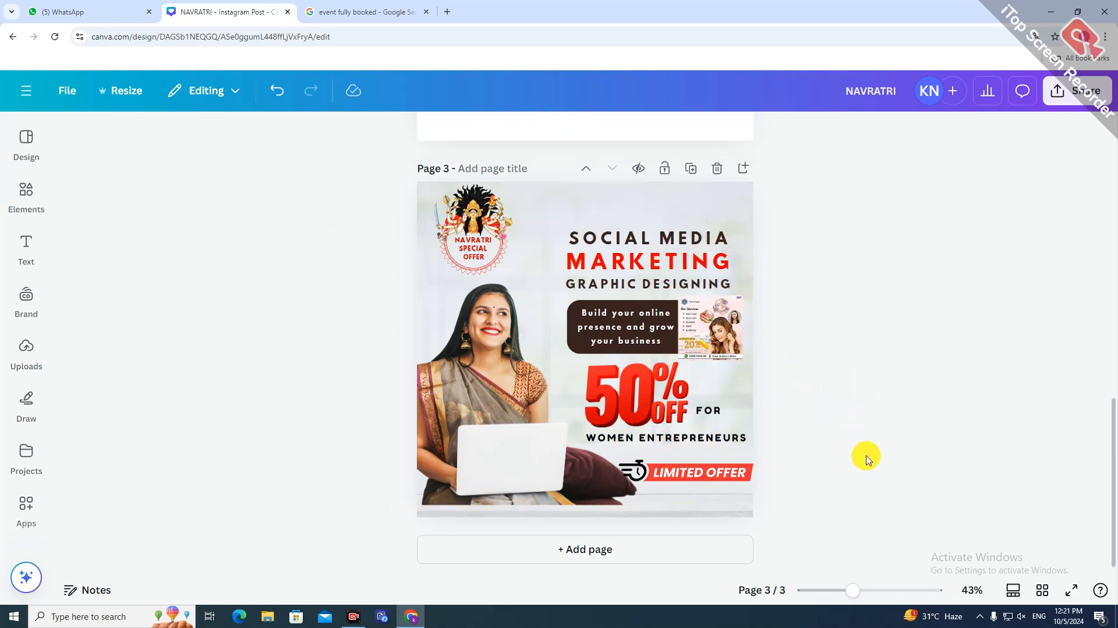
# Step: Move "FOR" slightly down and set "WOMEN ENTREPRENEURS" in the League Spartan font with the Shadow effect
pyautogui.moveTo(697, 419); pyautogui.dragTo(697, 425)
pyautogui.click(790, 451)
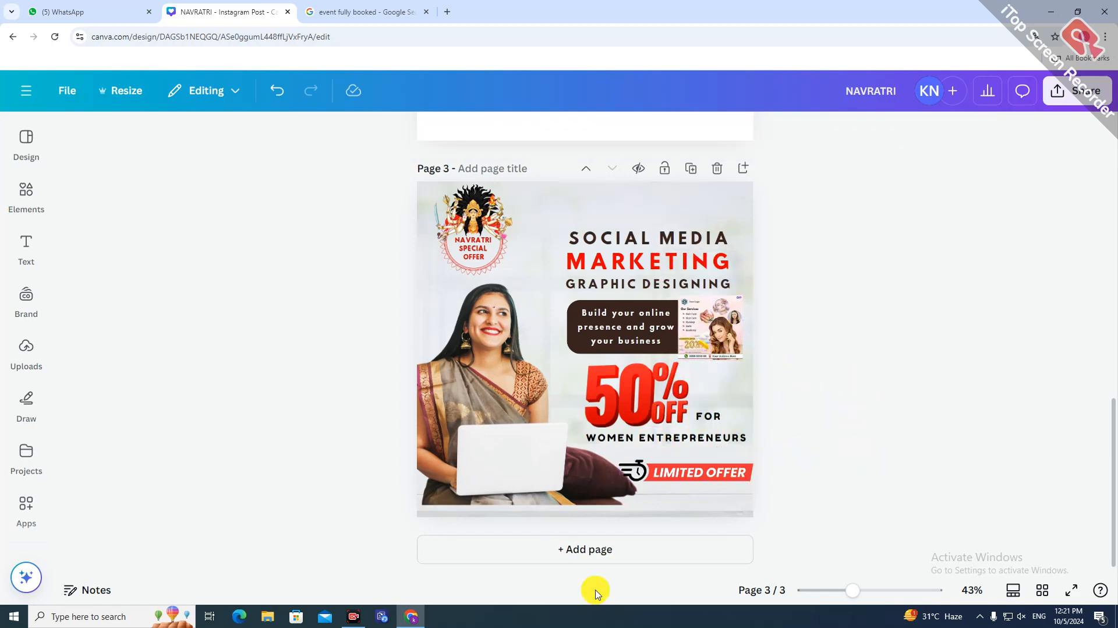
pyautogui.click(711, 436)
pyautogui.click(767, 134)
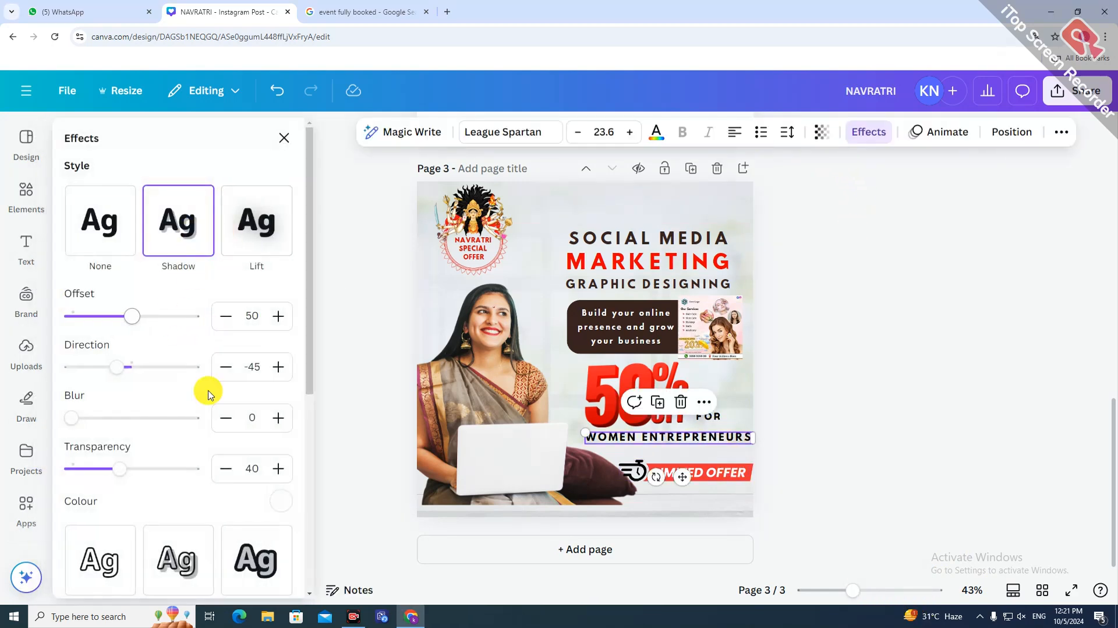
pyautogui.click(709, 417)
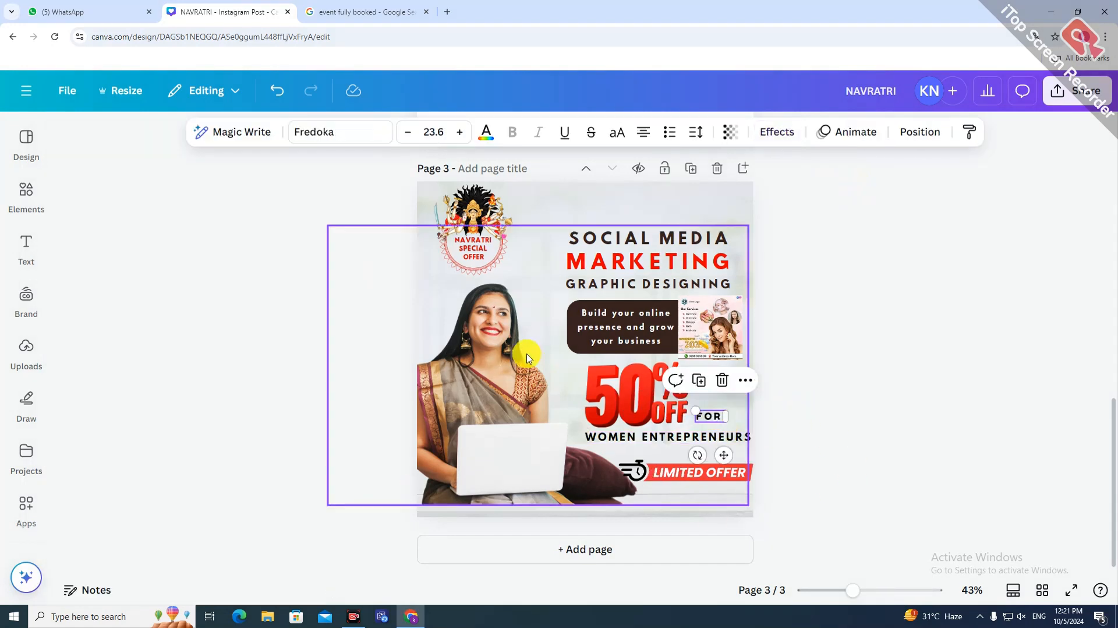
pyautogui.click(732, 447)
pyautogui.click(798, 308)
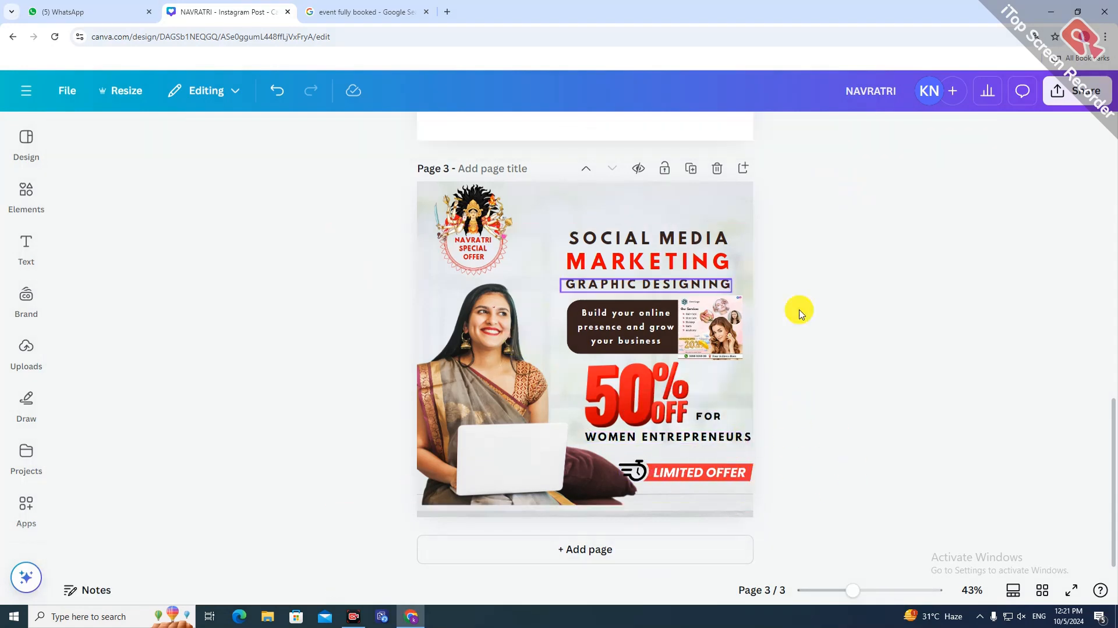
# Step: Add a red square shape to page 3, place it along the page's lower edge and widen it to the right edge
pyautogui.click(654, 502)
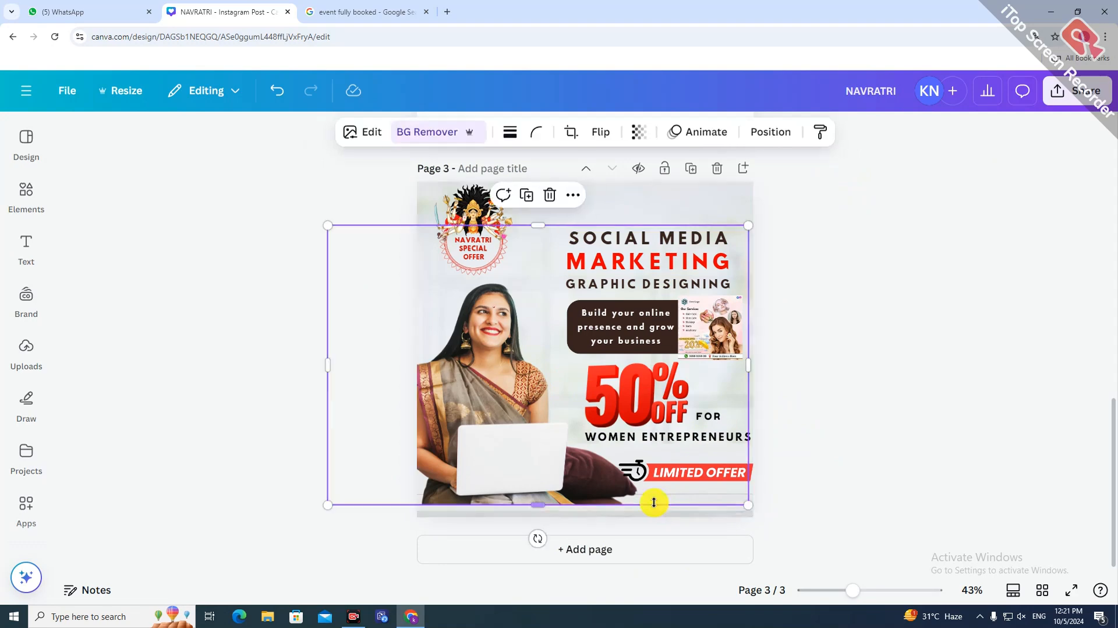
pyautogui.click(802, 488)
pyautogui.click(26, 198)
pyautogui.click(88, 284)
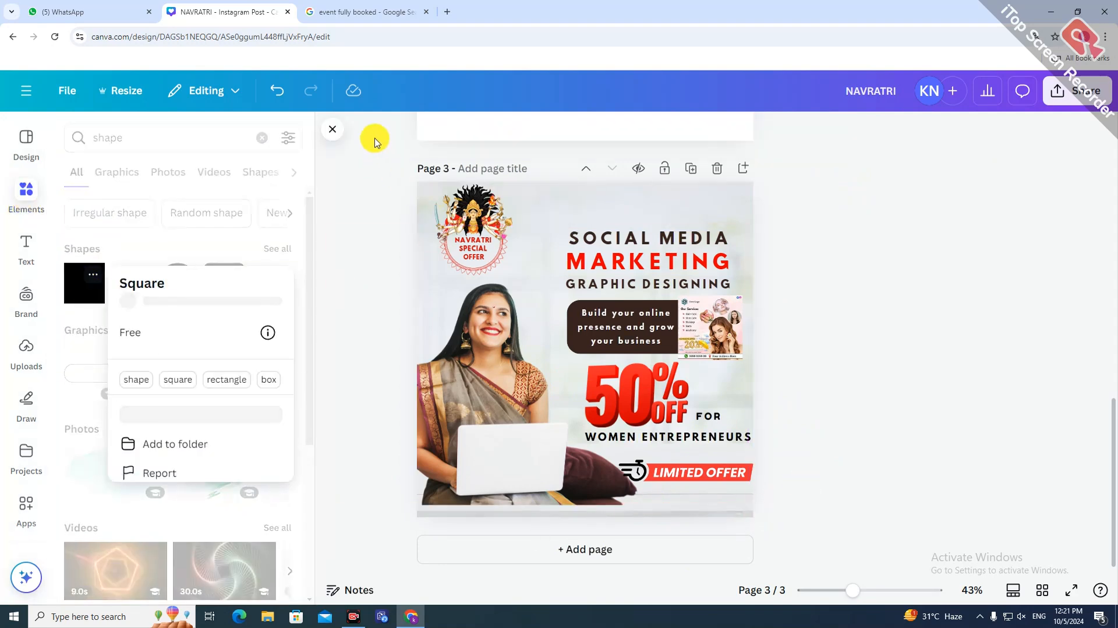
pyautogui.click(333, 134)
pyautogui.click(27, 250)
pyautogui.click(26, 197)
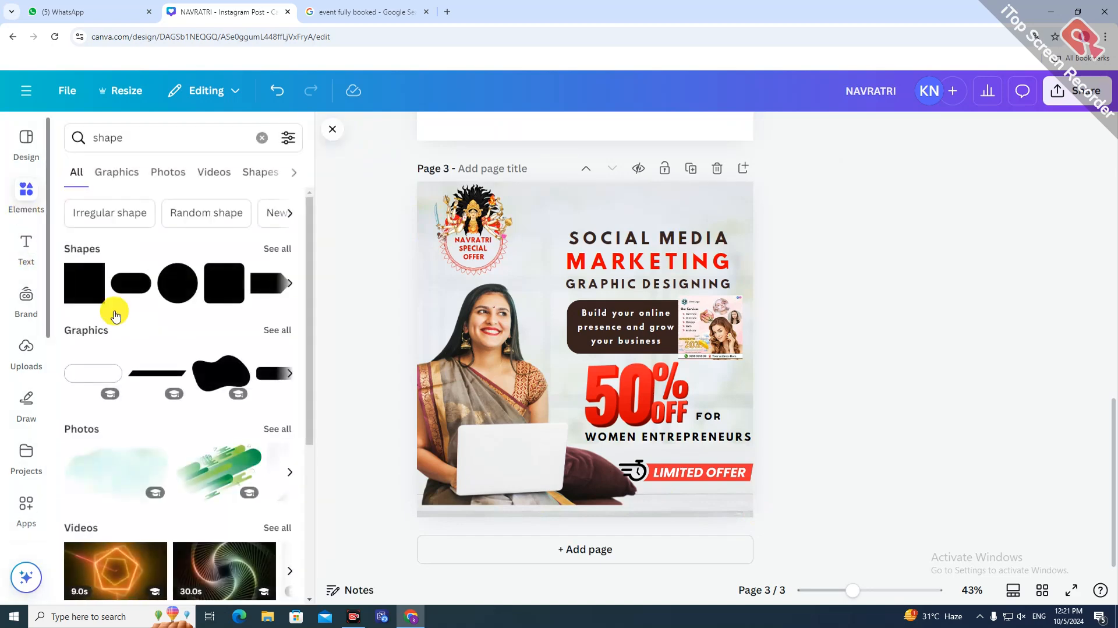
pyautogui.click(88, 286)
pyautogui.click(334, 133)
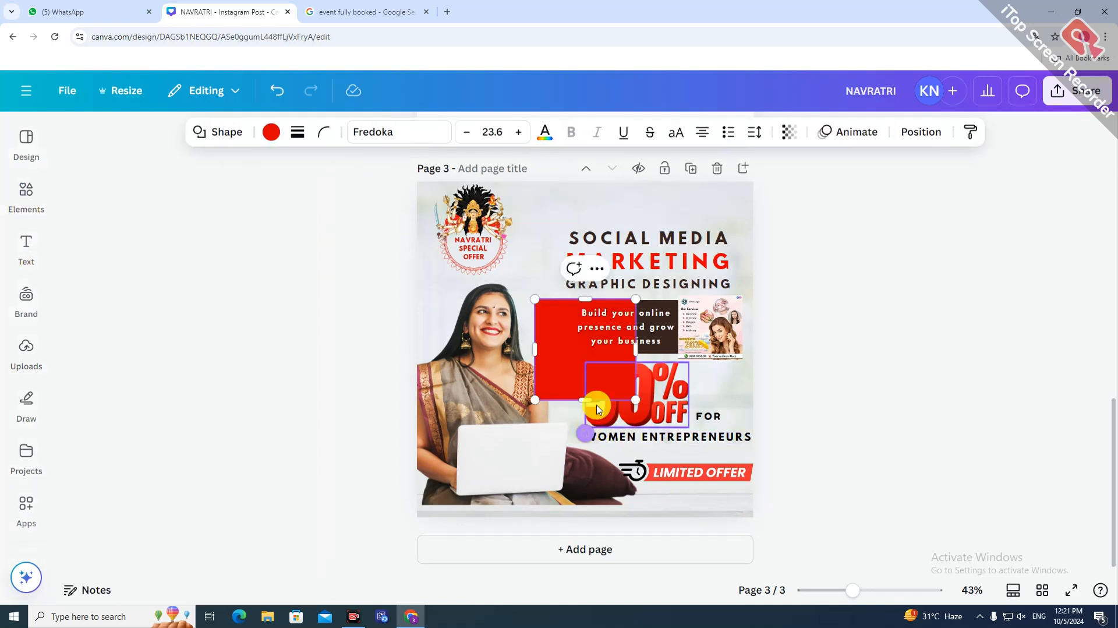
pyautogui.moveTo(558, 376); pyautogui.dragTo(619, 568)
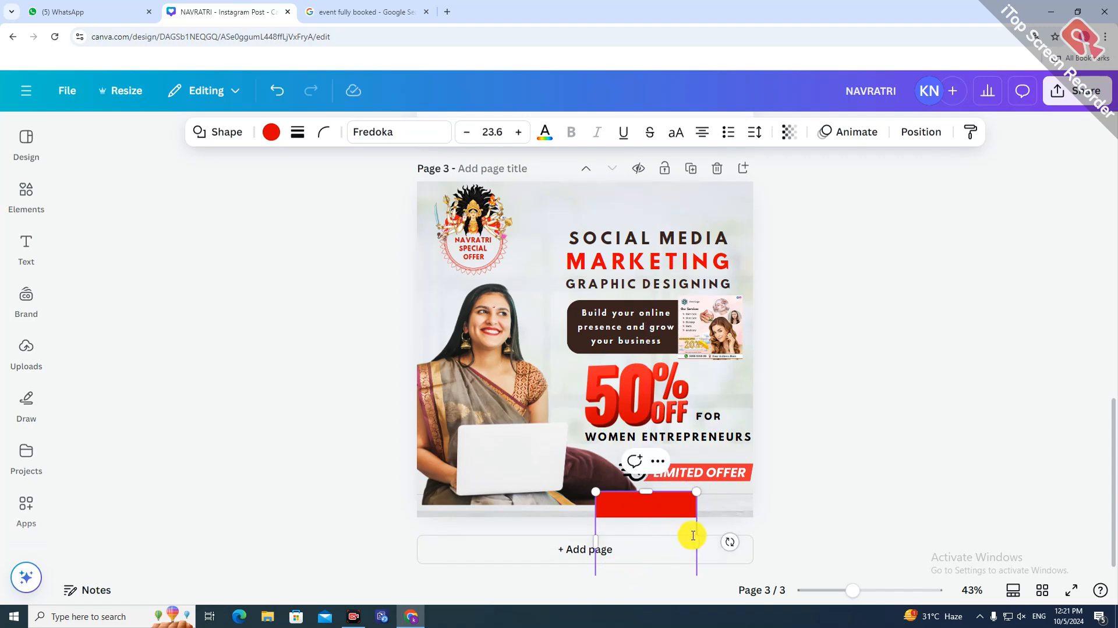
pyautogui.moveTo(693, 531); pyautogui.dragTo(772, 541)
# Step: Send the red strip behind the woman's photo and shift it slightly to the right
pyautogui.rightClick(623, 513)
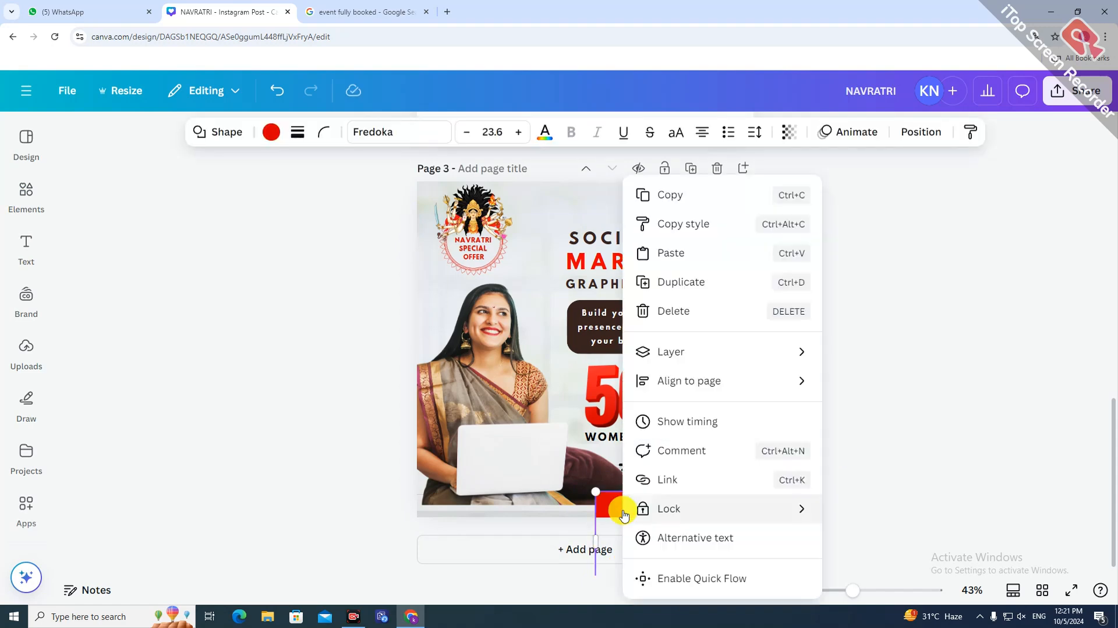
pyautogui.moveTo(708, 356)
pyautogui.click(917, 437)
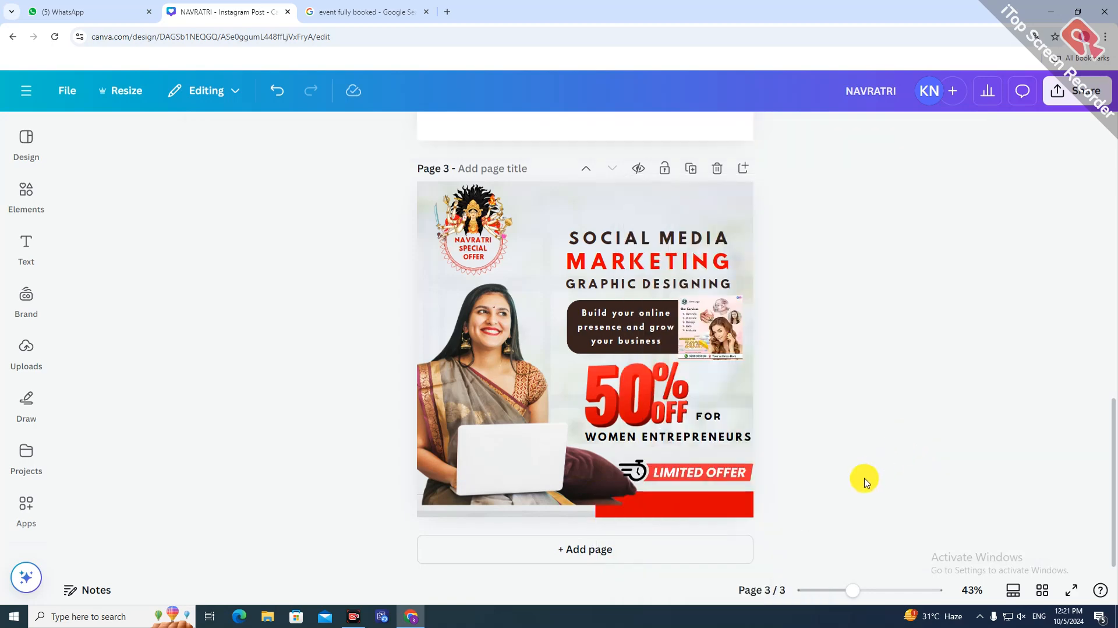
pyautogui.moveTo(652, 512); pyautogui.dragTo(660, 507)
# Step: Move the woman's photo down so that it meets the lower edge of page 3
pyautogui.click(554, 507)
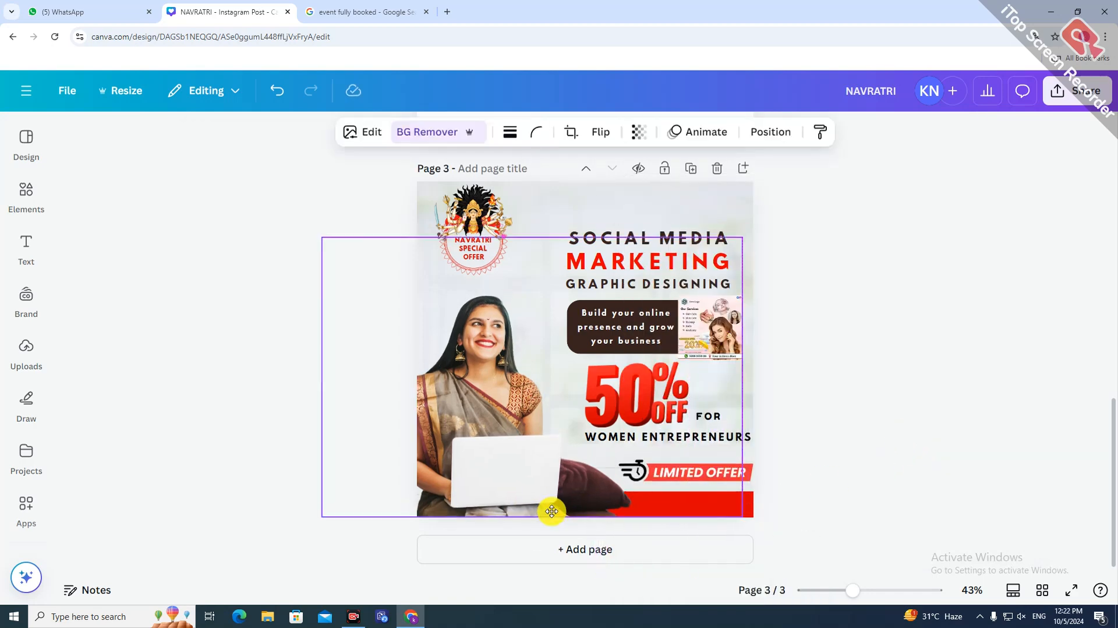
pyautogui.click(845, 471)
pyautogui.click(739, 505)
pyautogui.click(819, 483)
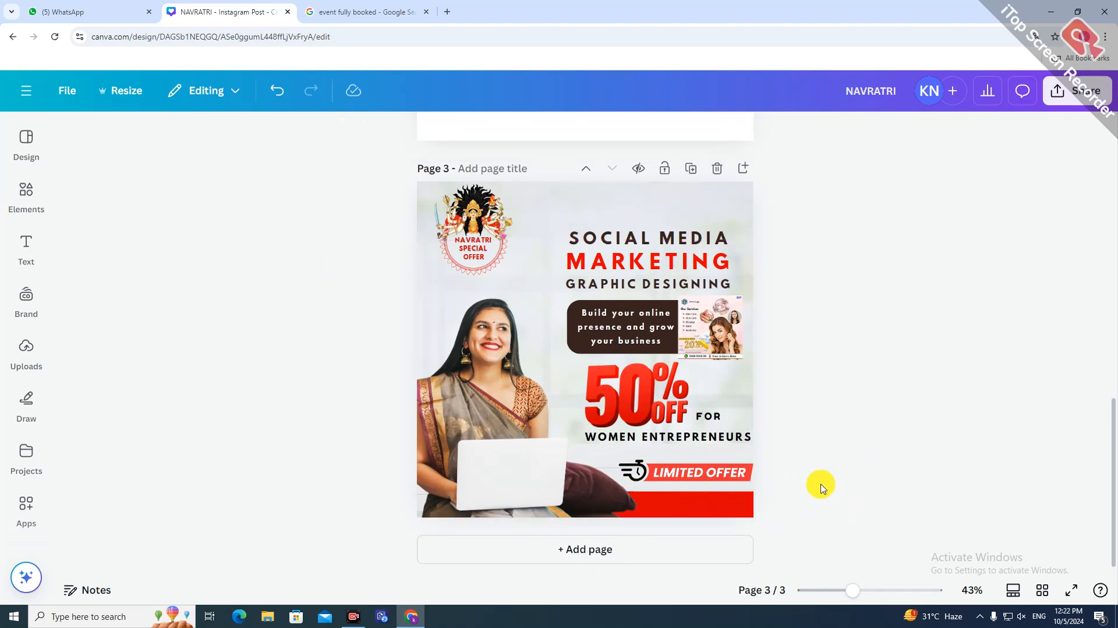
# Step: Copy the contact phone number from the page 2 text and place it on the right end of page 3's red strip
pyautogui.click(683, 503)
pyautogui.scroll(1, 637, 451)
pyautogui.scroll(5, 637, 450)
pyautogui.click(553, 352)
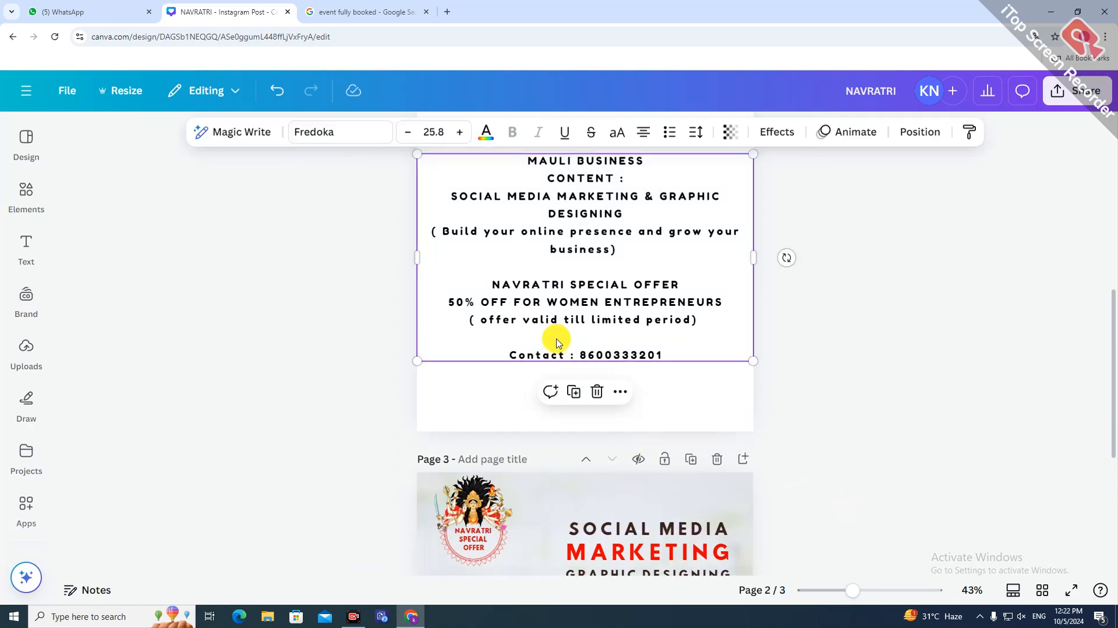
pyautogui.click(586, 358)
pyautogui.click(580, 355)
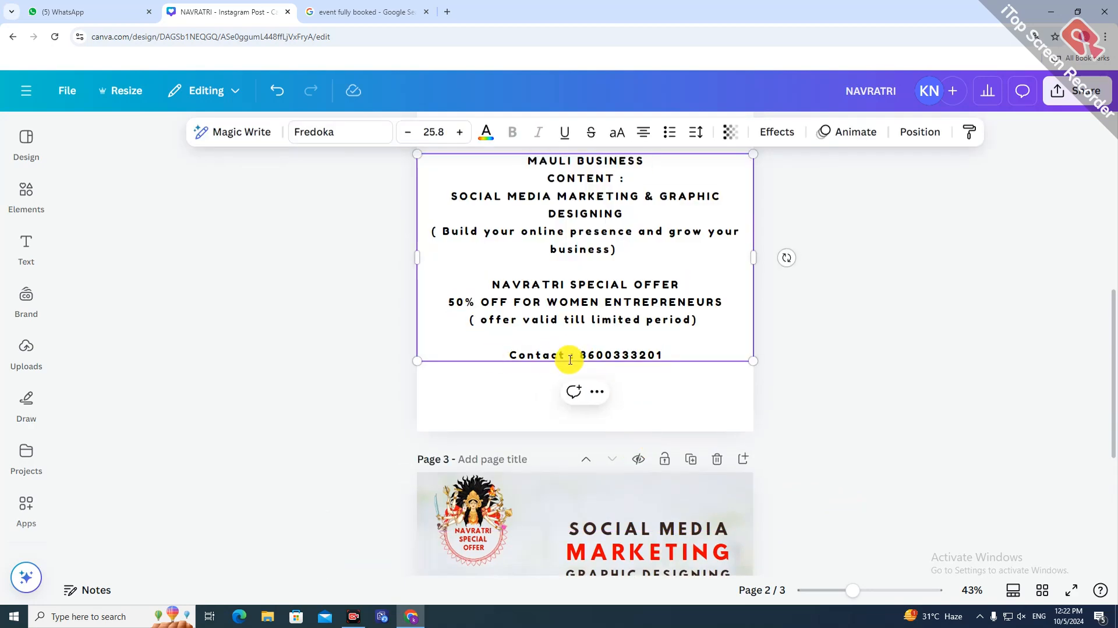
pyautogui.scroll(-6, 671, 462)
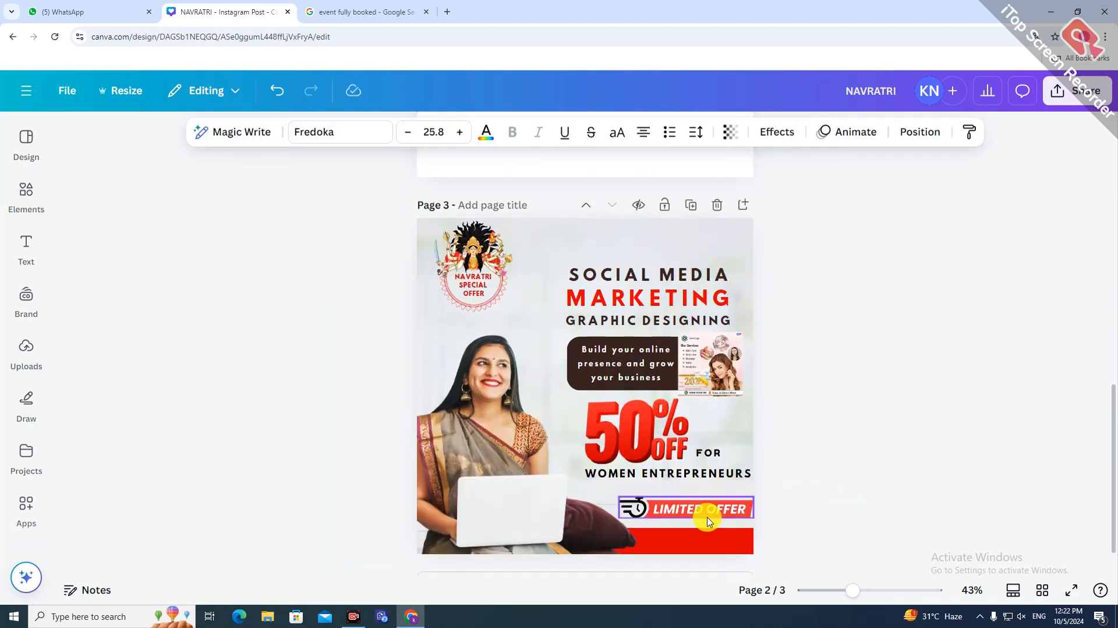
pyautogui.hotkey('ctrl', 'v')
pyautogui.moveTo(607, 385); pyautogui.dragTo(782, 549)
# Step: Set the phone number text on the red strip to white
pyautogui.click(731, 515)
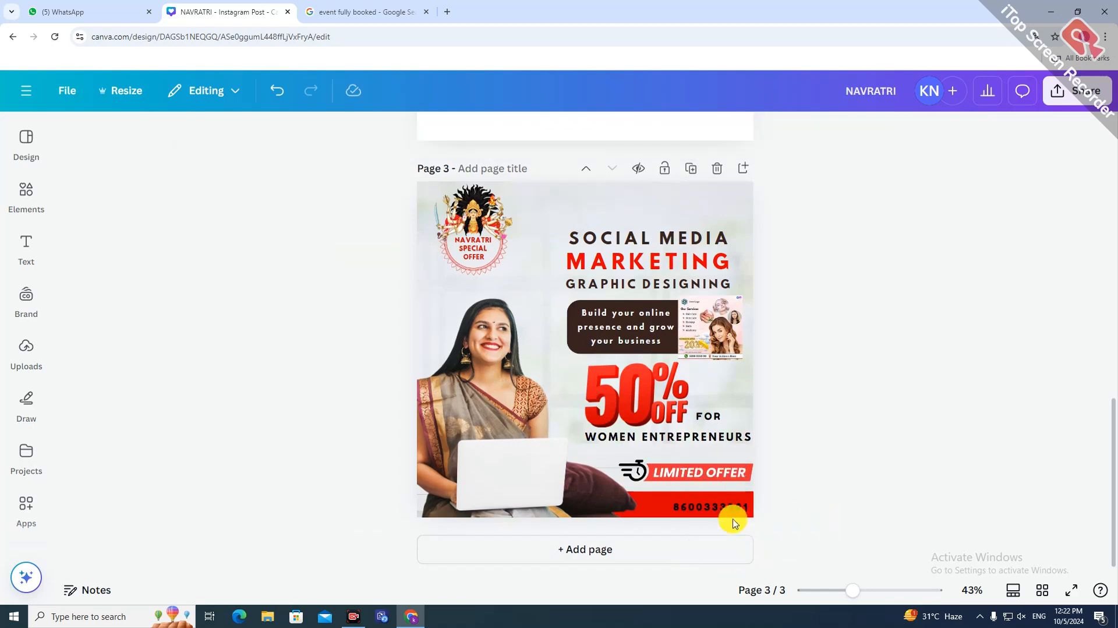
pyautogui.click(483, 132)
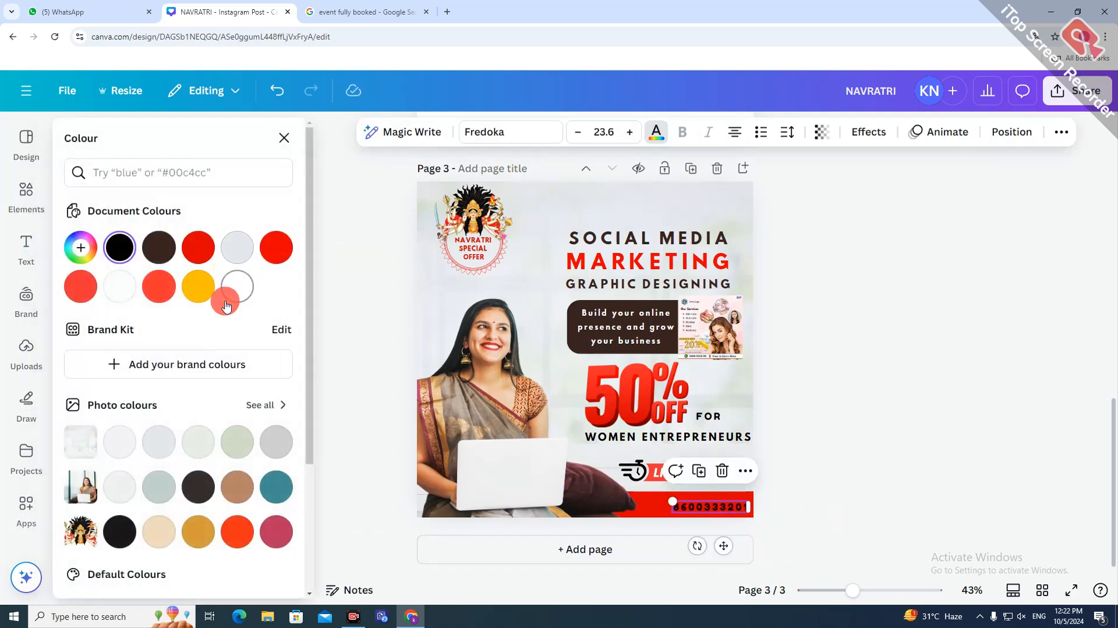
pyautogui.click(236, 288)
pyautogui.click(871, 427)
# Step: Search the element graphics for "conatct us" and place the blue and orange CONTACT US banner directly left of the phone number
pyautogui.click(26, 195)
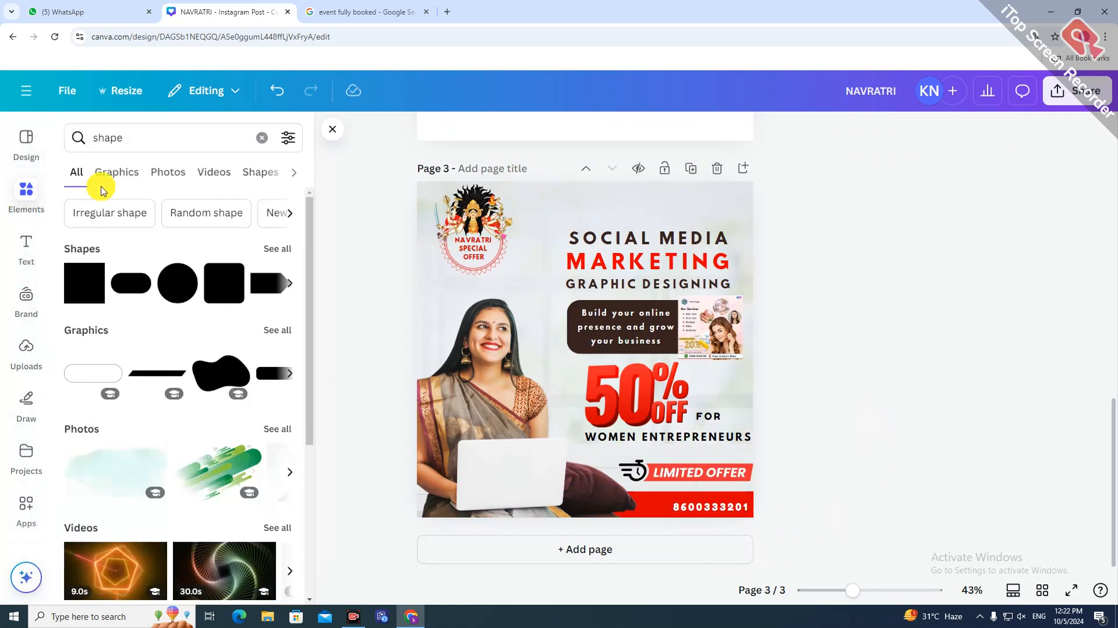
pyautogui.write('conatc')
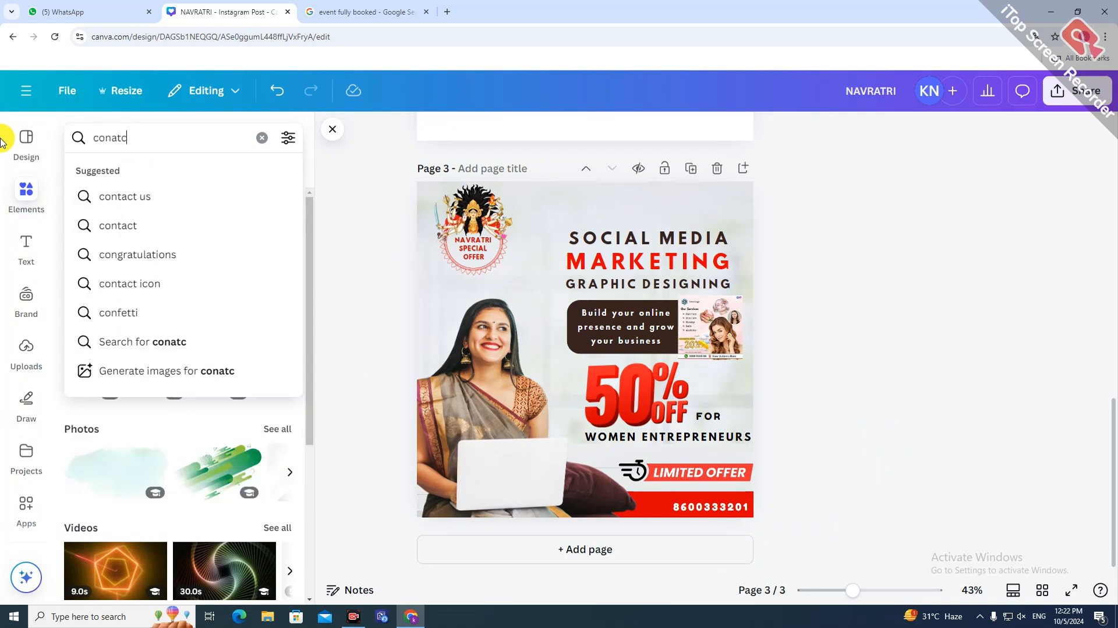
pyautogui.write('t')
pyautogui.click(200, 196)
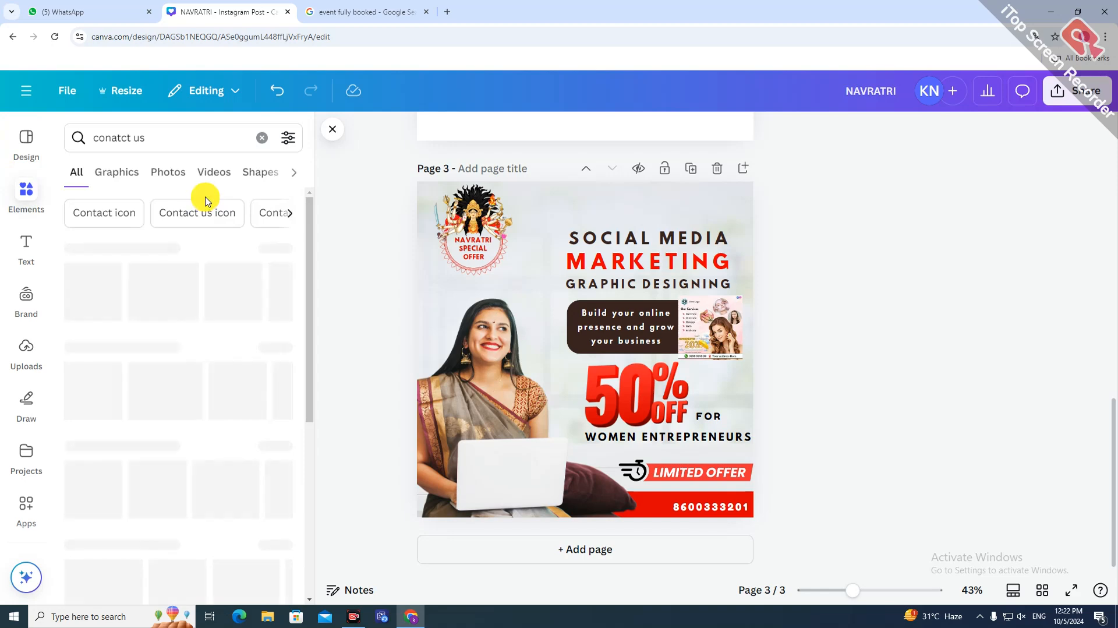
pyautogui.click(275, 249)
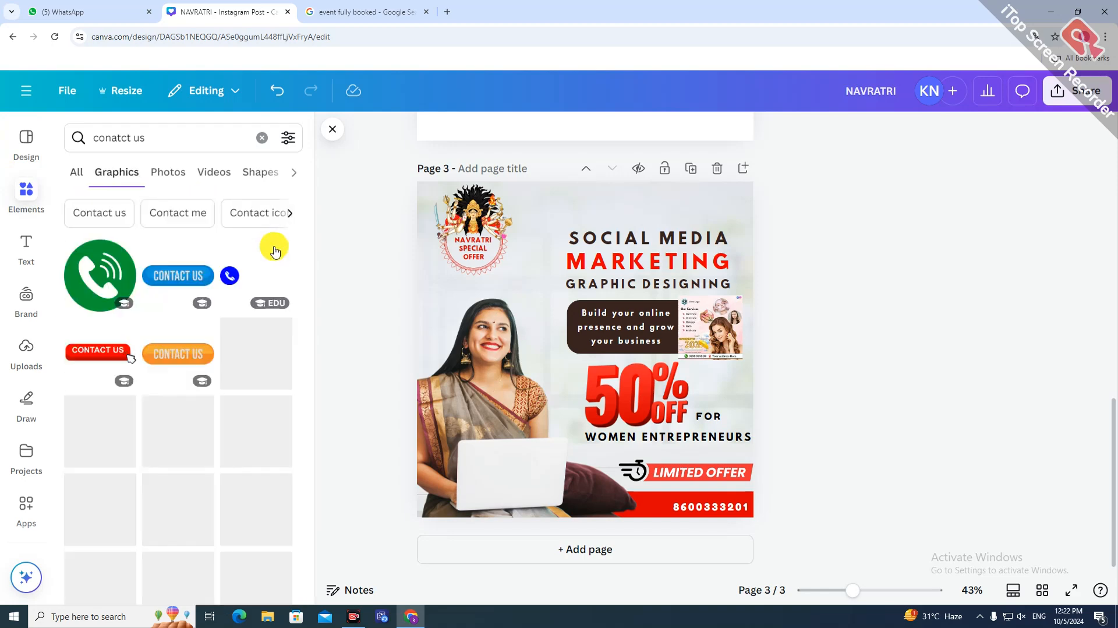
pyautogui.click(255, 369)
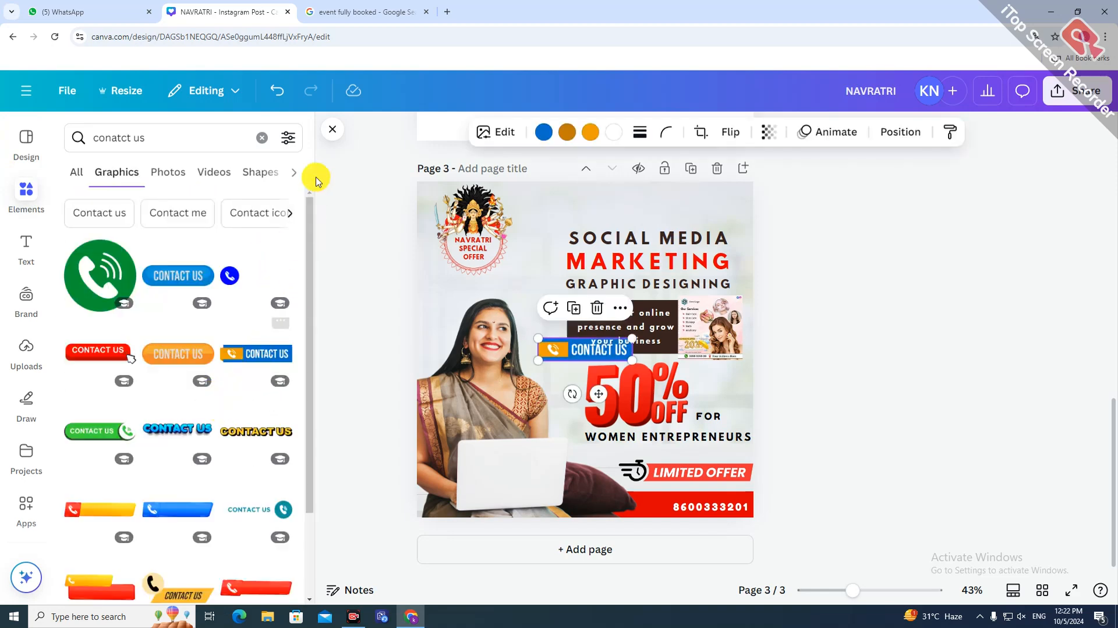
pyautogui.click(333, 129)
pyautogui.moveTo(575, 355); pyautogui.dragTo(609, 502)
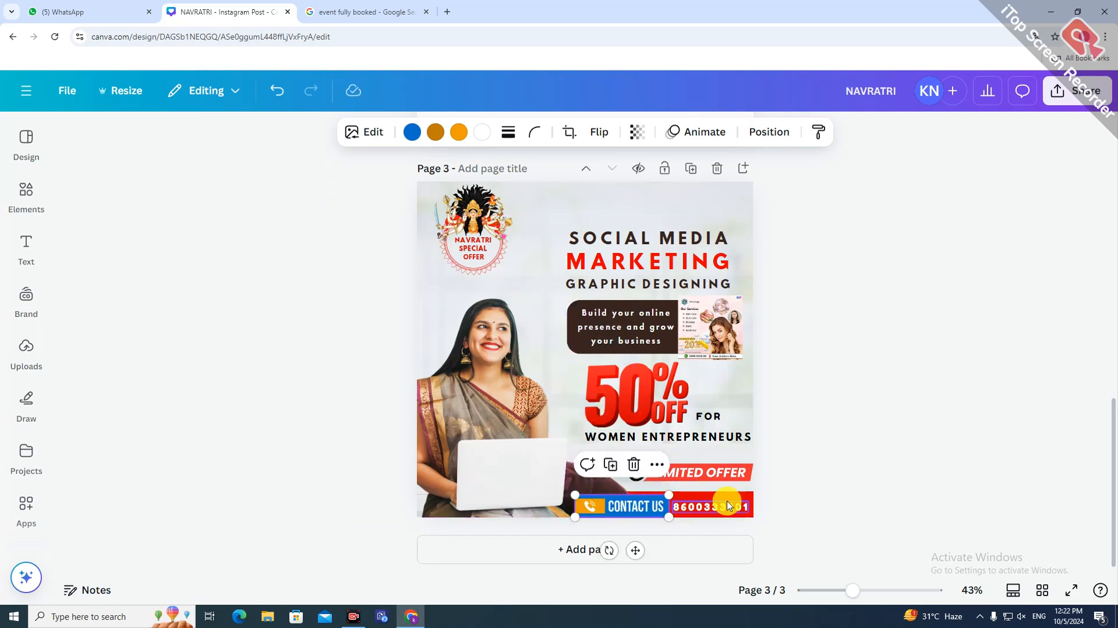
# Step: Lower the red strip's upper edge so its height matches the CONTACT US banner
pyautogui.click(744, 494)
pyautogui.click(774, 502)
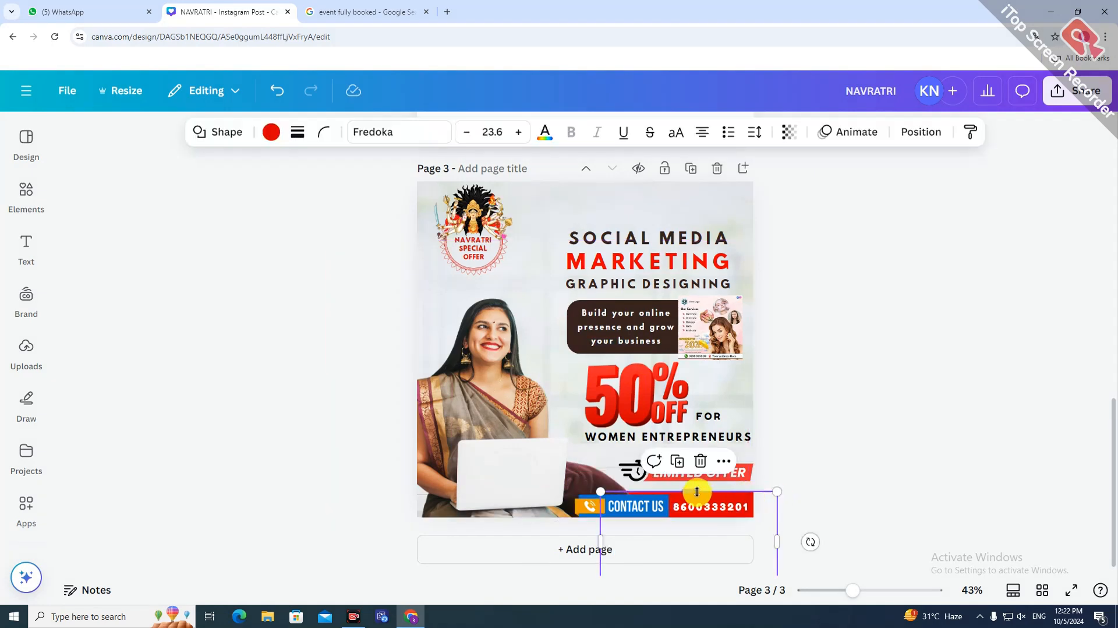
pyautogui.moveTo(693, 498); pyautogui.dragTo(693, 493)
pyautogui.click(862, 469)
# Step: Recolour the CONTACT US banner, changing its orange part to red and its blue part to the document's dark brown
pyautogui.click(636, 501)
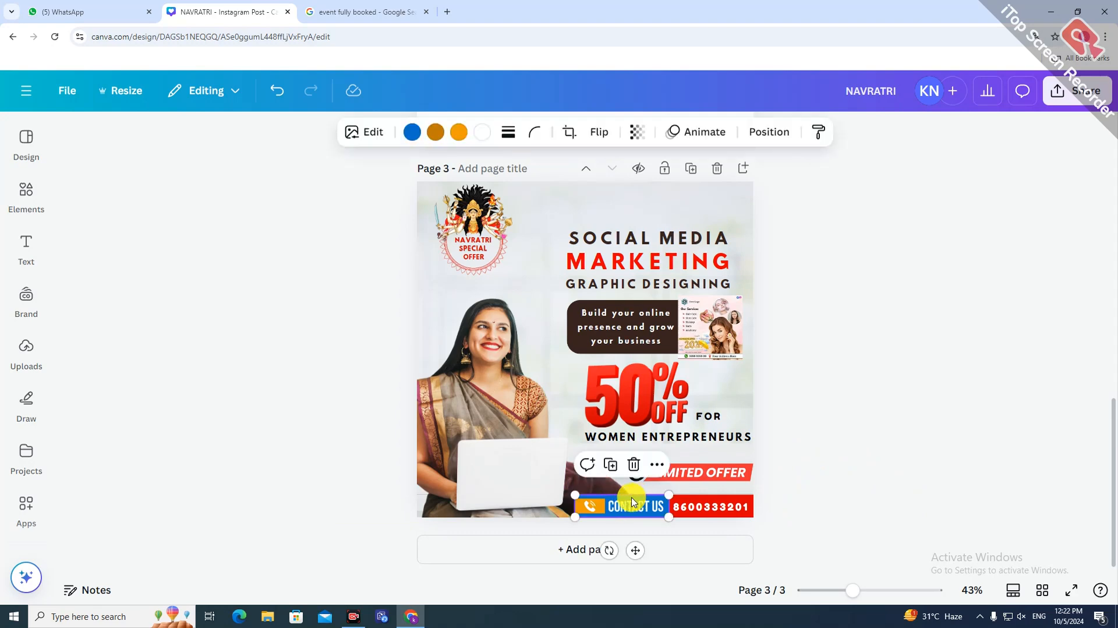
pyautogui.click(471, 139)
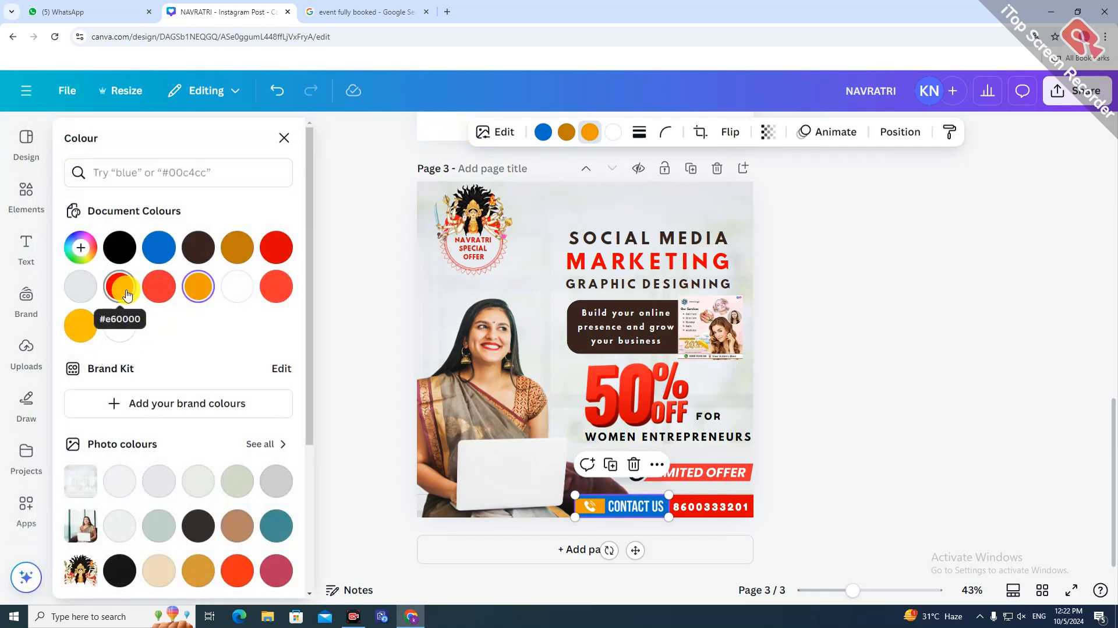
pyautogui.click(120, 287)
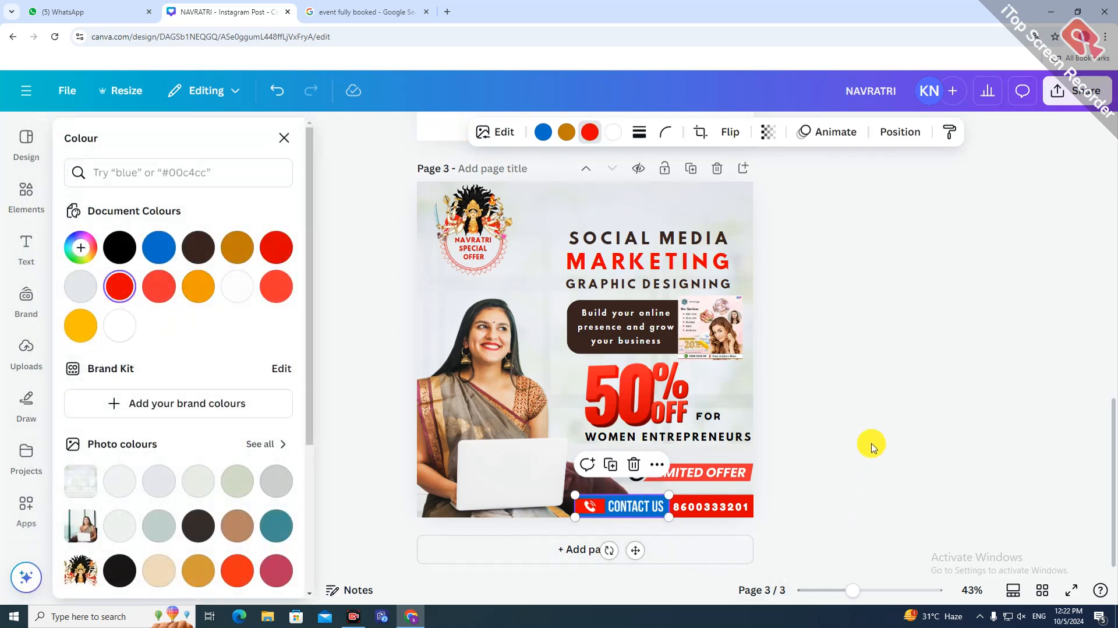
pyautogui.click(614, 518)
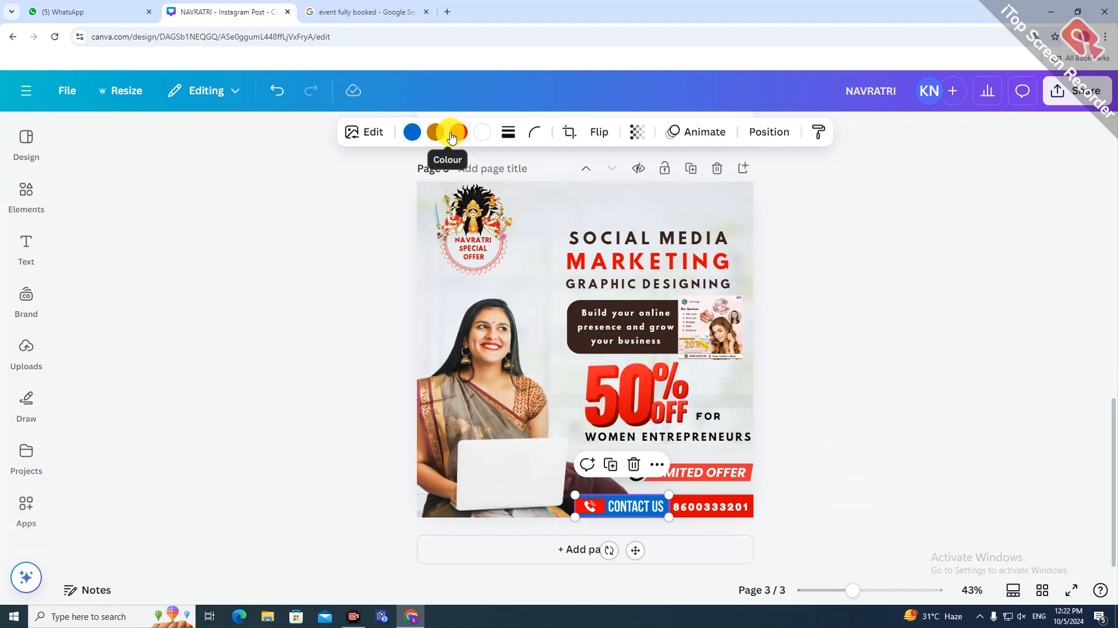
pyautogui.click(417, 139)
pyautogui.click(197, 247)
pyautogui.click(861, 437)
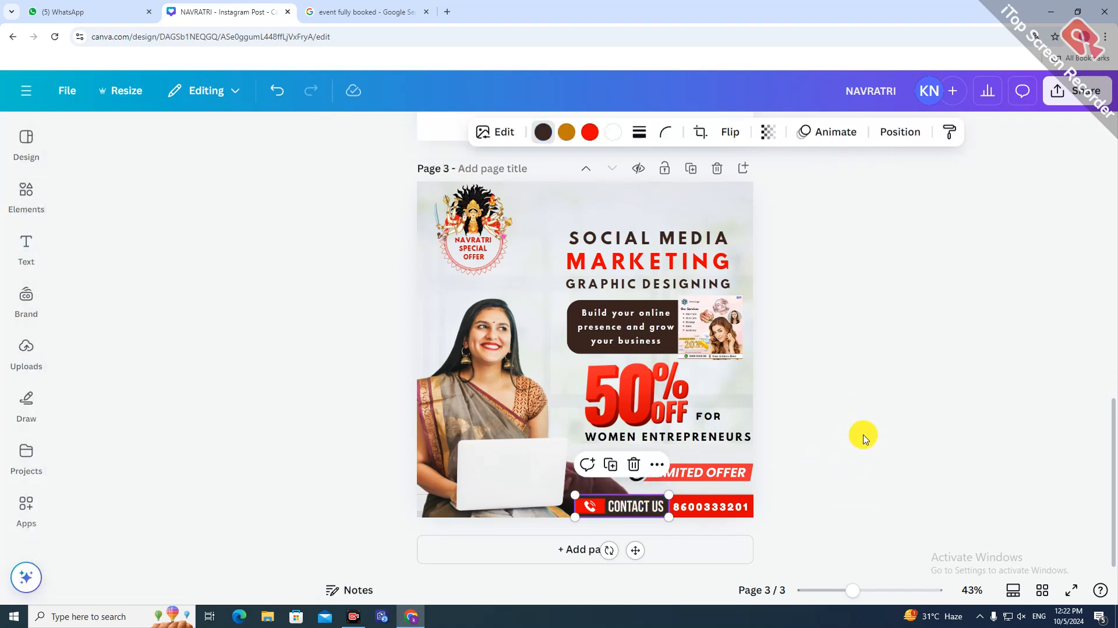